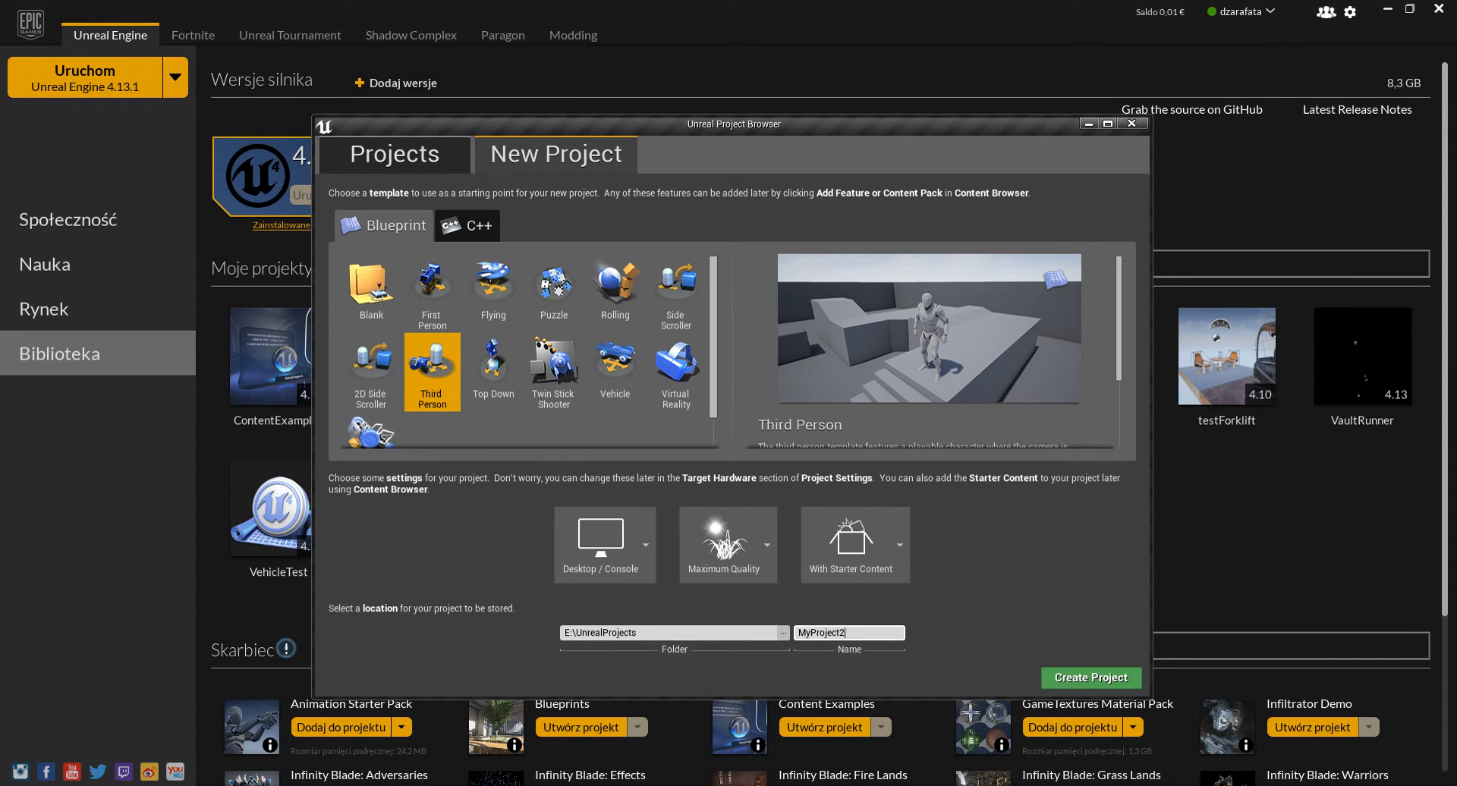
# - Create a new Blueprint Third Person project named MyProject2 in E:\UnrealProjects with Desktop, Maximum Quality and starter content
pyautogui.moveTo(842, 123); pyautogui.dragTo(831, 77)
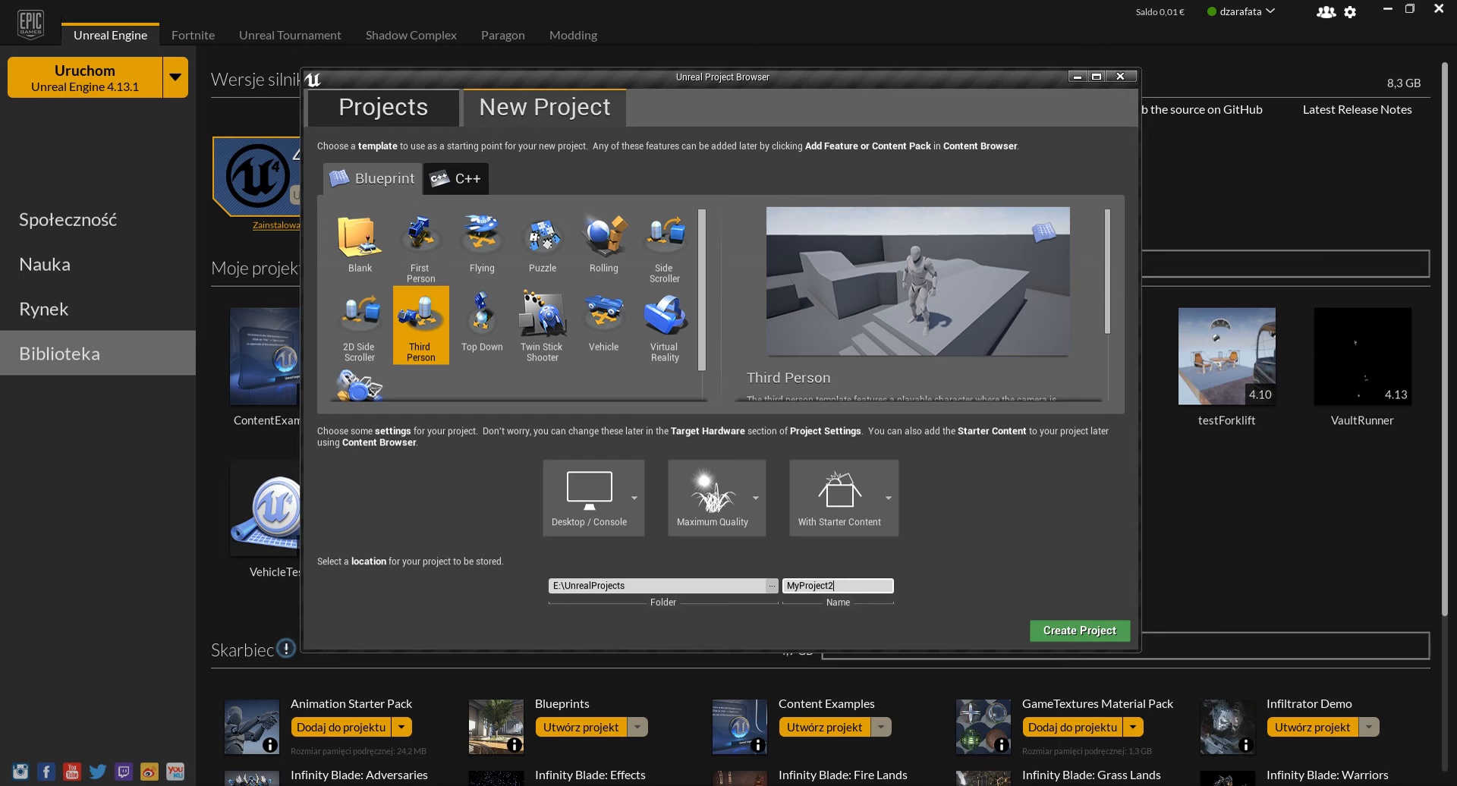
pyautogui.scroll(-5, 918, 304)
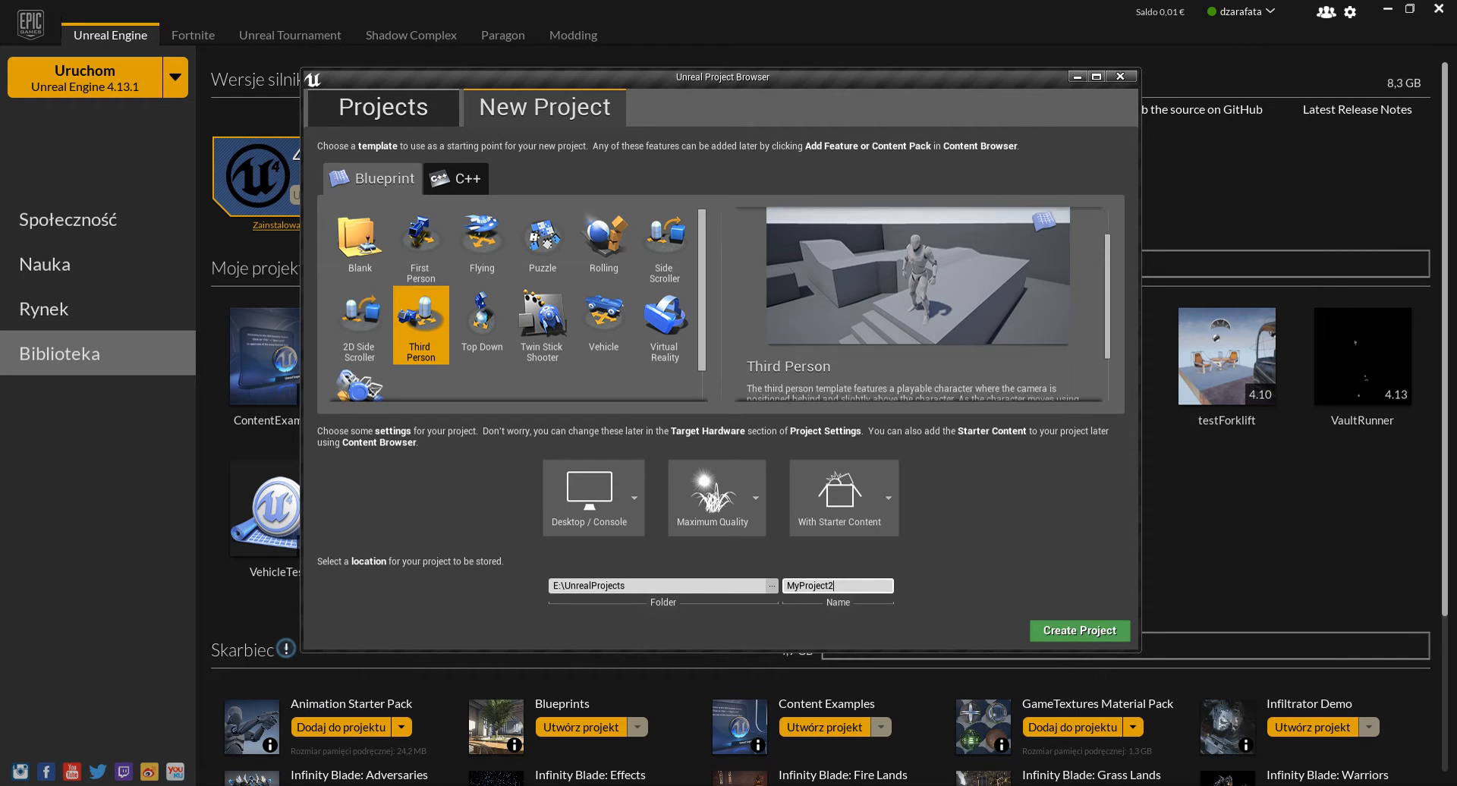
pyautogui.scroll(5, 918, 303)
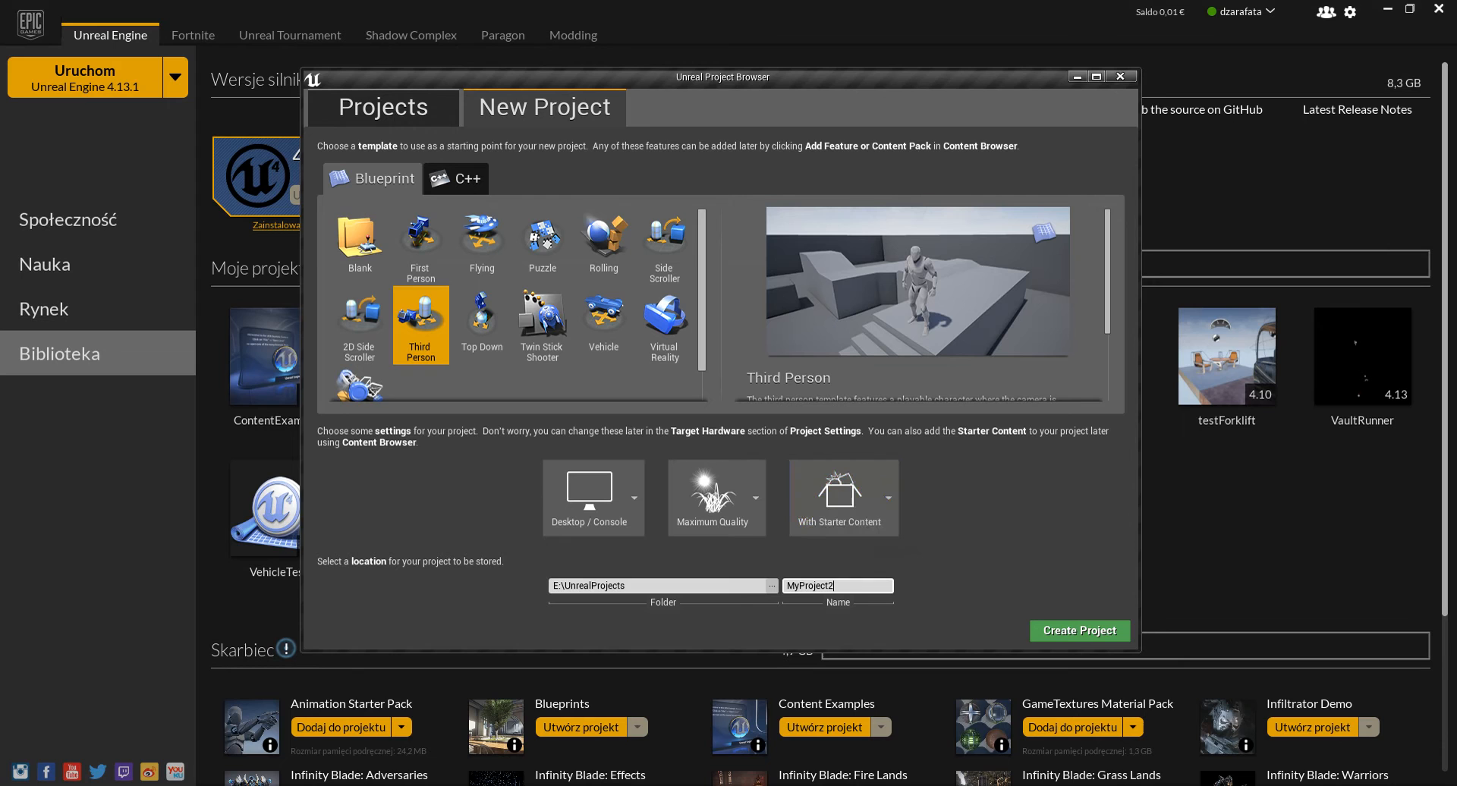
pyautogui.moveTo(835, 77); pyautogui.dragTo(821, 40)
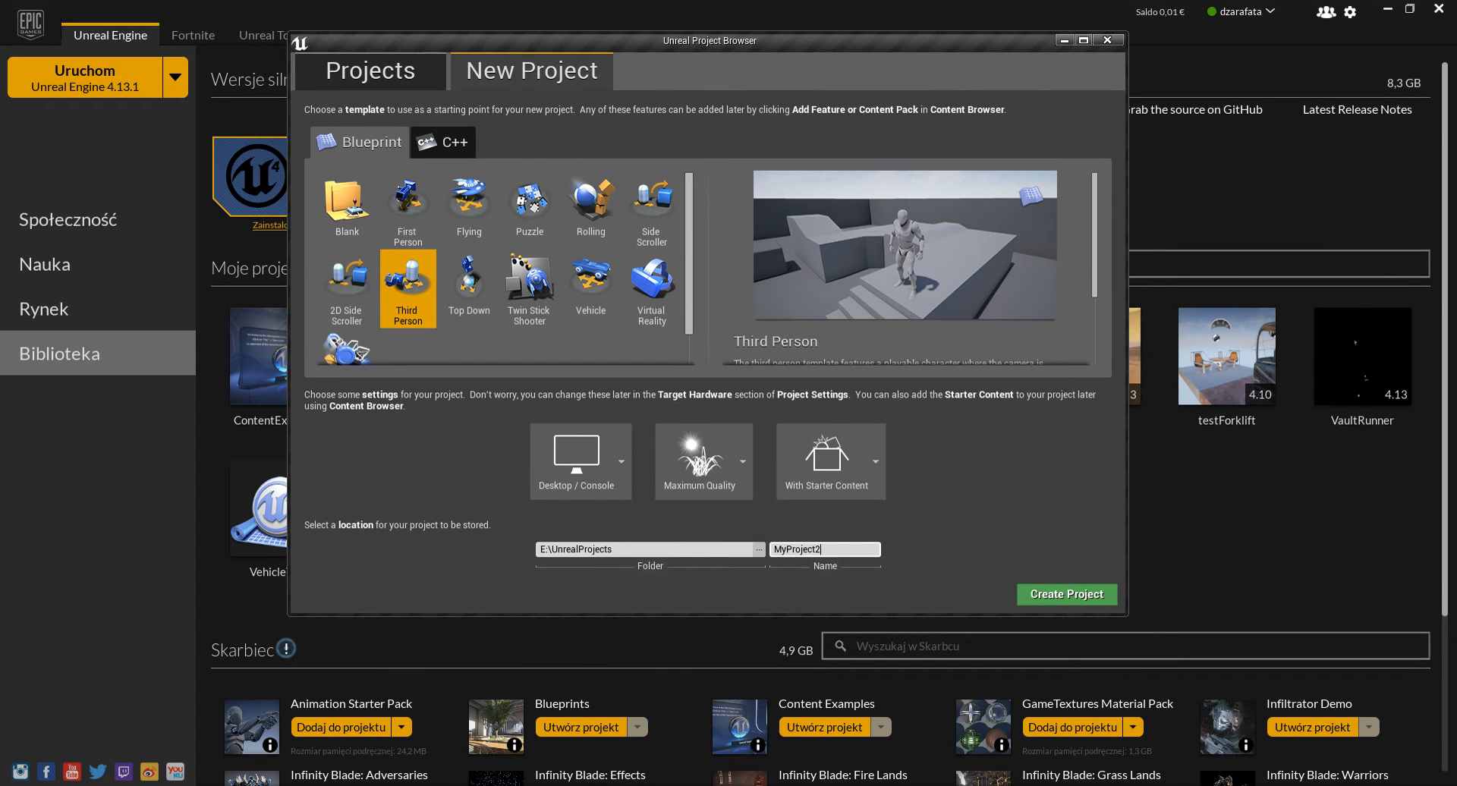
pyautogui.moveTo(1017, 615); pyautogui.dragTo(1017, 672)
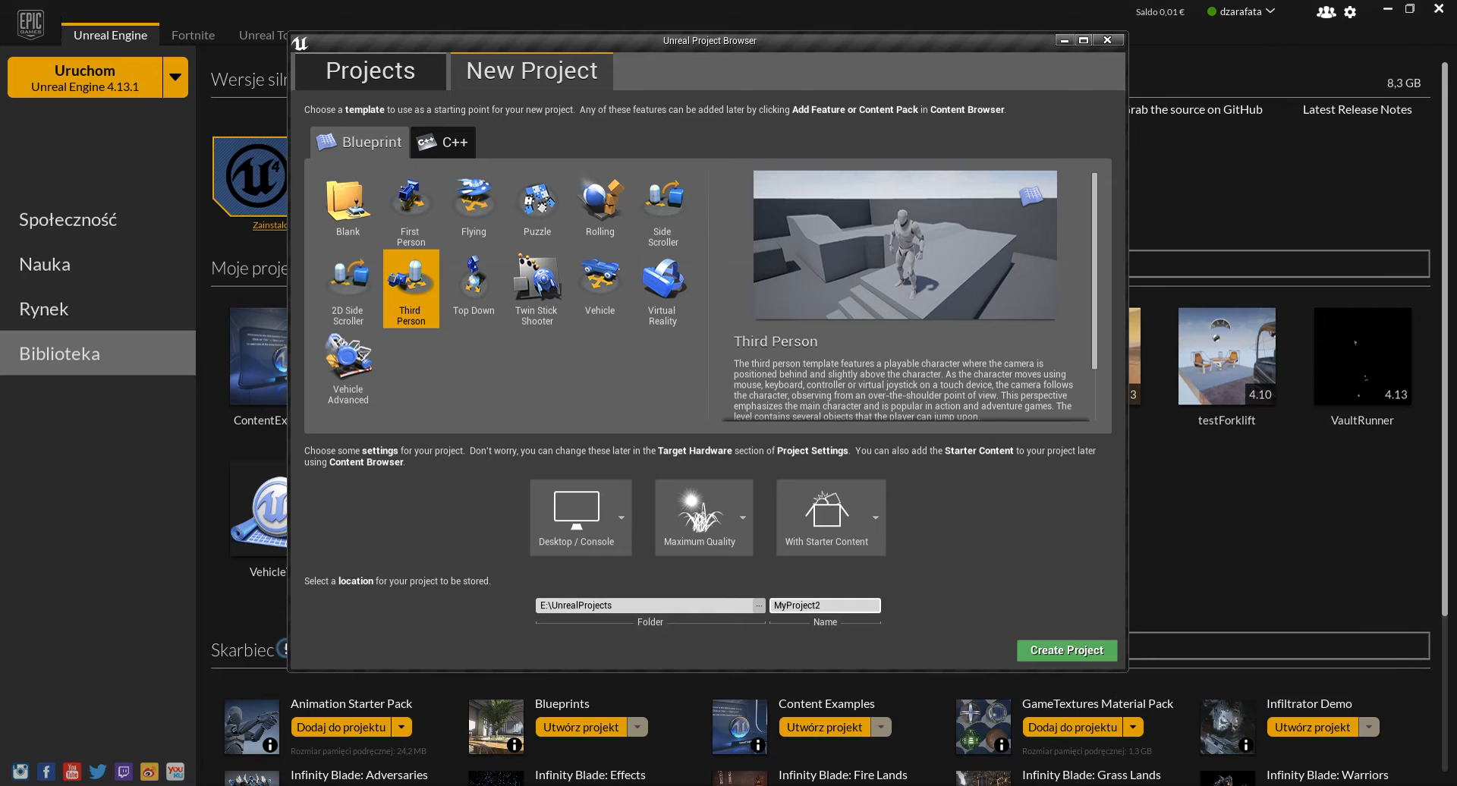
pyautogui.click(1065, 650)
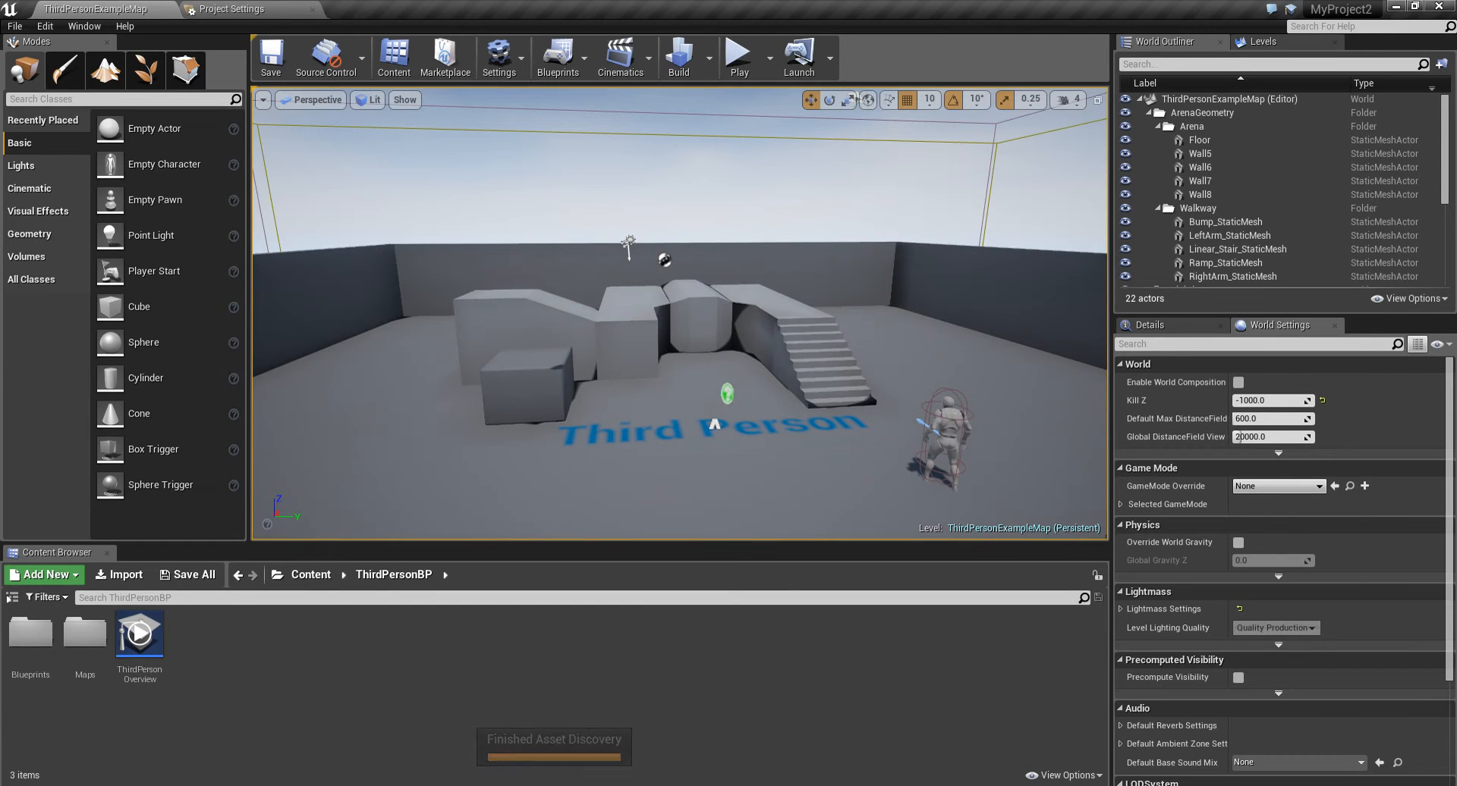
# - Fly around the Third Person example level to examine the arena and its geometry
pyautogui.moveTo(789, 250); pyautogui.dragTo(474, 277, button='right')
pyautogui.press('a')
pyautogui.press('w')
pyautogui.press('d')
pyautogui.press('s')
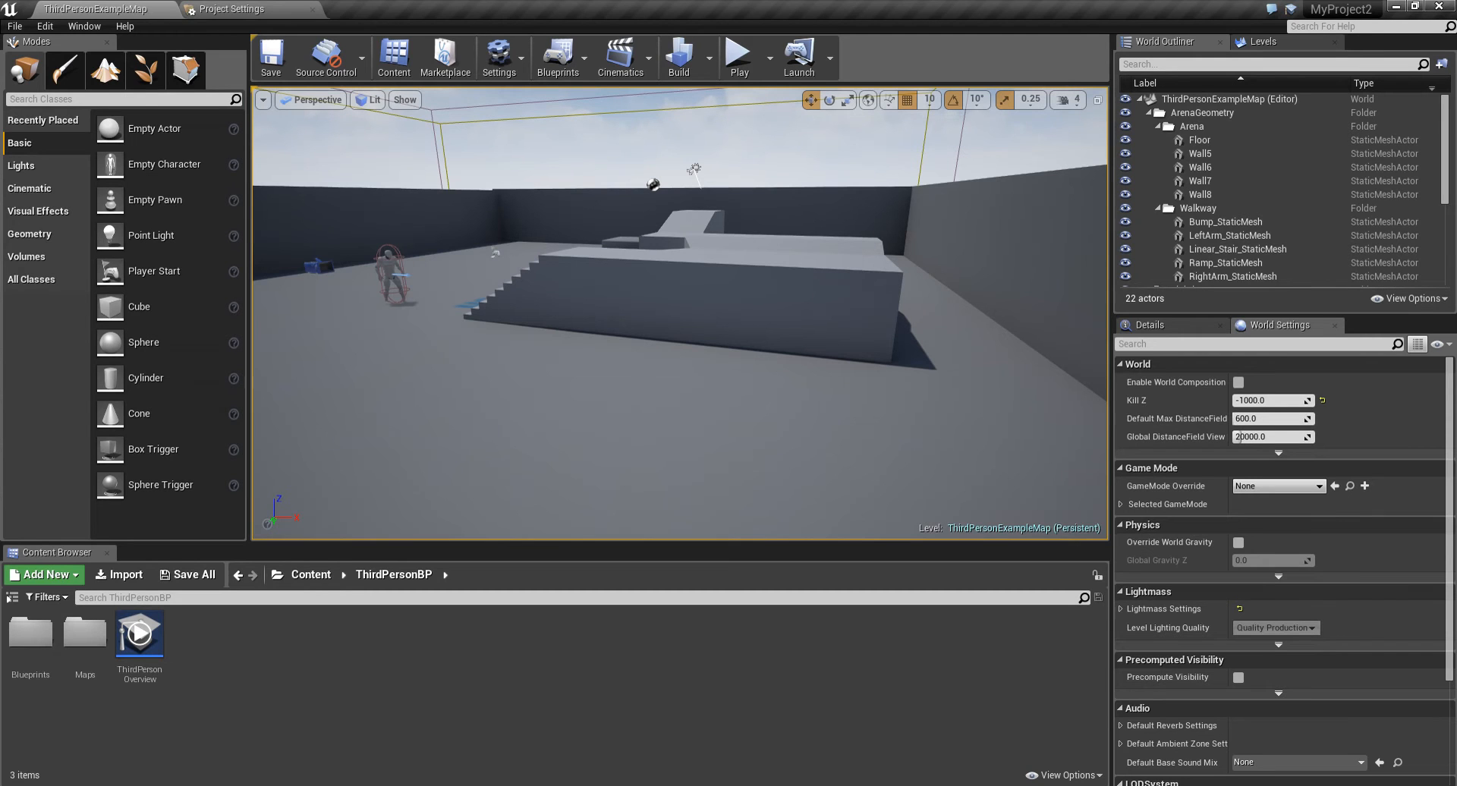
pyautogui.press('s')
pyautogui.moveTo(474, 277); pyautogui.dragTo(860, 278, button='right')
pyautogui.press('w')
pyautogui.press('a')
pyautogui.press('s')
pyautogui.press('w')
pyautogui.press('s')
pyautogui.press('s')
pyautogui.press('w')
pyautogui.press('e')
# - Place a Box geometry brush in the arena near the corner wall
pyautogui.click(12, 597)
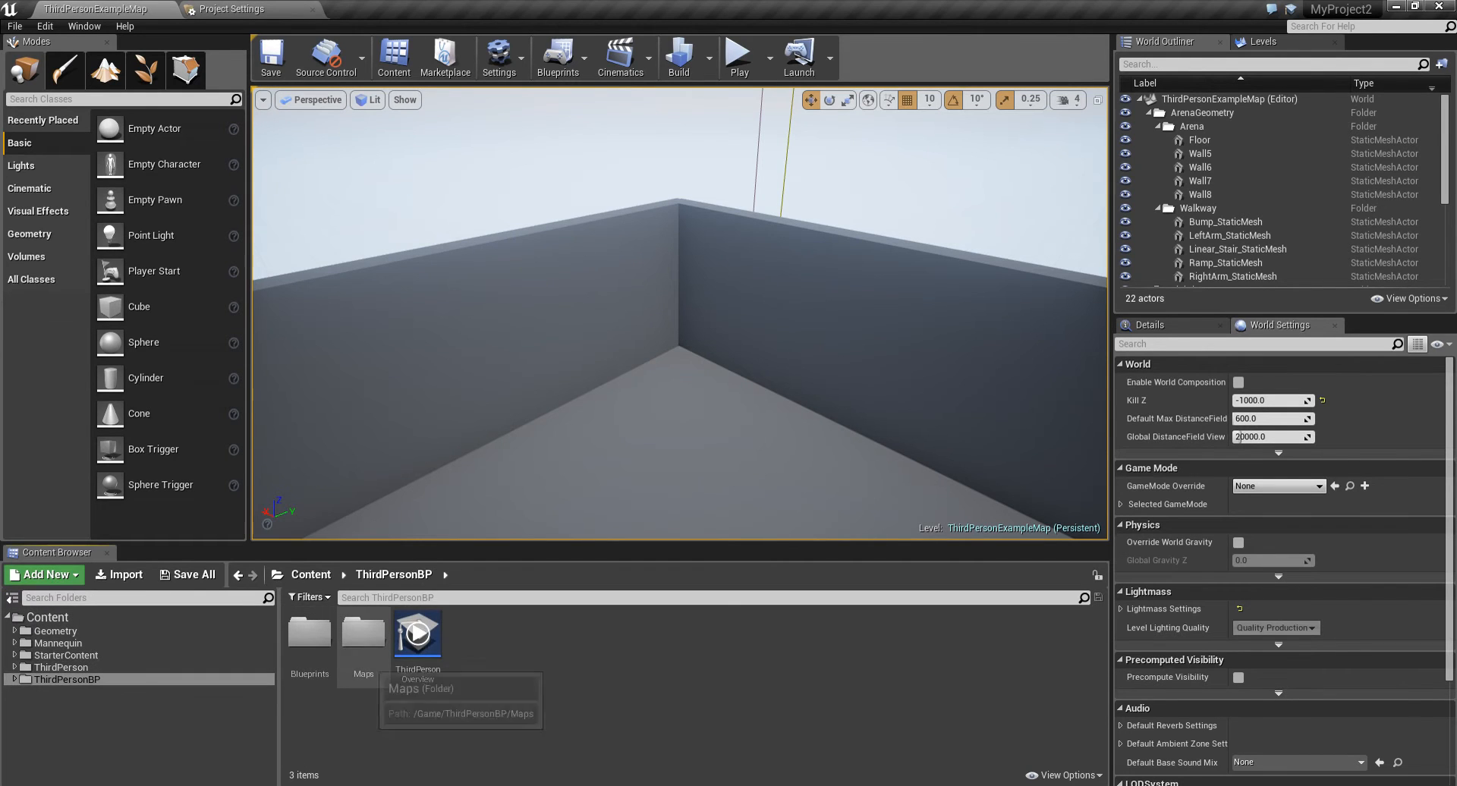
pyautogui.moveTo(645, 341); pyautogui.dragTo(634, 373)
pyautogui.moveTo(634, 373); pyautogui.dragTo(634, 378, button='right')
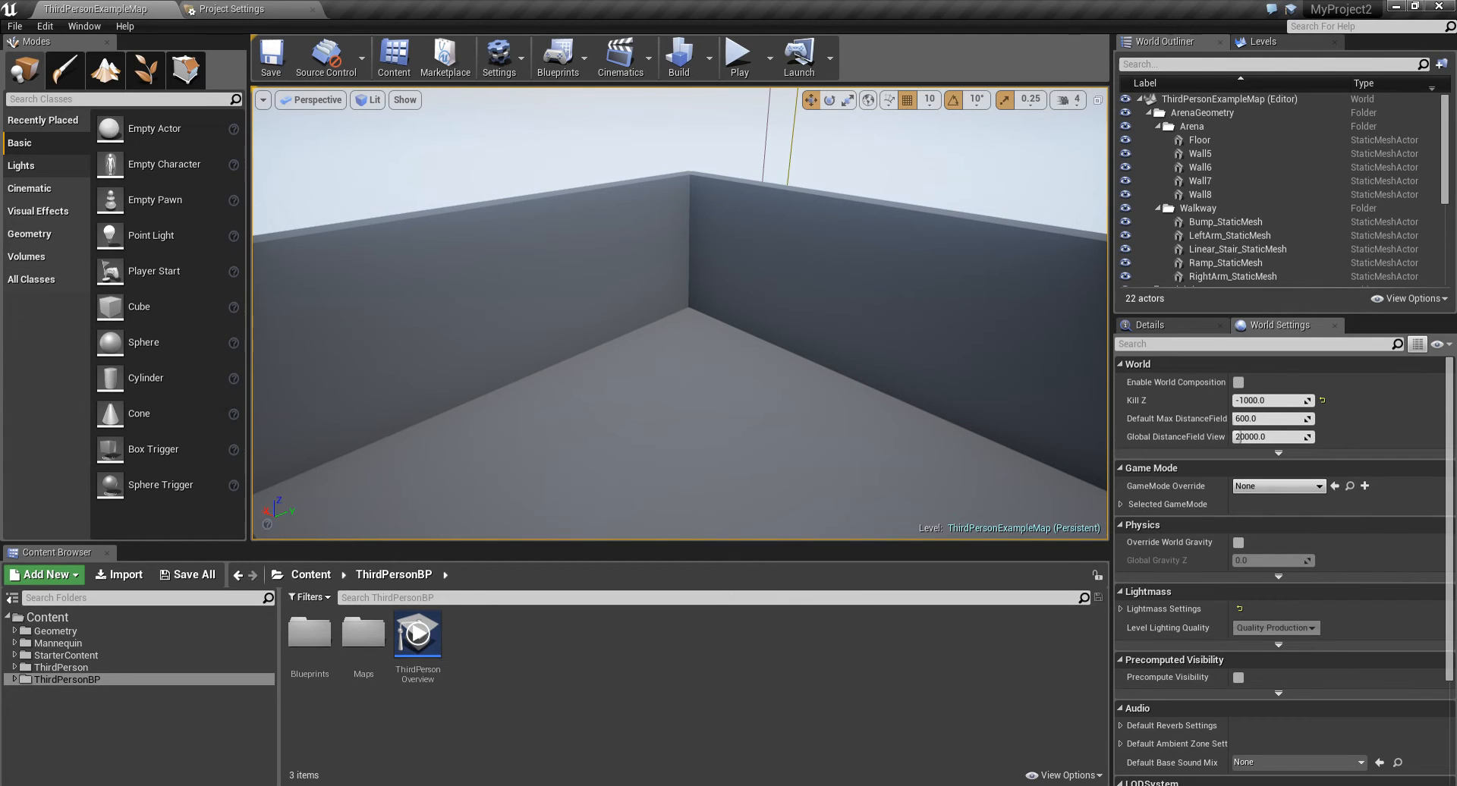
pyautogui.click(29, 234)
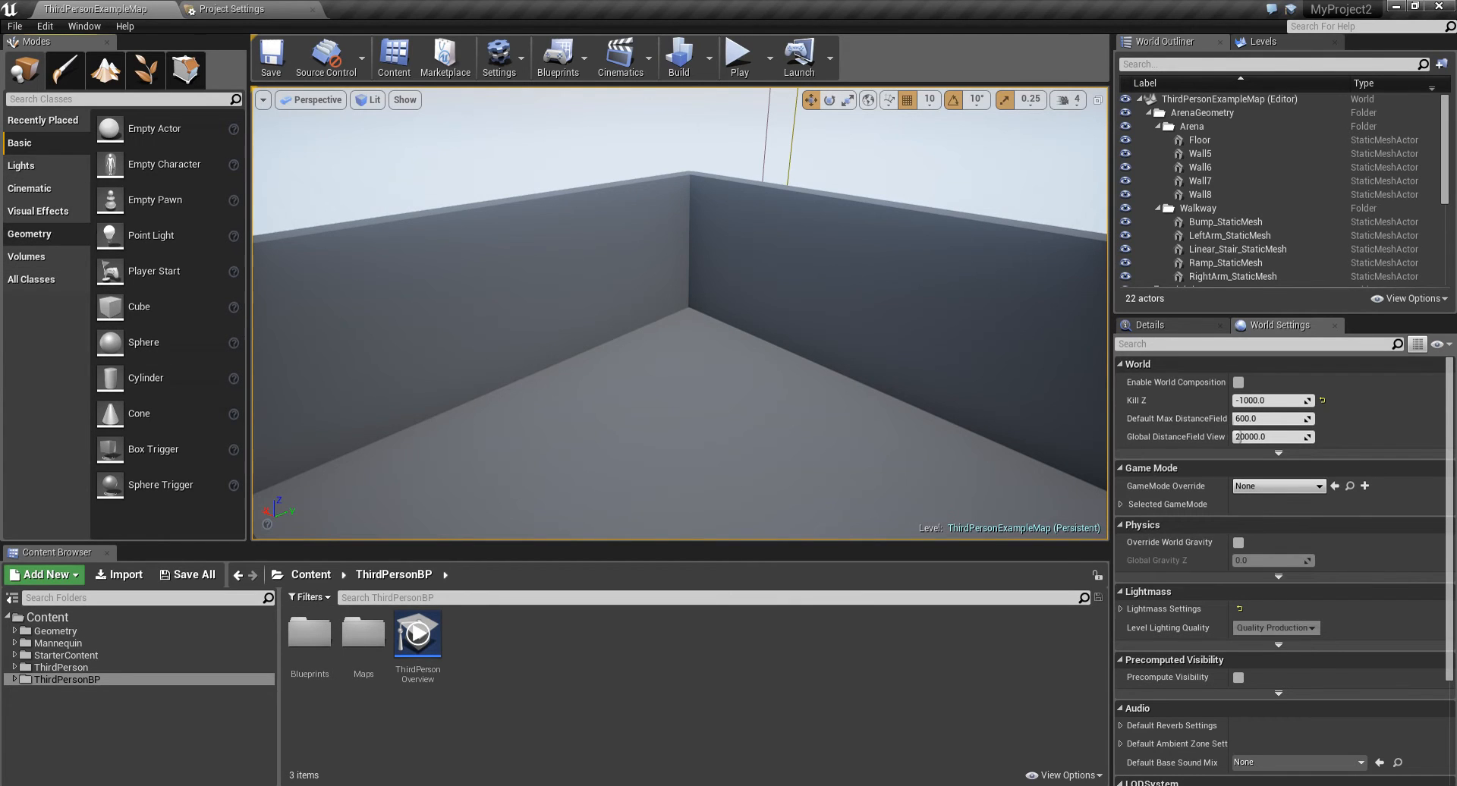
pyautogui.moveTo(133, 127)
pyautogui.mouseDown()
pyautogui.moveTo(220, 190)
pyautogui.moveTo(694, 334)
pyautogui.moveTo(695, 296)
pyautogui.mouseUp()
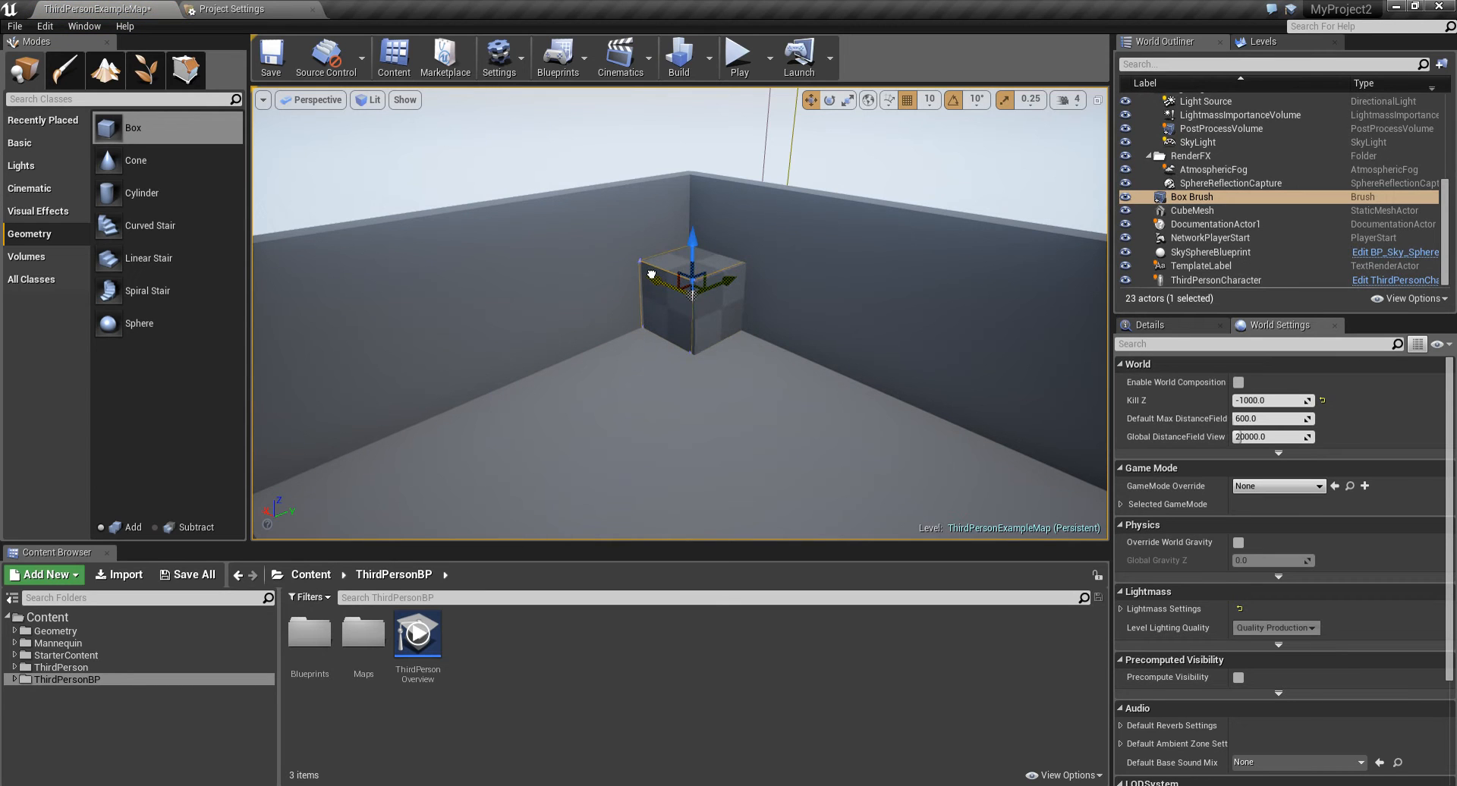
# - Switch to Geometry Editing mode and stretch the box brush lengthwise along the wall
pyautogui.press('s')
pyautogui.moveTo(695, 296); pyautogui.dragTo(721, 304, button='right')
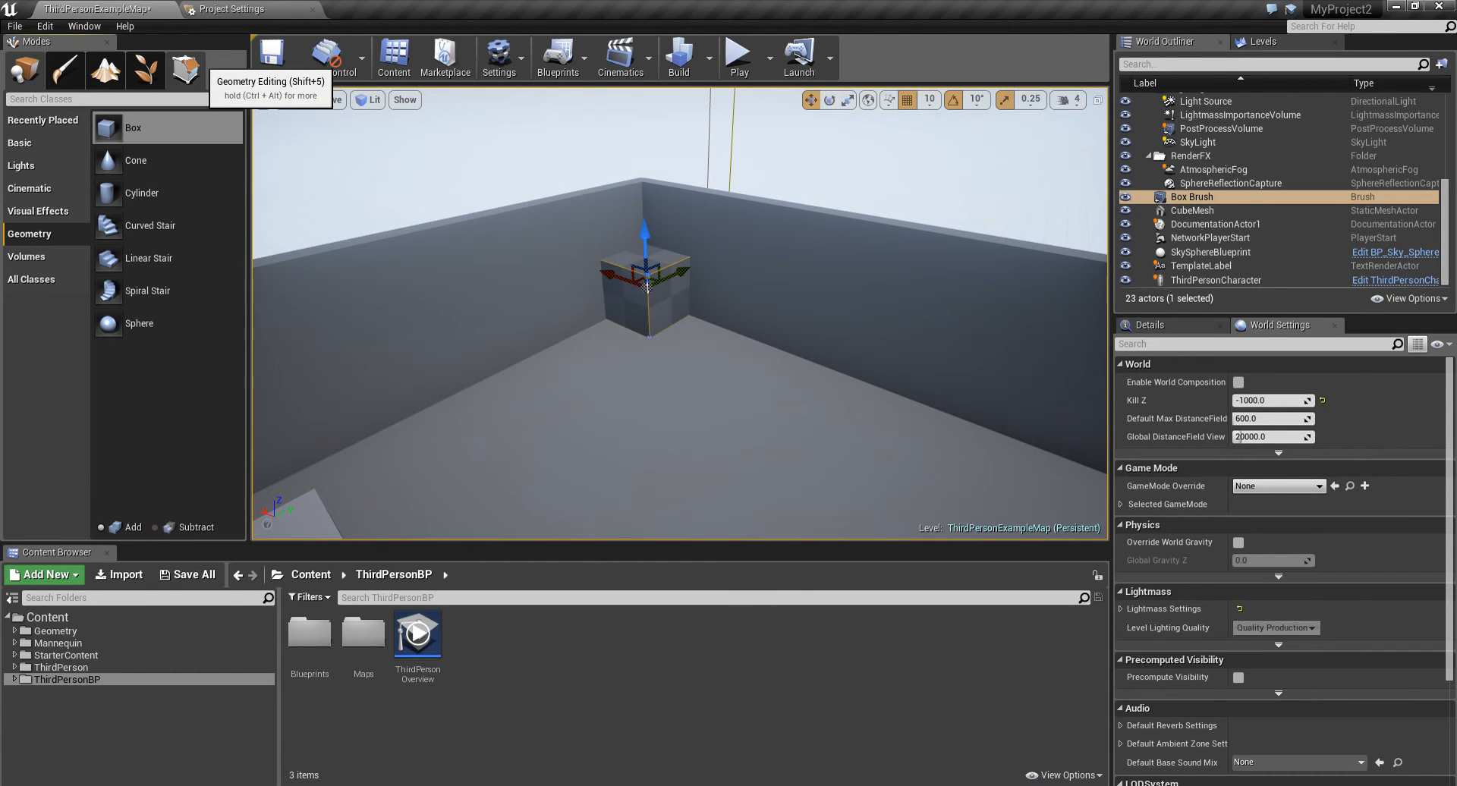
pyautogui.click(185, 70)
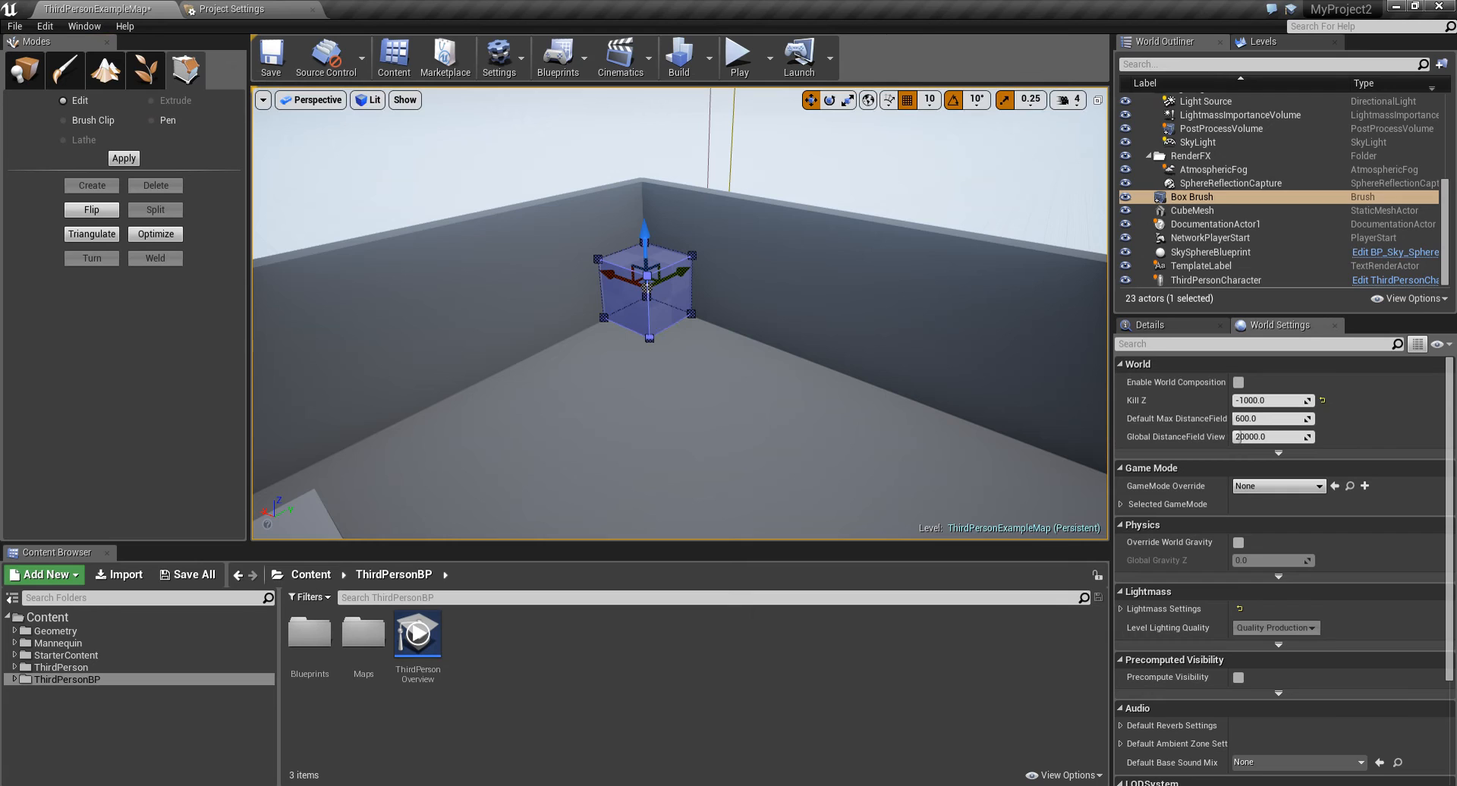
pyautogui.click(671, 296)
pyautogui.moveTo(671, 295)
pyautogui.mouseDown()
pyautogui.moveTo(748, 351)
pyautogui.moveTo(852, 387)
pyautogui.moveTo(934, 391)
pyautogui.mouseUp()
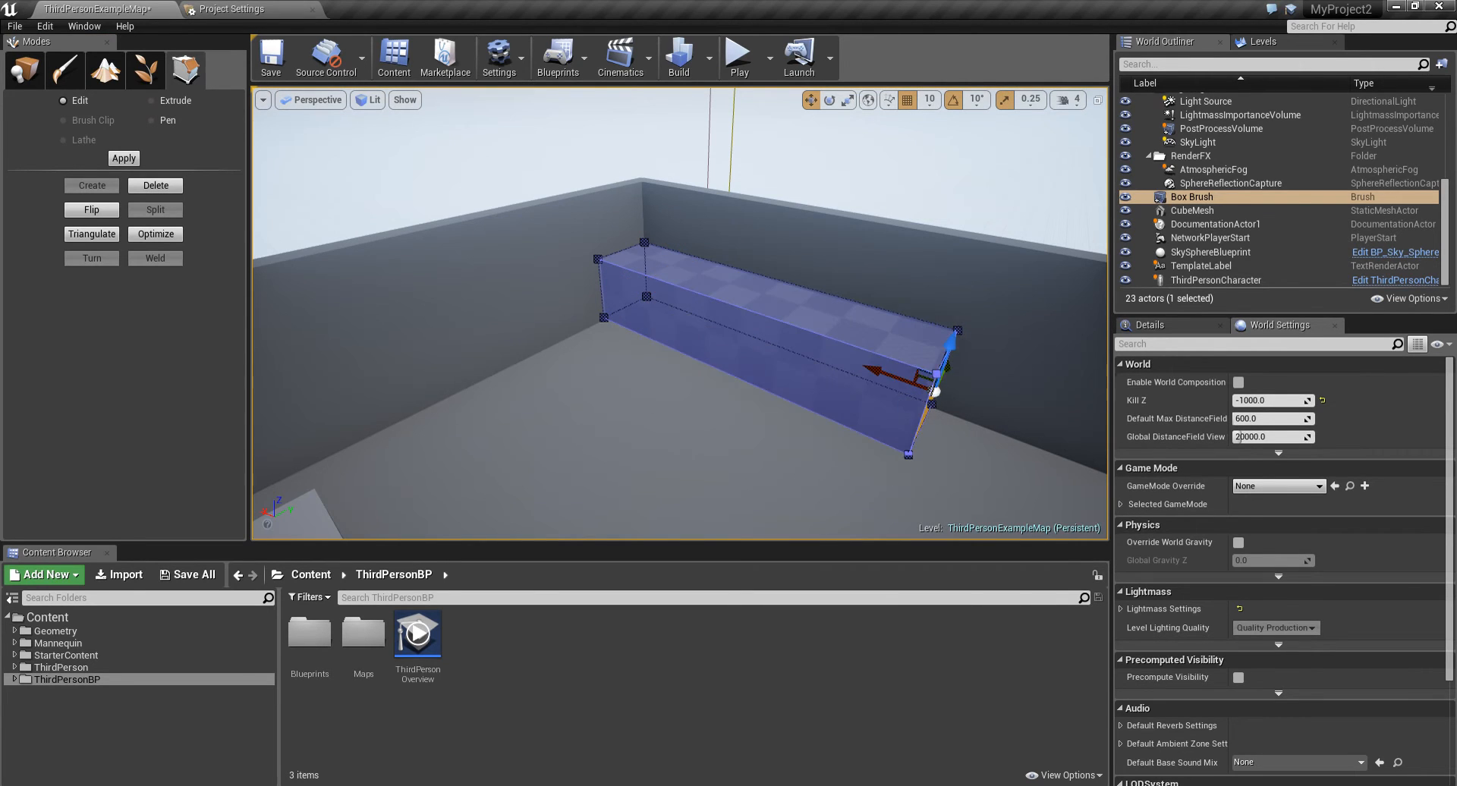
# - Extend the box brush outward and raise its top face, then return to Place mode
pyautogui.click(710, 323)
pyautogui.moveTo(709, 323)
pyautogui.mouseDown()
pyautogui.moveTo(641, 425)
pyautogui.moveTo(551, 461)
pyautogui.mouseUp()
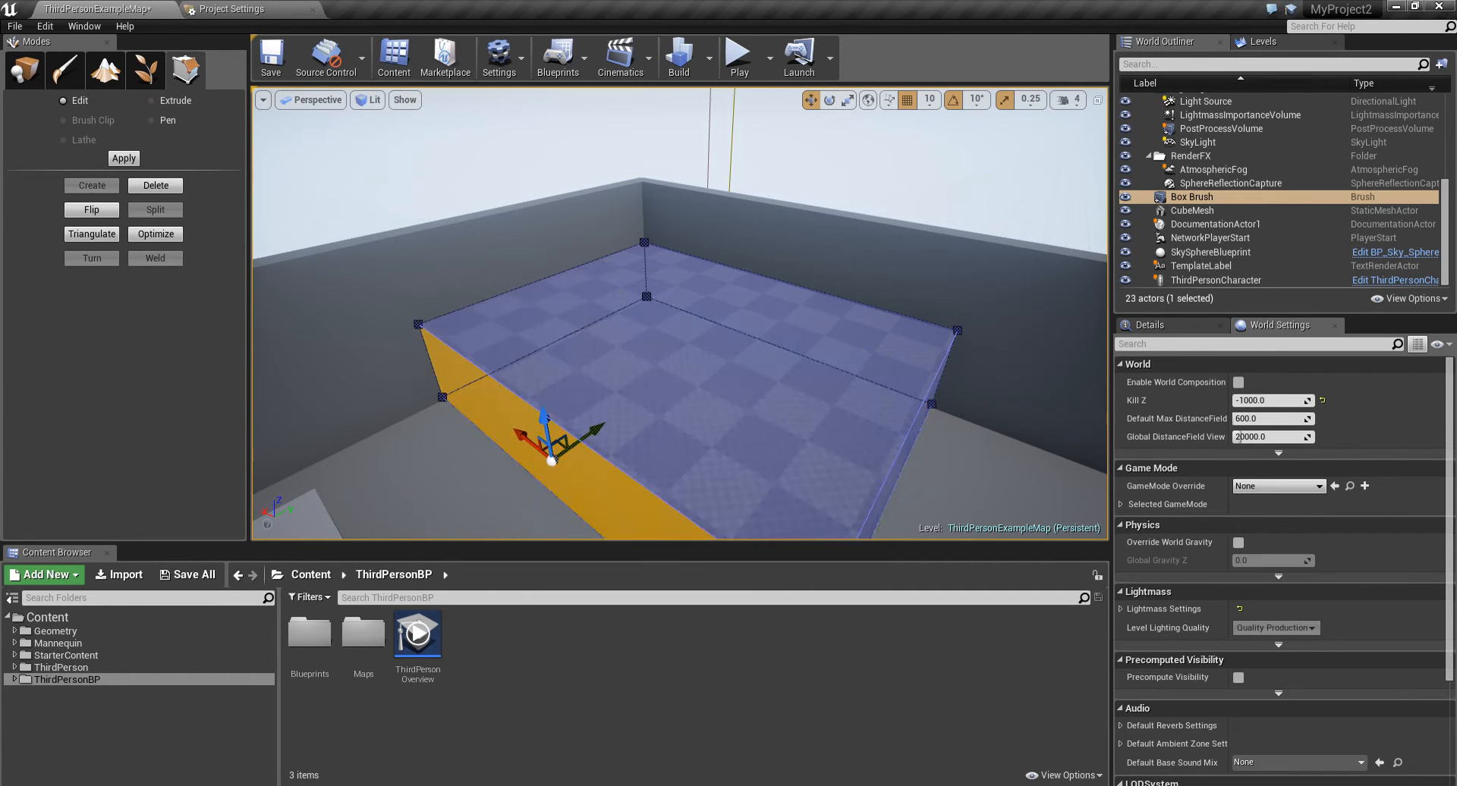
pyautogui.click(671, 341)
pyautogui.scroll(-6, 671, 341)
pyautogui.moveTo(682, 274); pyautogui.dragTo(682, 95)
pyautogui.moveTo(683, 190)
pyautogui.mouseDown(button='right')
pyautogui.moveTo(682, 114)
pyautogui.moveTo(681, 176)
pyautogui.mouseUp(button='right')
pyautogui.press('s')
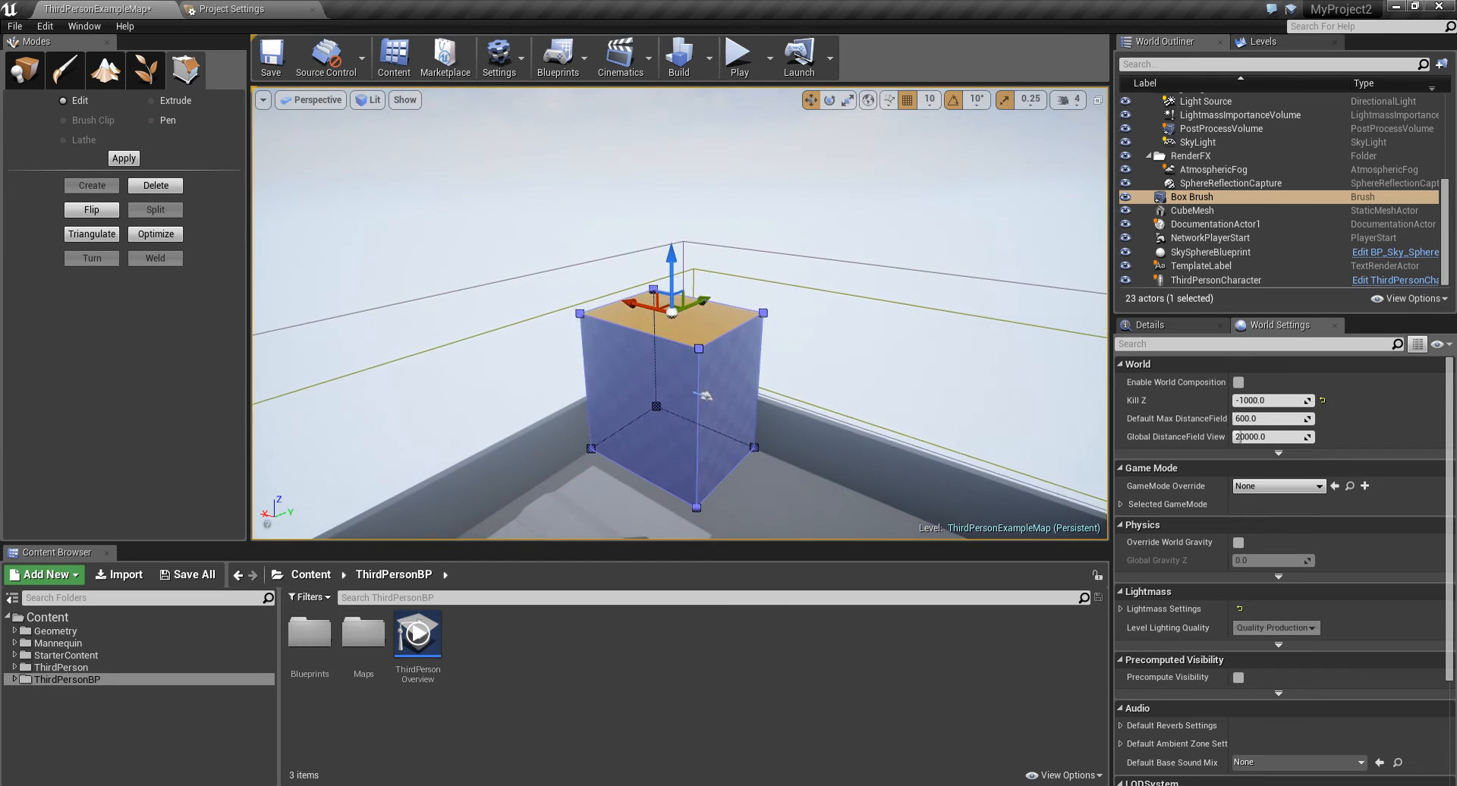
pyautogui.moveTo(671, 266); pyautogui.dragTo(671, 243)
pyautogui.click(30, 77)
# - Create a new material named PlatformMaterial in the ThirdPersonBP content folder
pyautogui.moveTo(531, 266); pyautogui.dragTo(491, 345, button='right')
pyautogui.press('w')
pyautogui.press('s')
pyautogui.press('s')
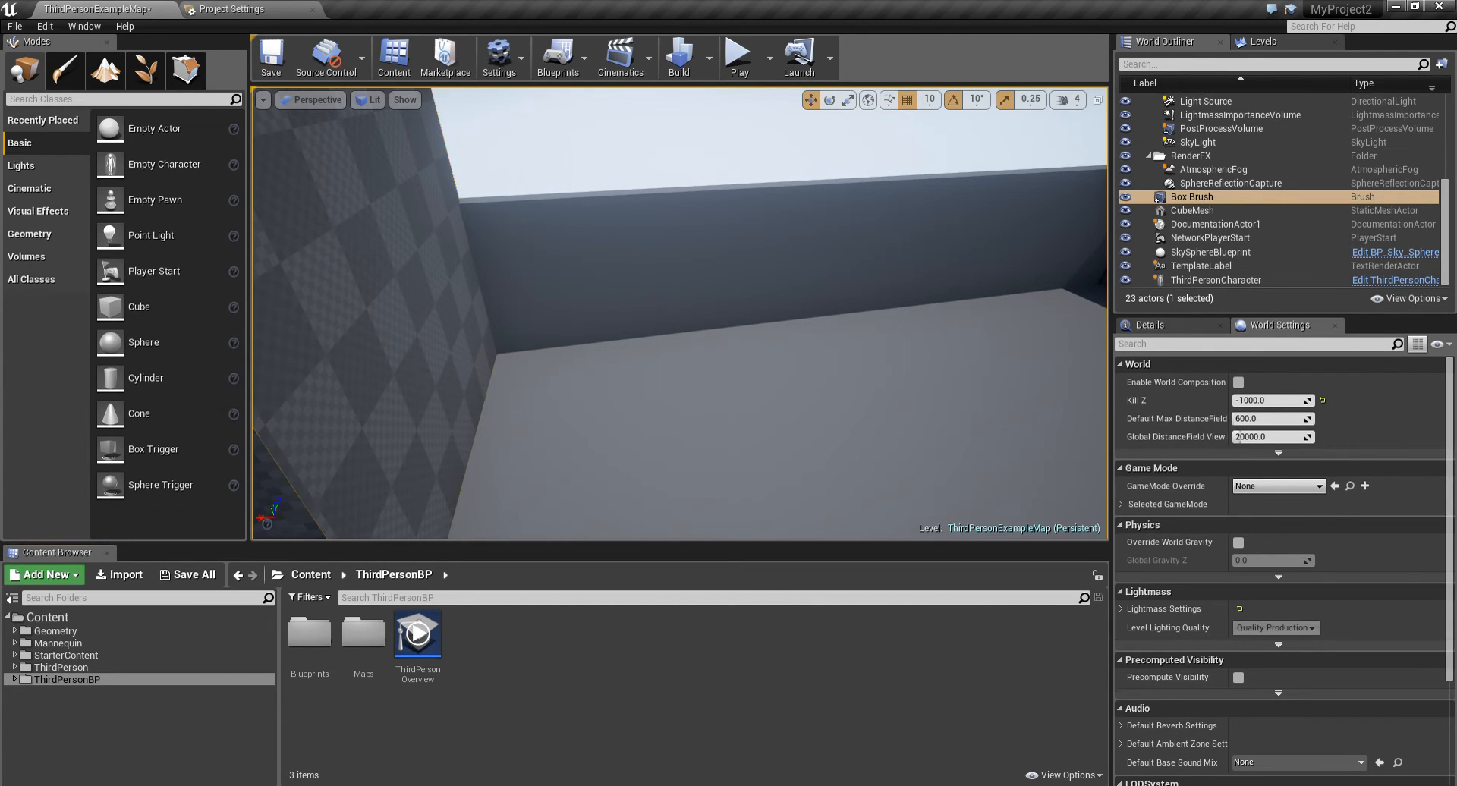
pyautogui.rightClick(526, 666)
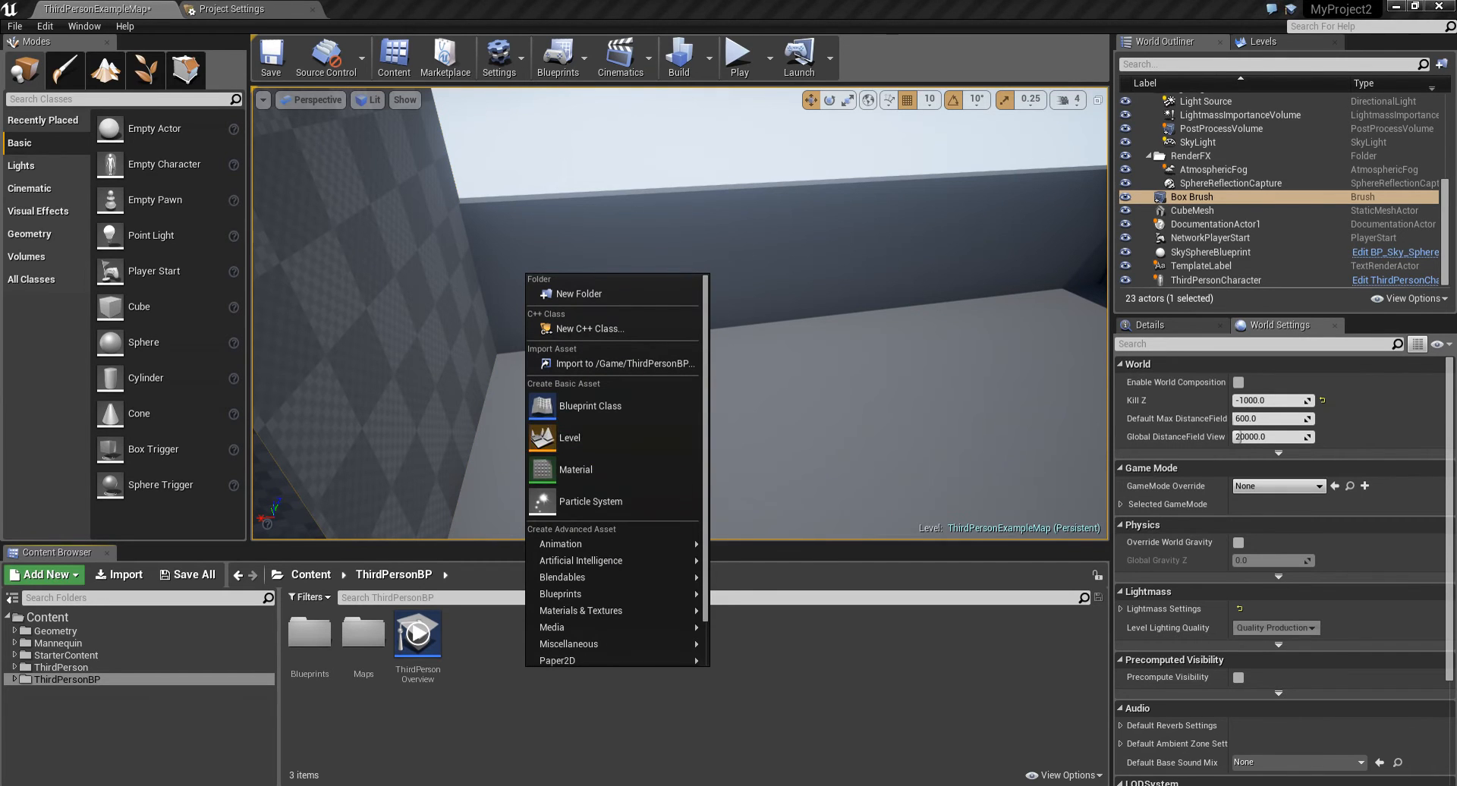
pyautogui.click(577, 471)
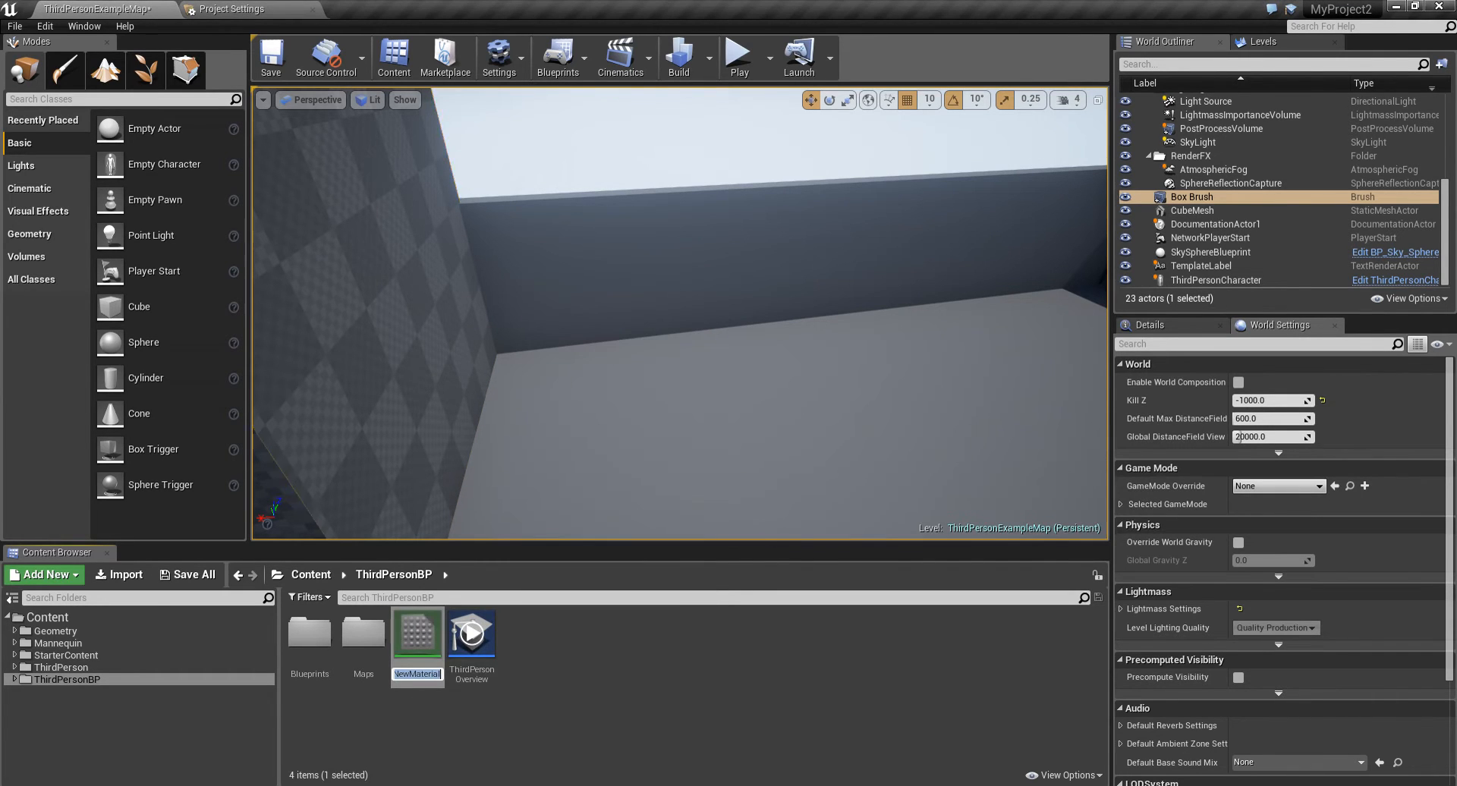
pyautogui.write('Pla')
pyautogui.write('tformM')
pyautogui.write('atieral')
pyautogui.press('BackSpace')
pyautogui.press('Return')
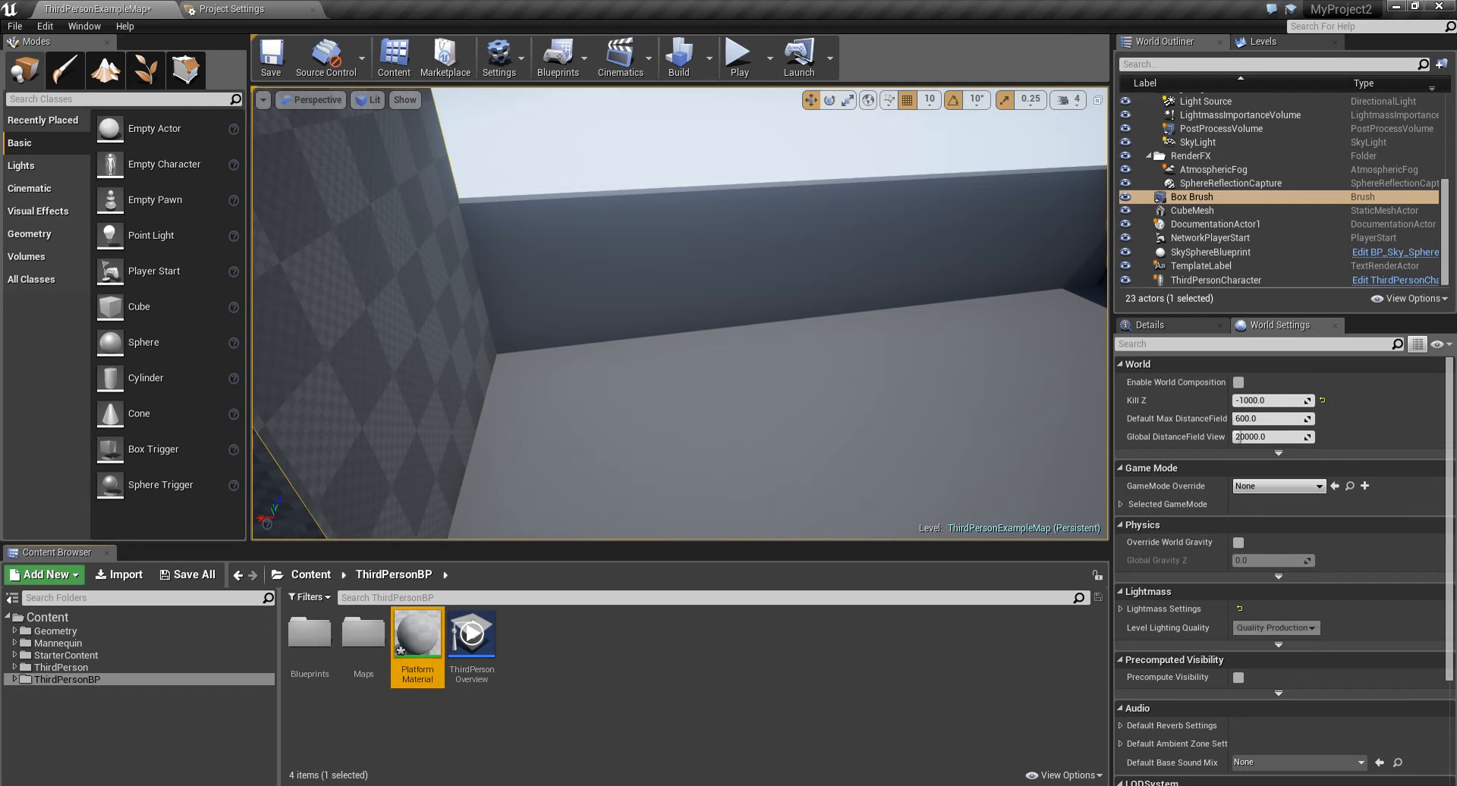
# - Open PlatformMaterial and add a Constant3Vector node to its graph
pyautogui.doubleClick(428, 622)
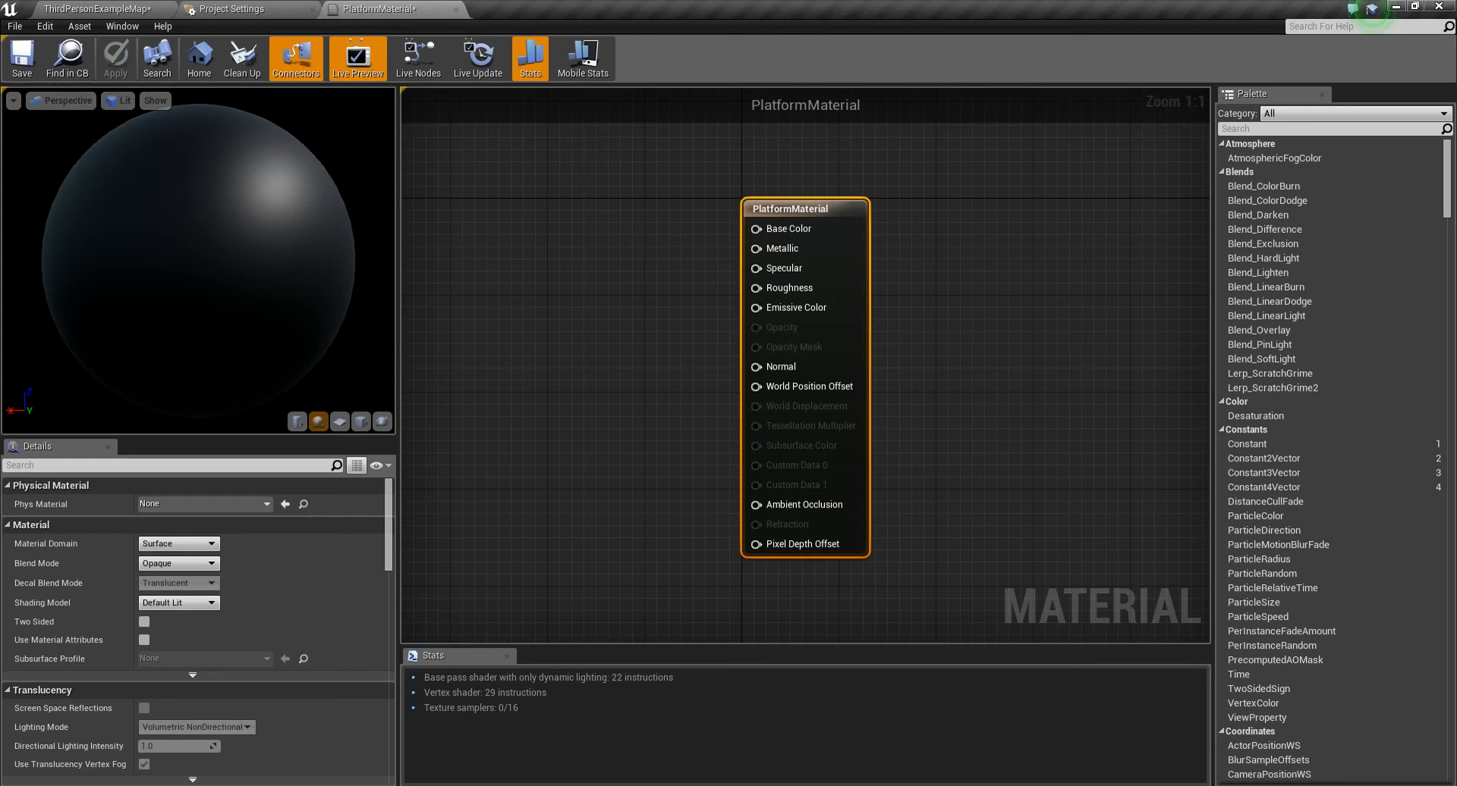
pyautogui.moveTo(558, 245); pyautogui.dragTo(741, 261, button='right')
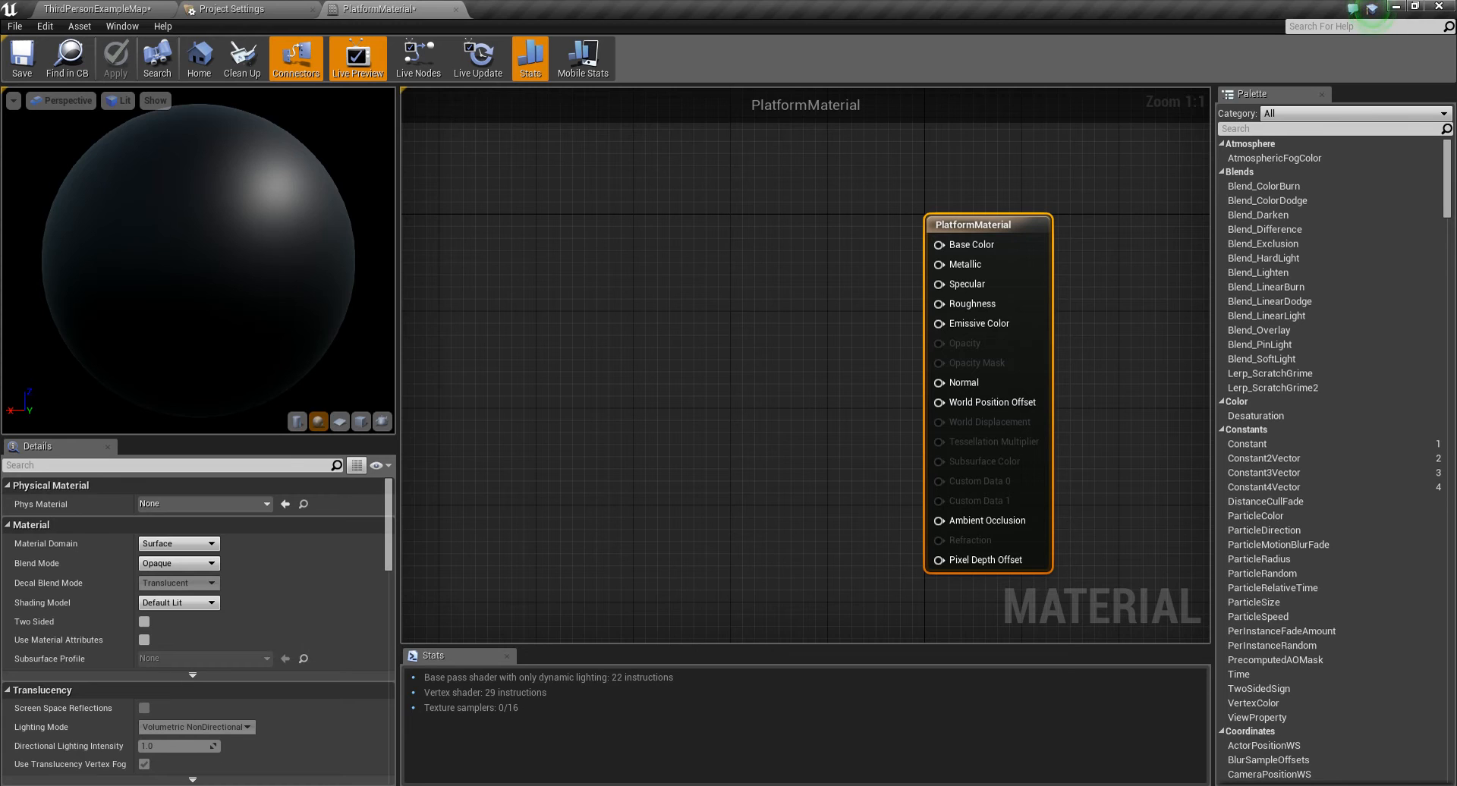
pyautogui.press('3')
pyautogui.click(610, 281)
pyautogui.moveTo(663, 287); pyautogui.dragTo(626, 283)
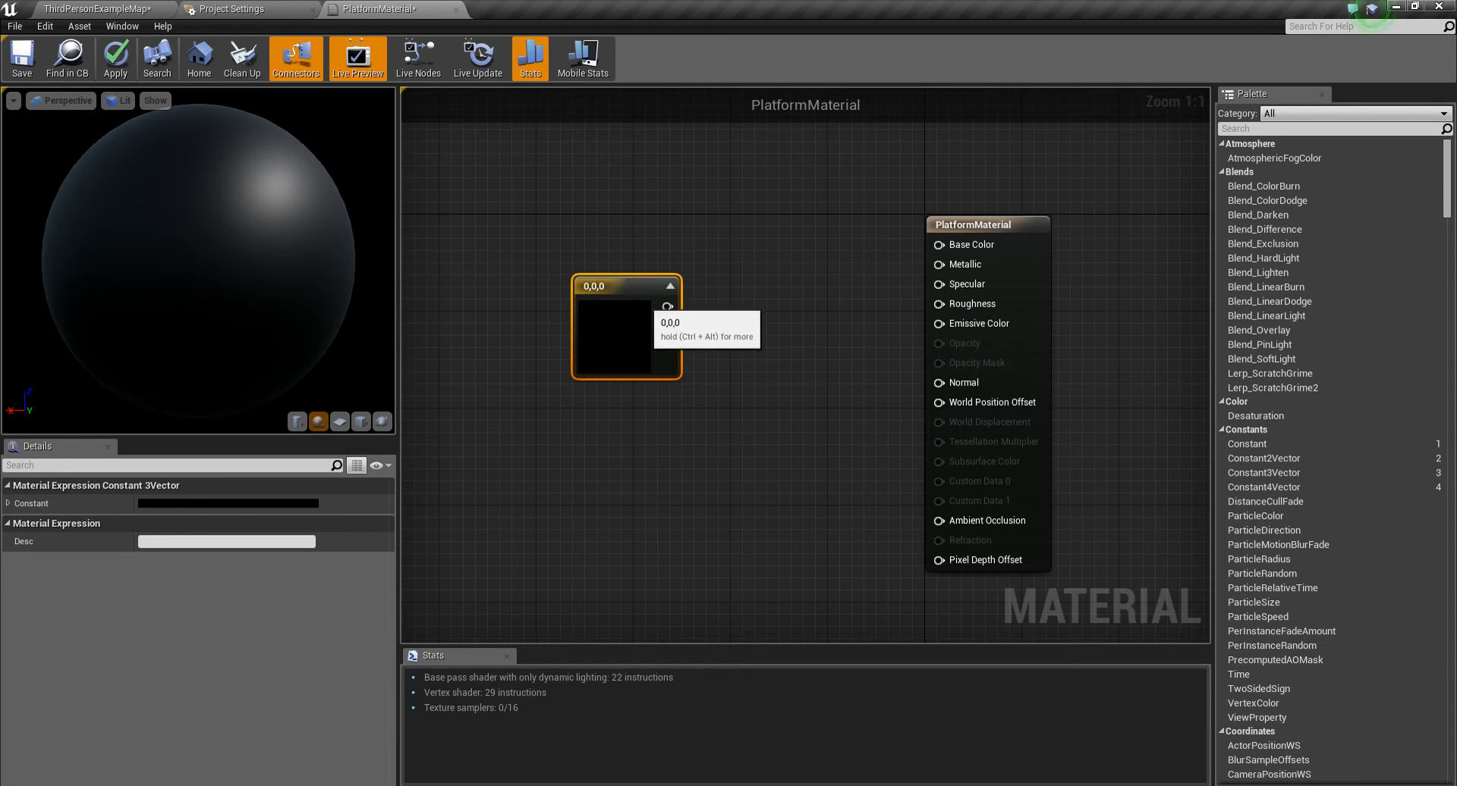
# - Set the constant's colour to orange, R 1.0, G 0.122, B 0.0
pyautogui.doubleClick(624, 305)
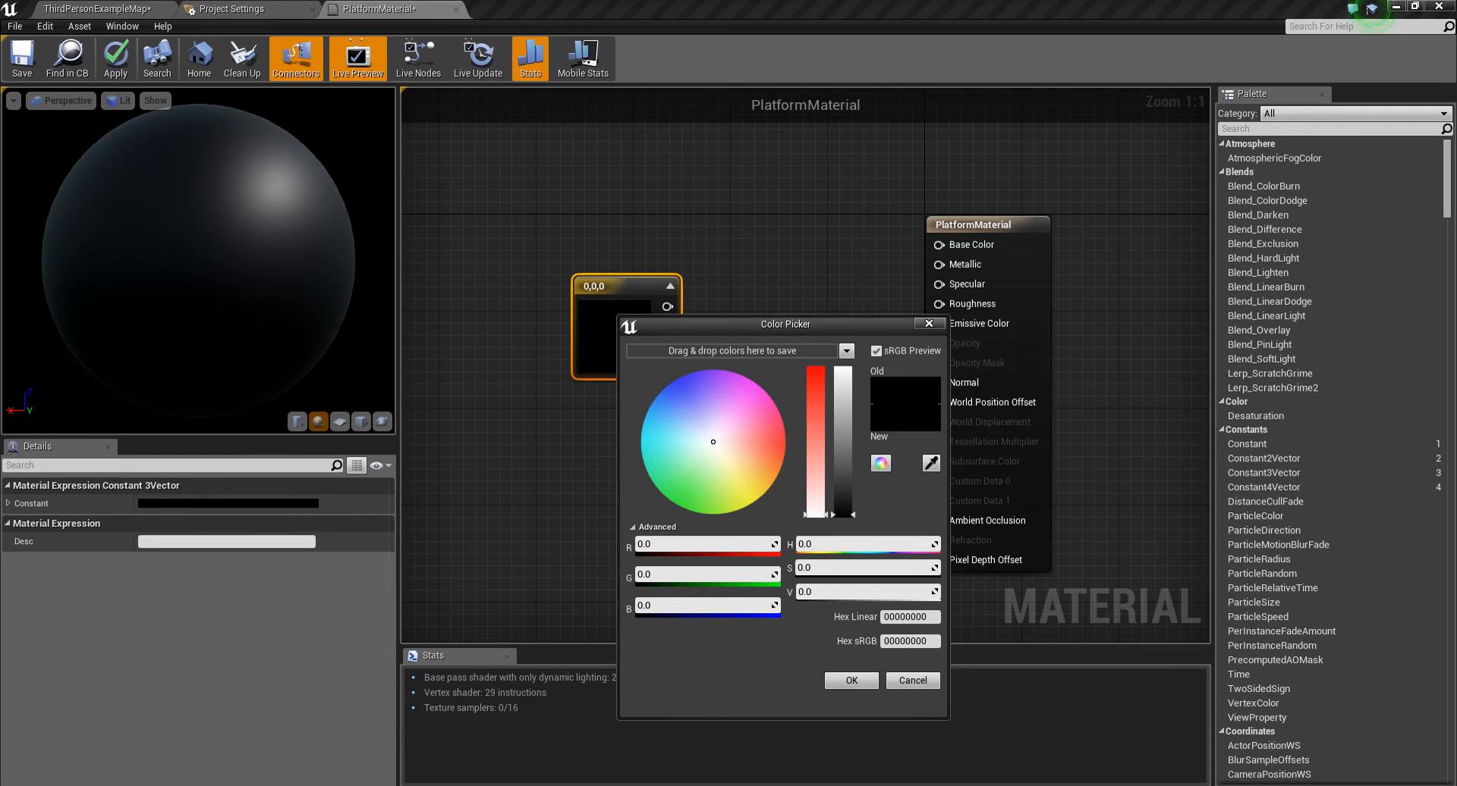
pyautogui.click(785, 451)
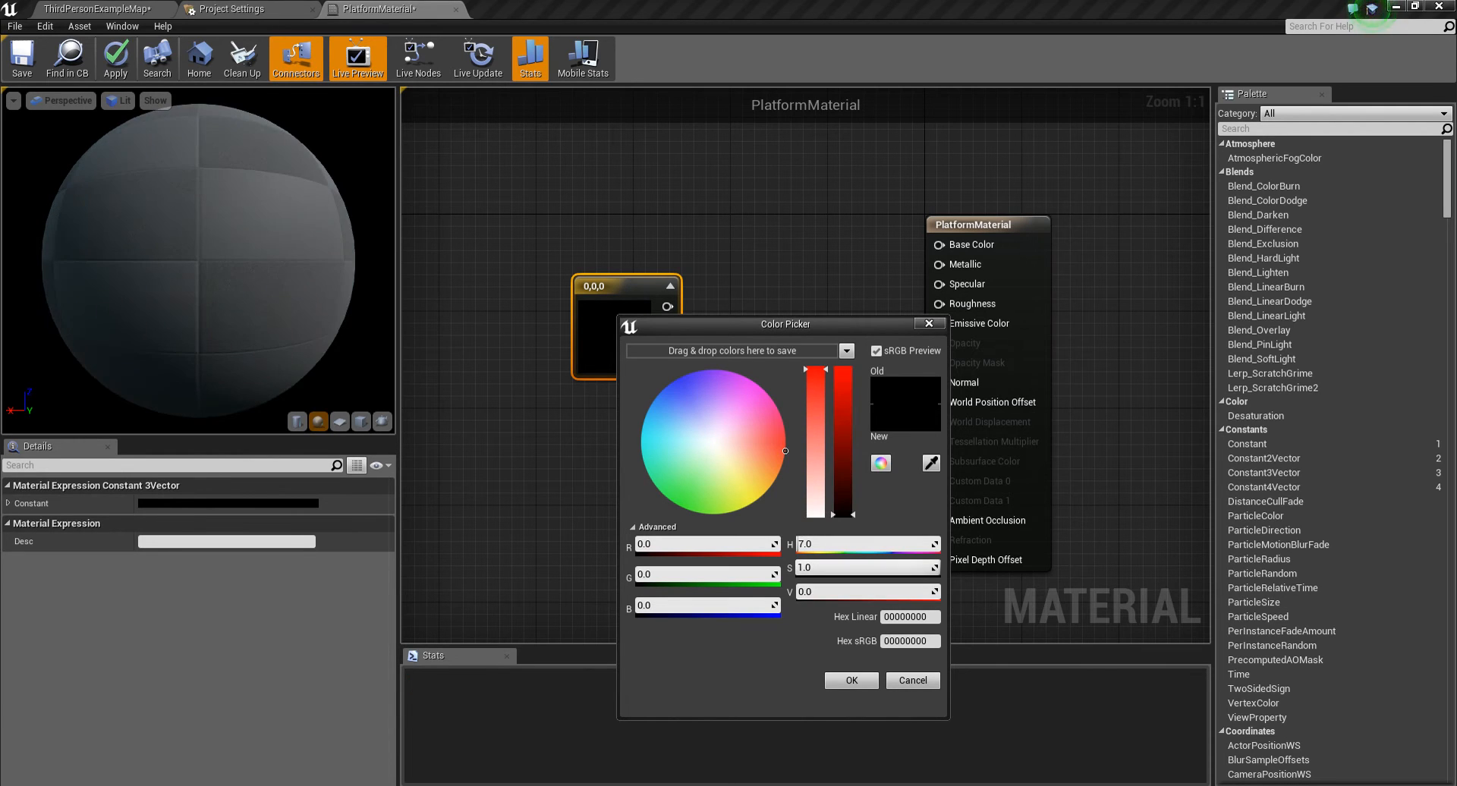
pyautogui.moveTo(846, 475); pyautogui.dragTo(845, 367)
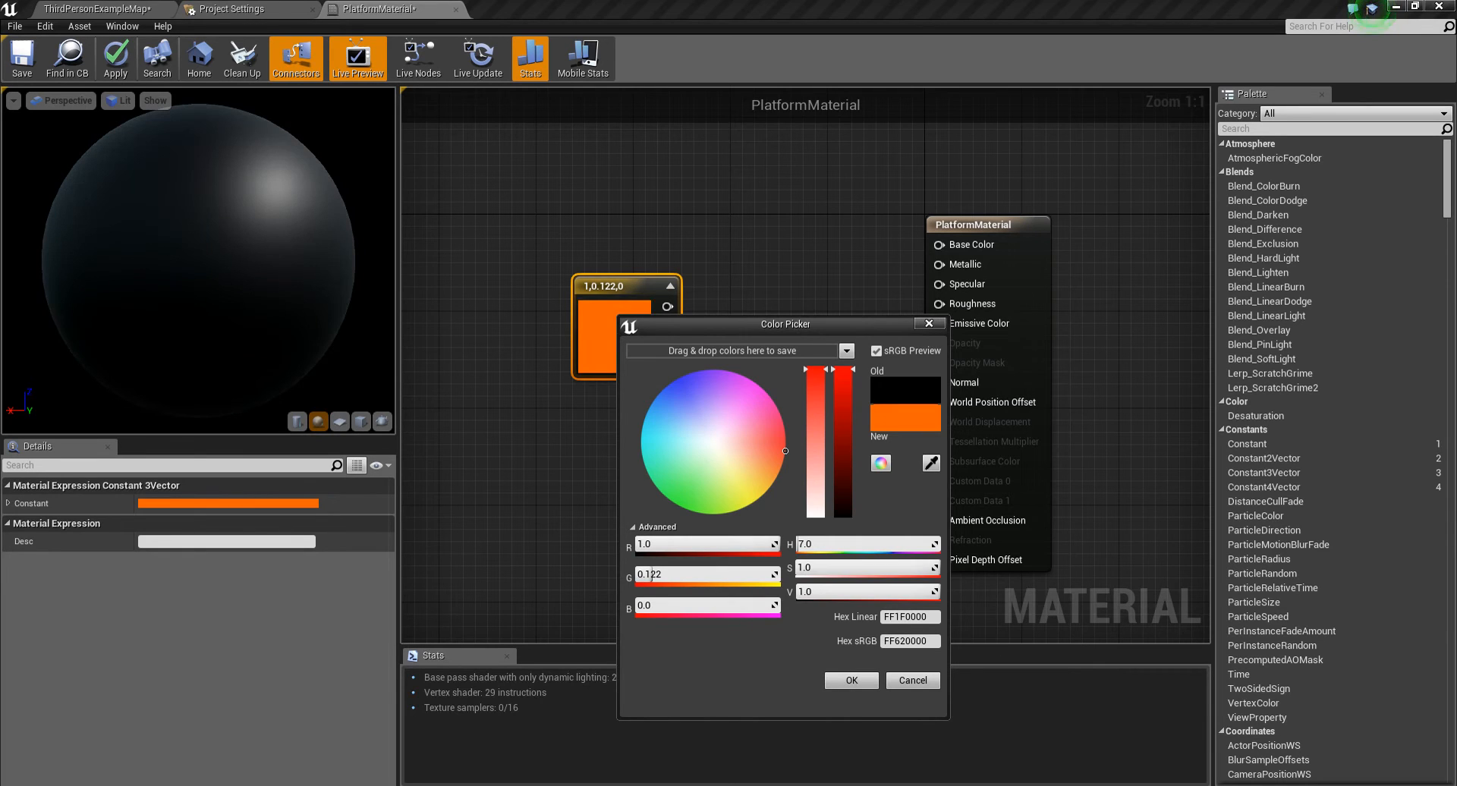
pyautogui.click(851, 681)
# - Connect the colour constant to the A input of a new Multiply node
pyautogui.moveTo(753, 380); pyautogui.dragTo(683, 349, button='right')
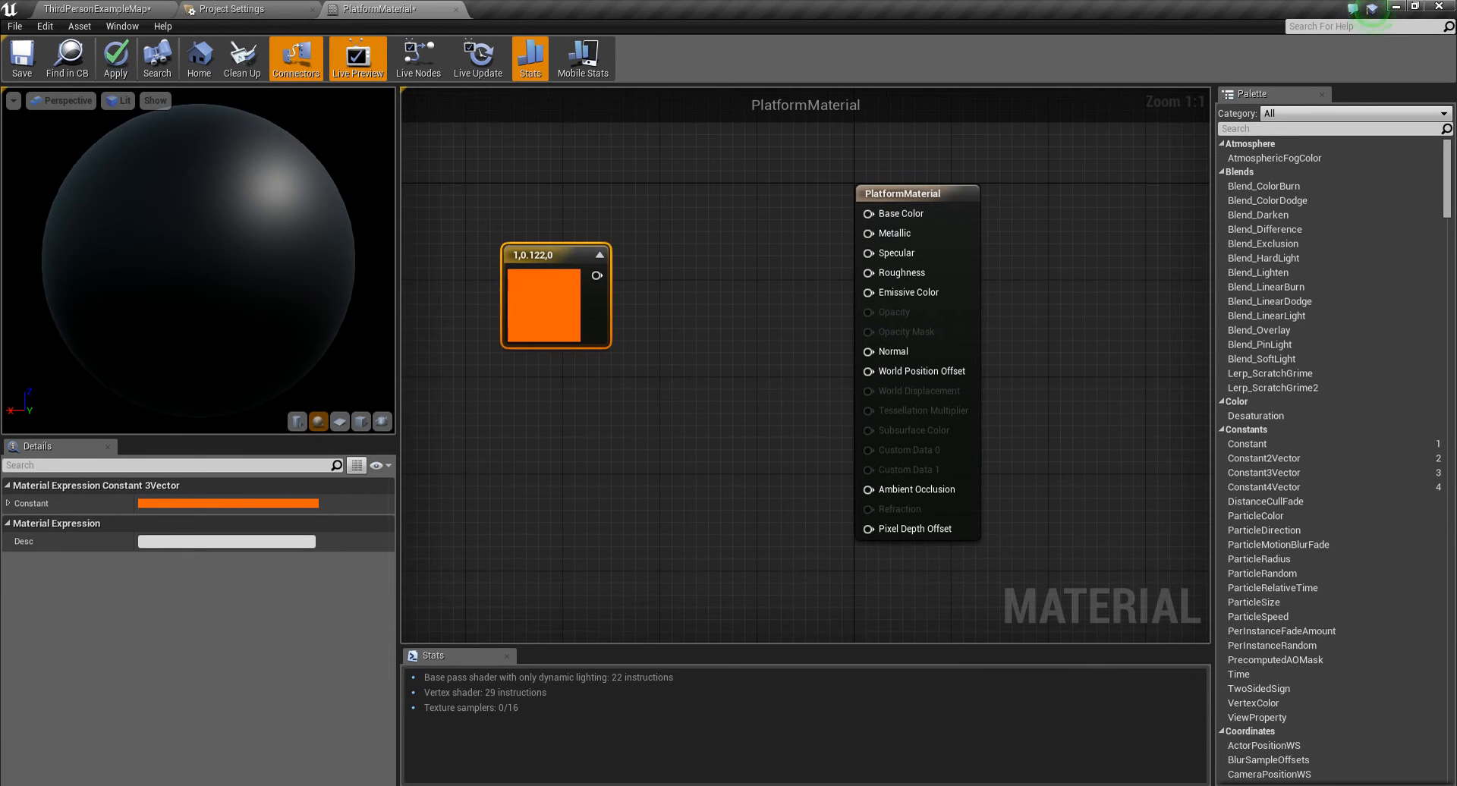
pyautogui.moveTo(563, 257); pyautogui.dragTo(663, 302)
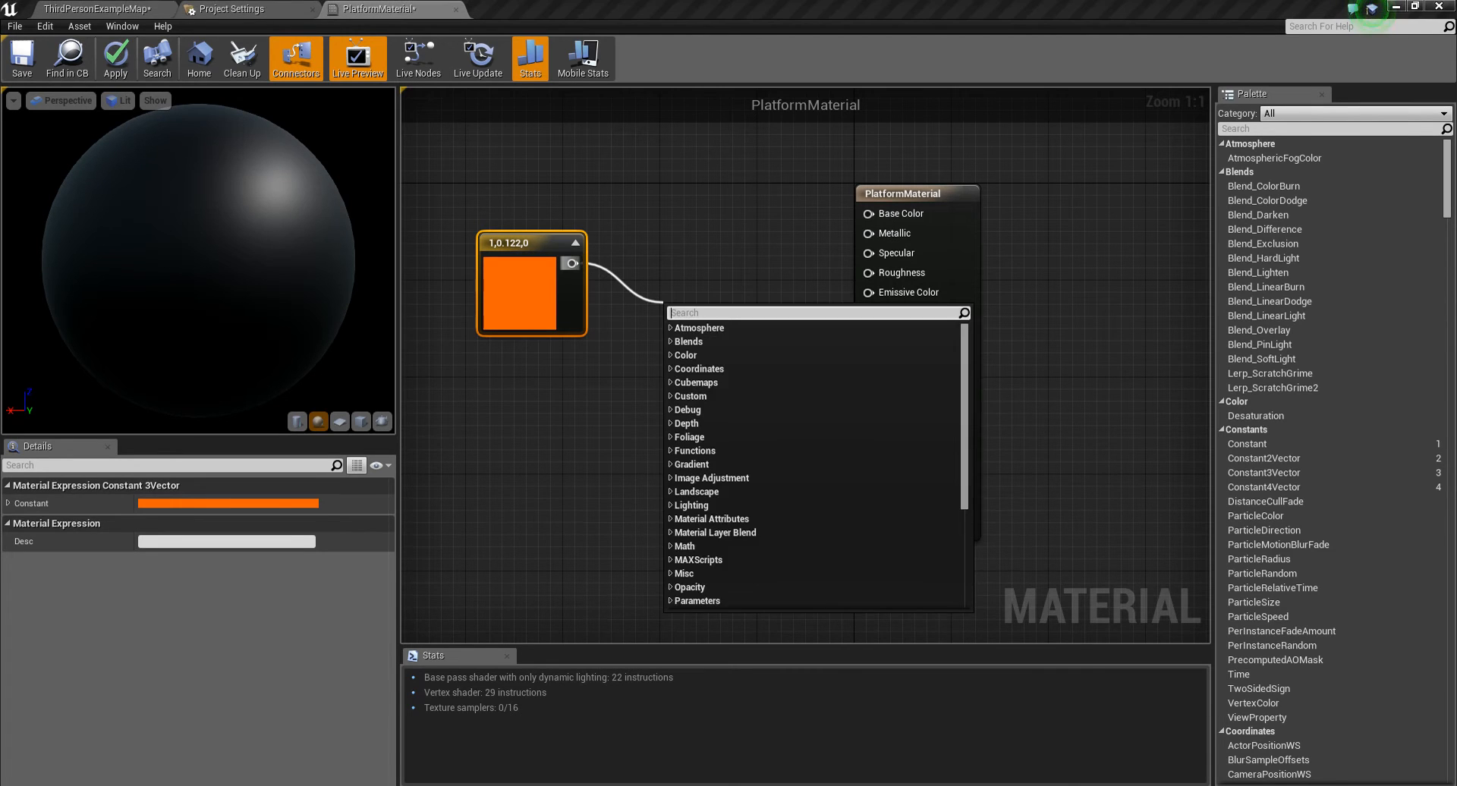
pyautogui.write('*')
pyautogui.click(679, 343)
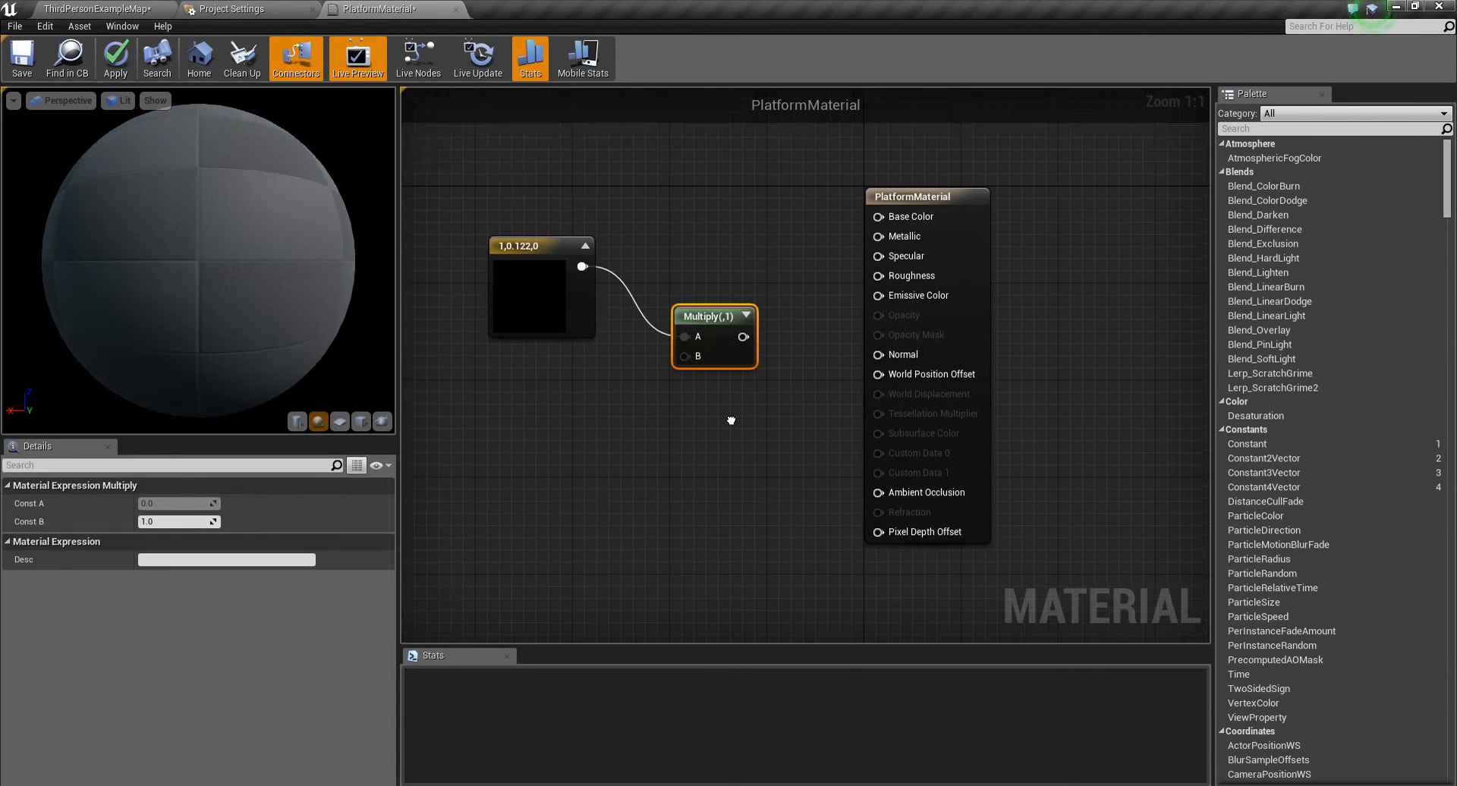
pyautogui.moveTo(675, 353); pyautogui.dragTo(759, 360, button='right')
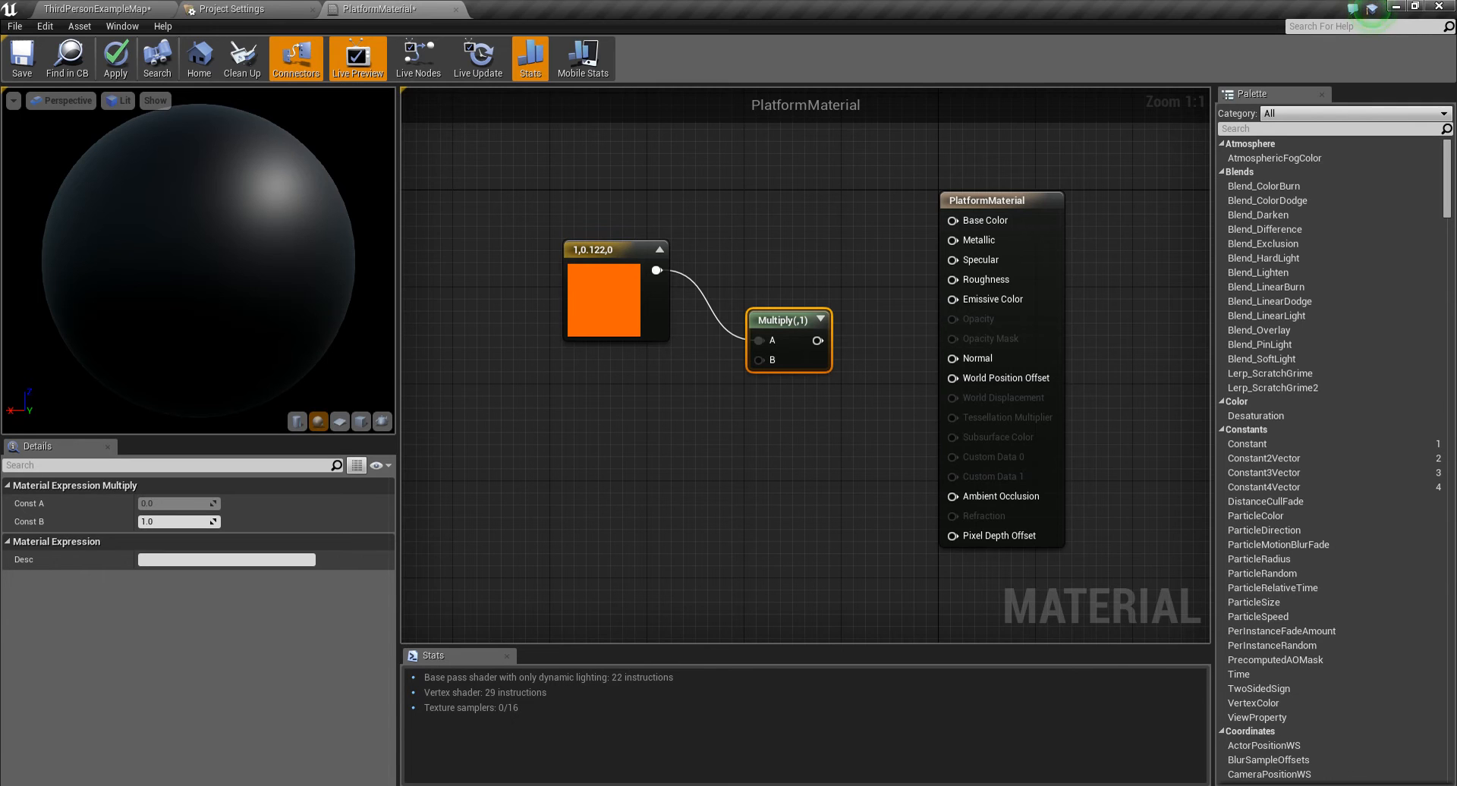
# - Add a scalar parameter named Birghtness feeding Multiply's B input, and connect Multiply to Emissive Color
pyautogui.click(592, 391)
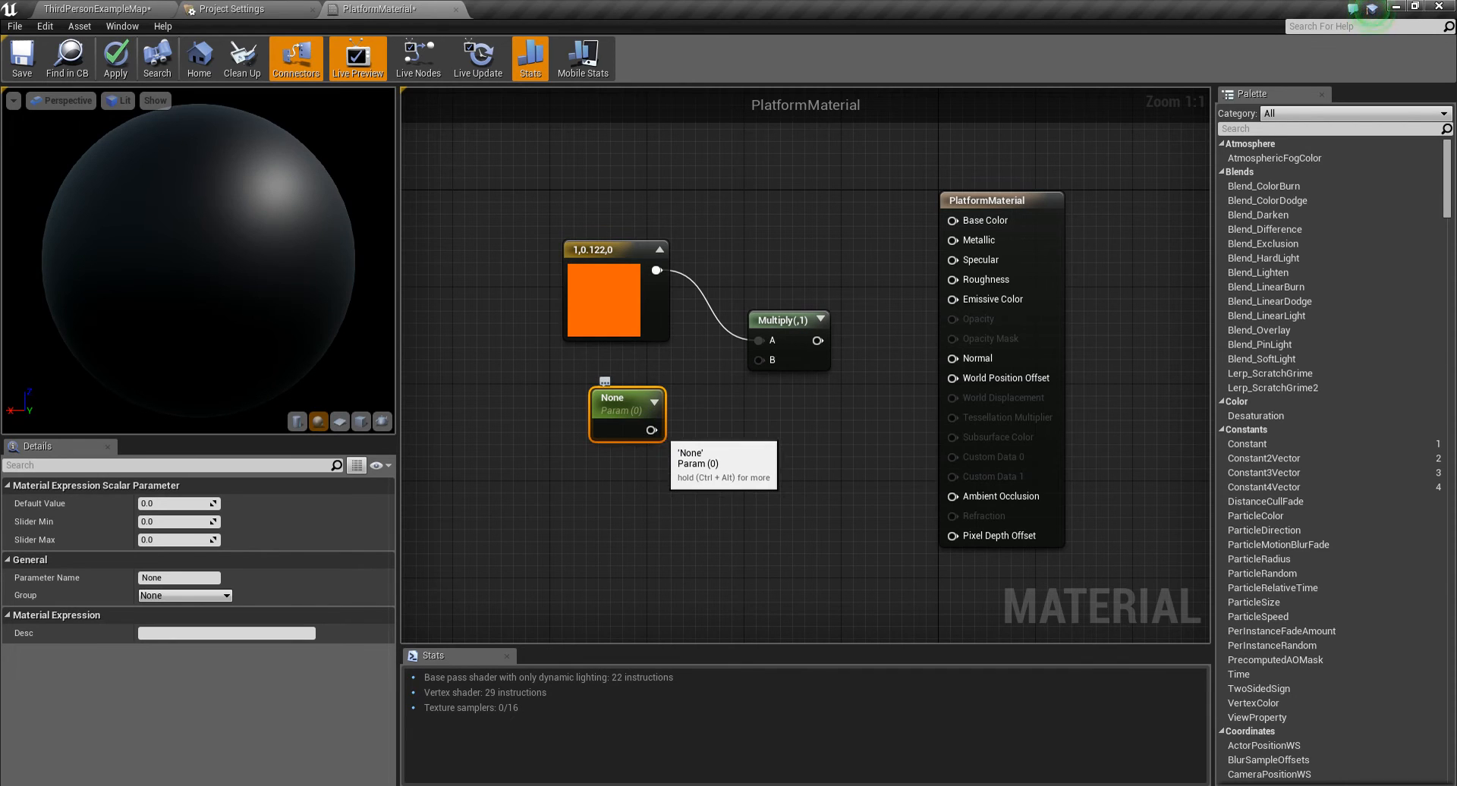
pyautogui.moveTo(627, 405); pyautogui.dragTo(611, 400)
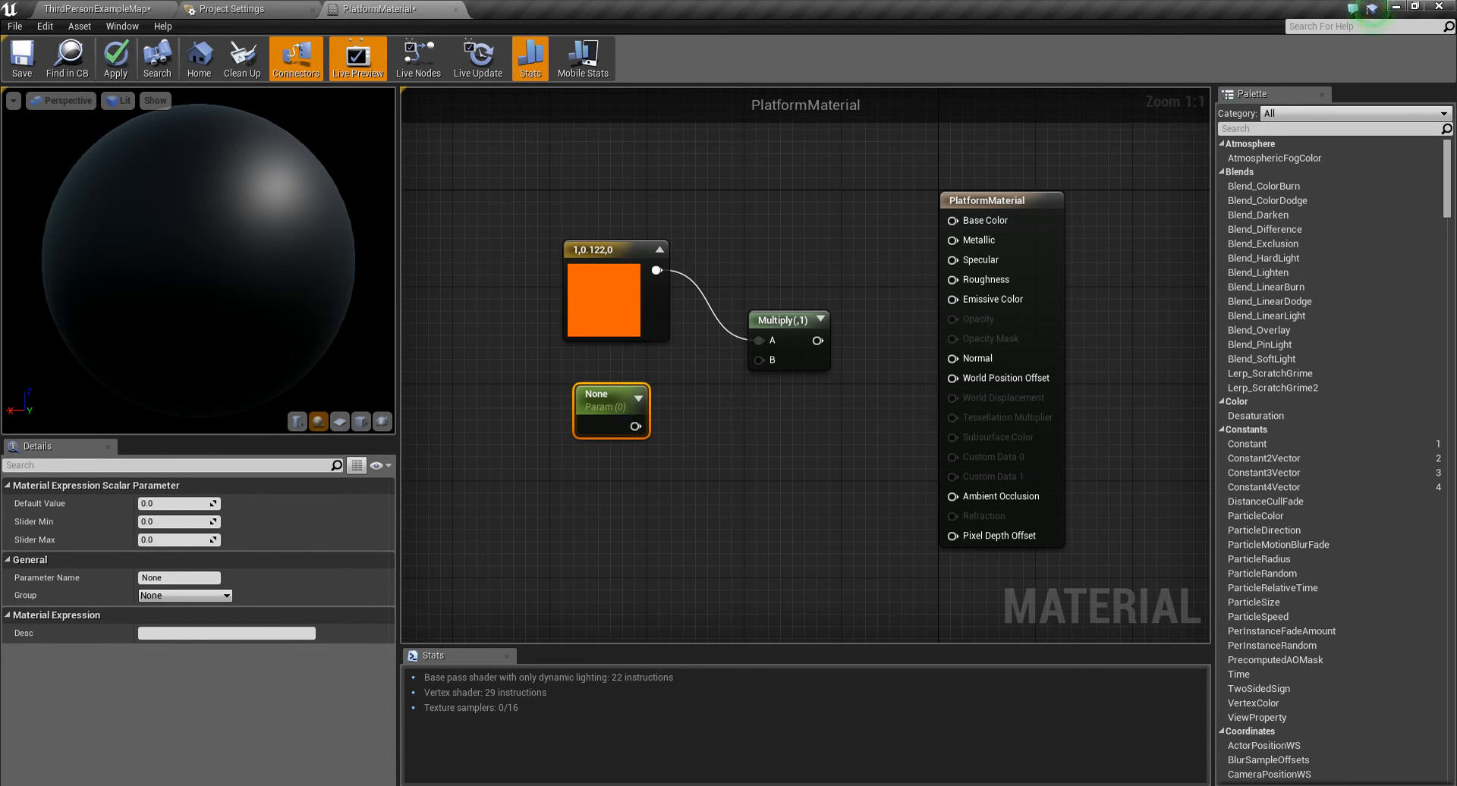
pyautogui.click(174, 578)
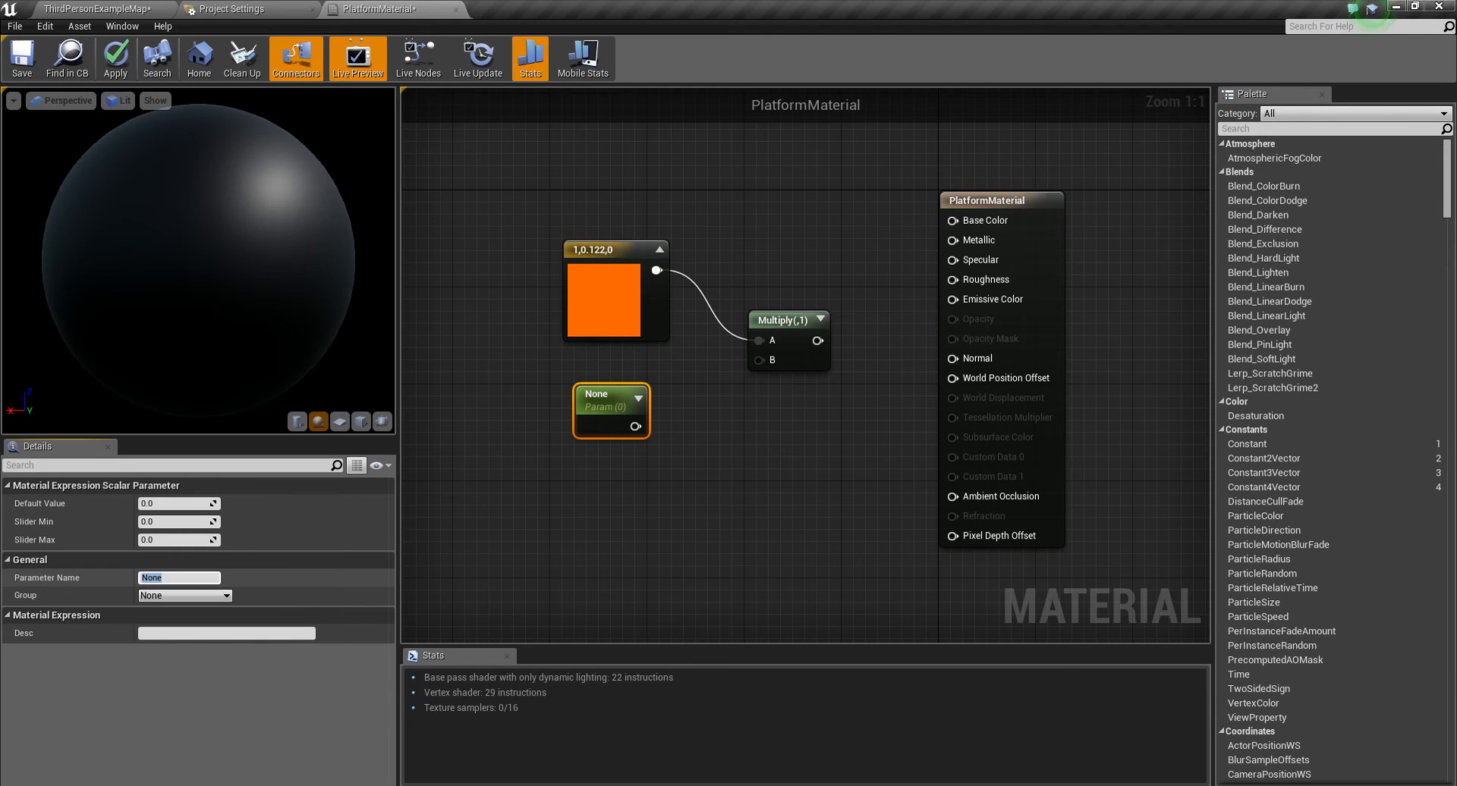
pyautogui.write('Birghtness')
pyautogui.press('Return')
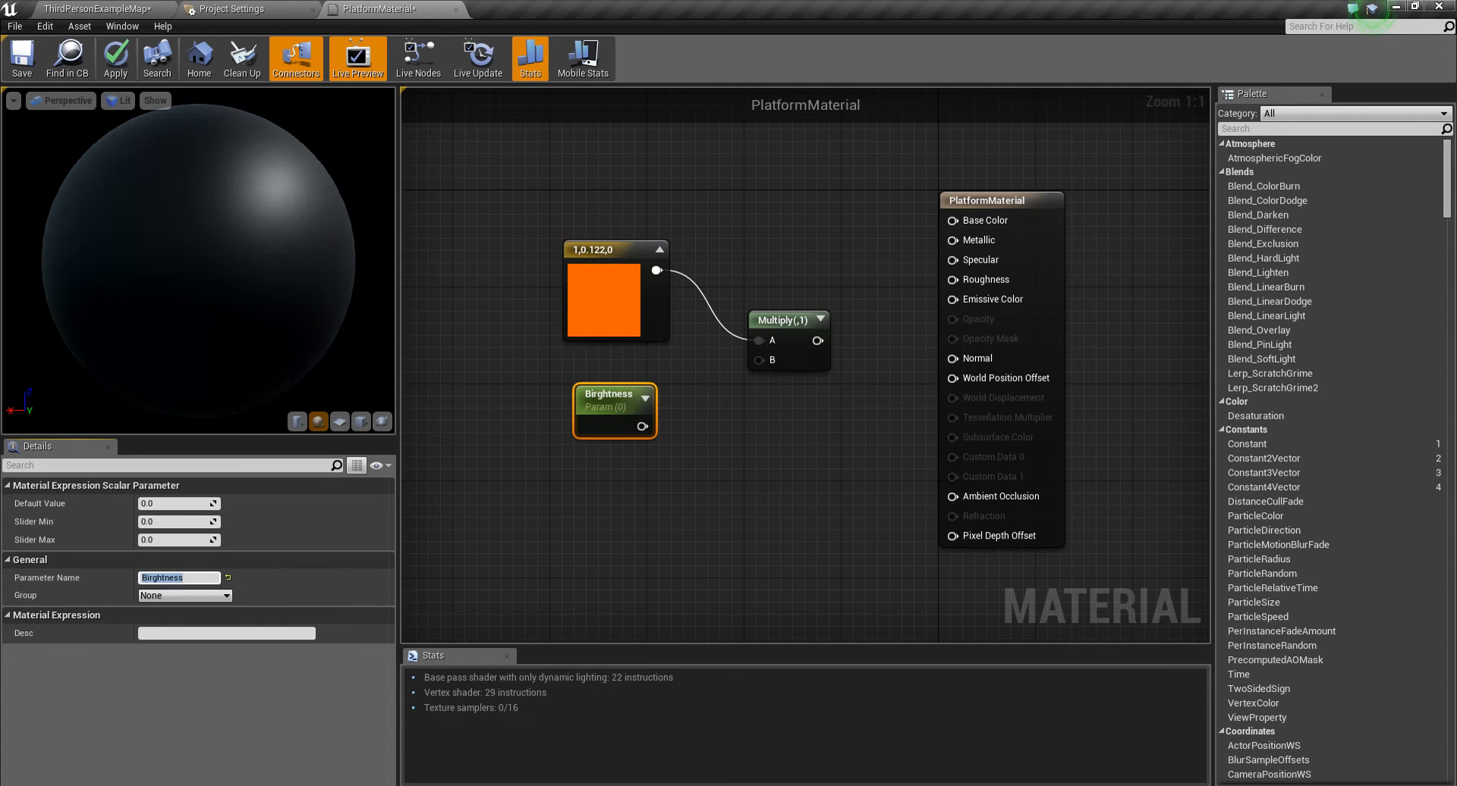
pyautogui.moveTo(642, 427); pyautogui.dragTo(977, 325)
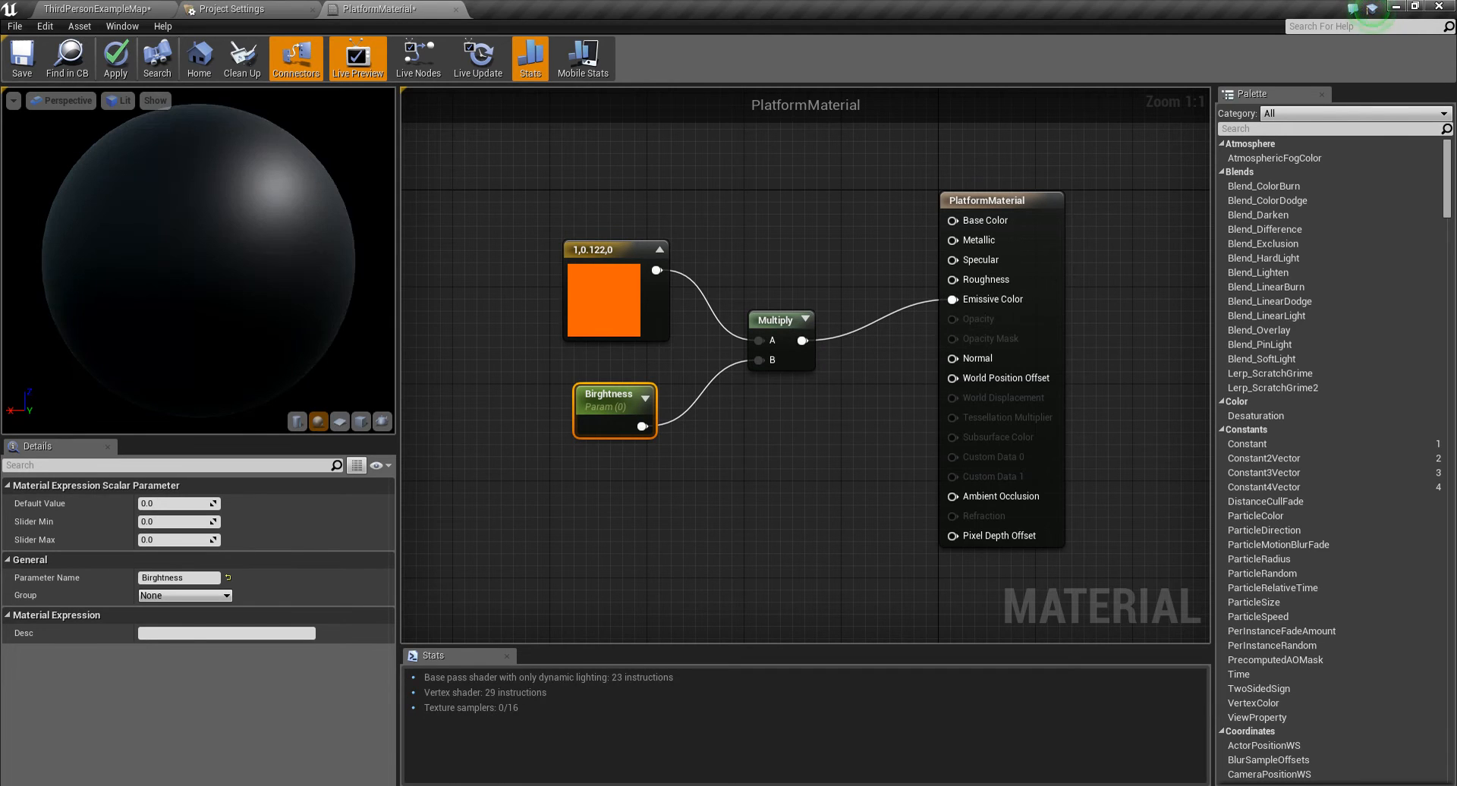
# - Apply the material changes, then create an Actor Blueprint class named Platfrom in the ThirdPersonBP folder
pyautogui.click(116, 58)
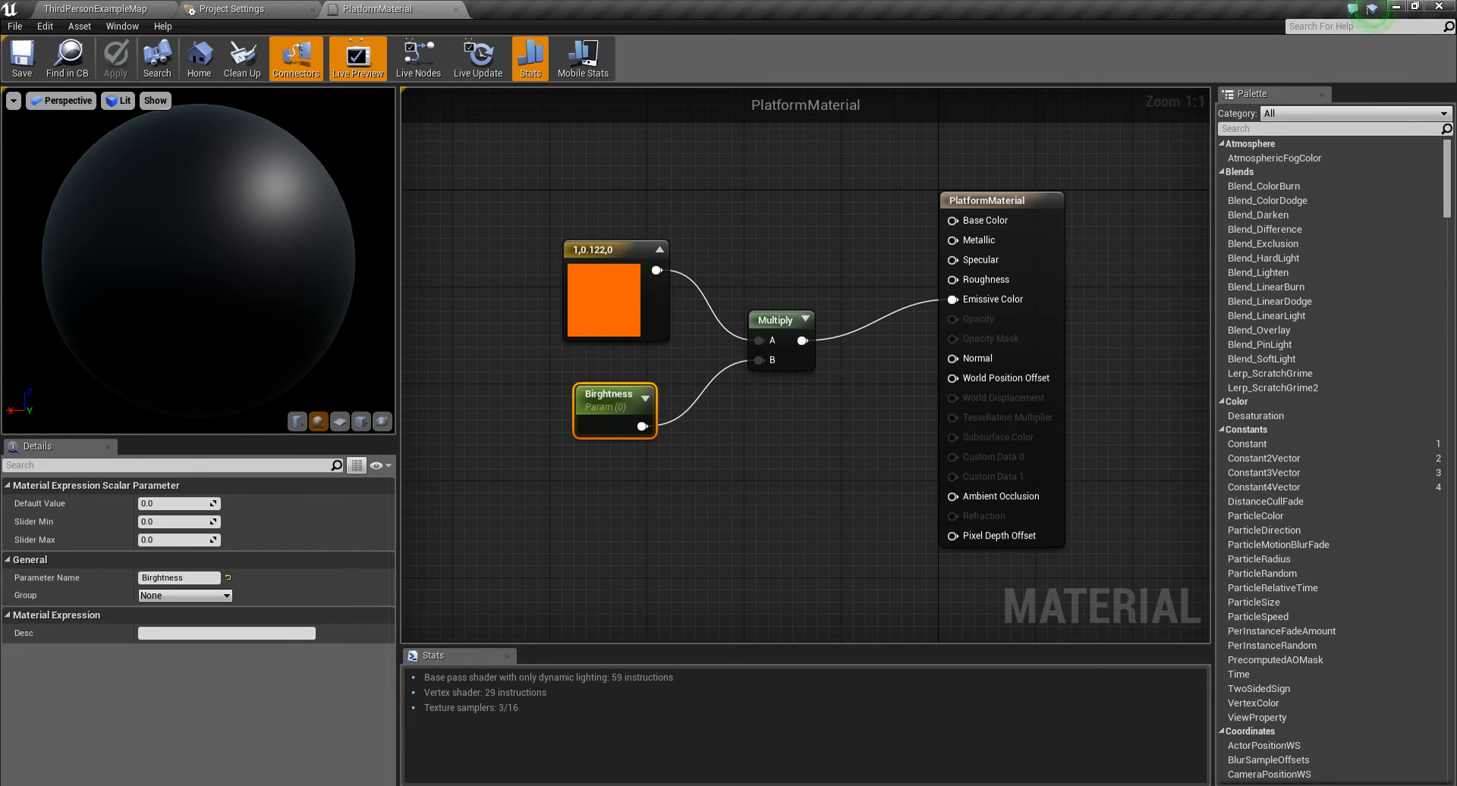
pyautogui.click(96, 9)
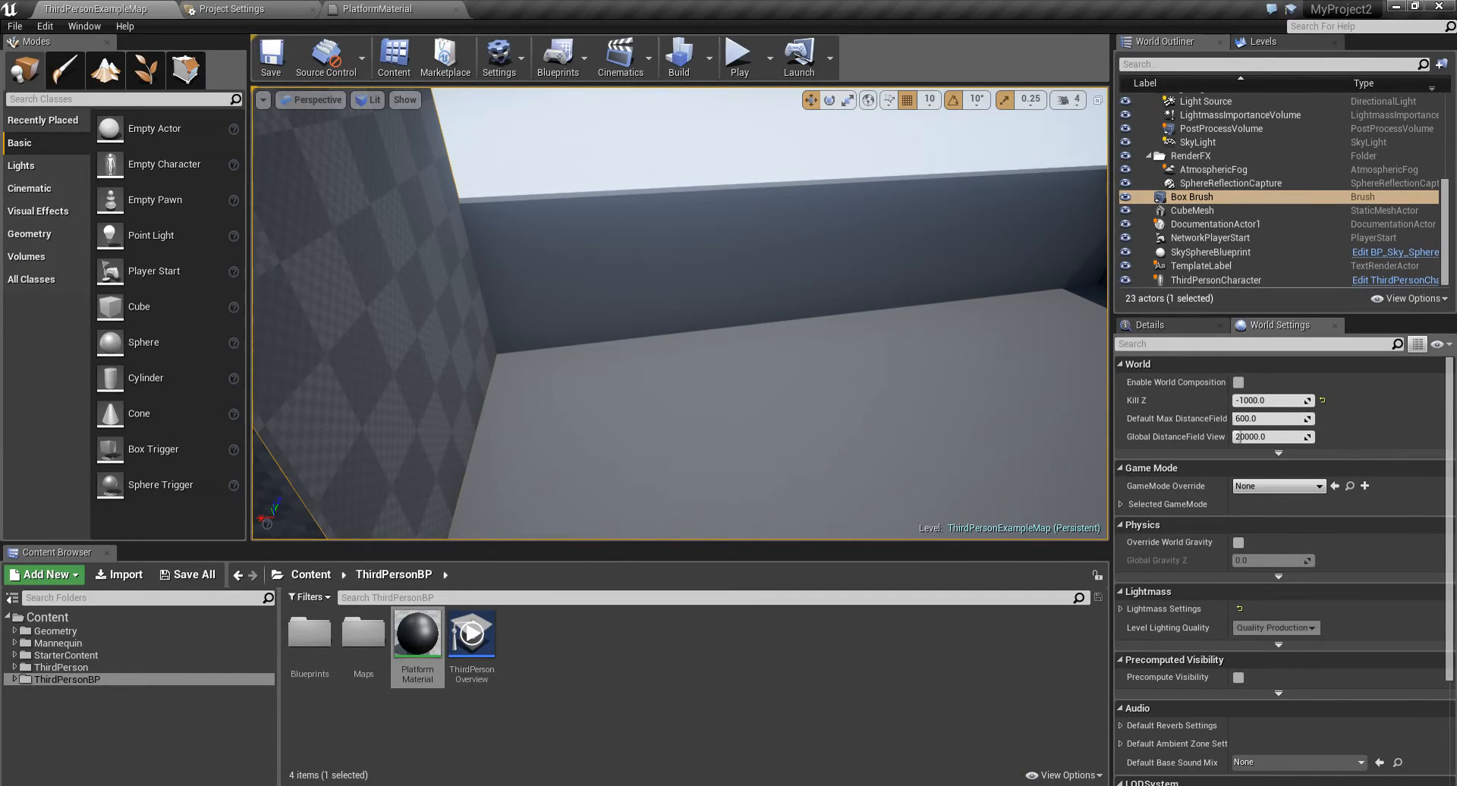
pyautogui.moveTo(606, 288); pyautogui.dragTo(300, 313, button='right')
pyautogui.click(637, 683)
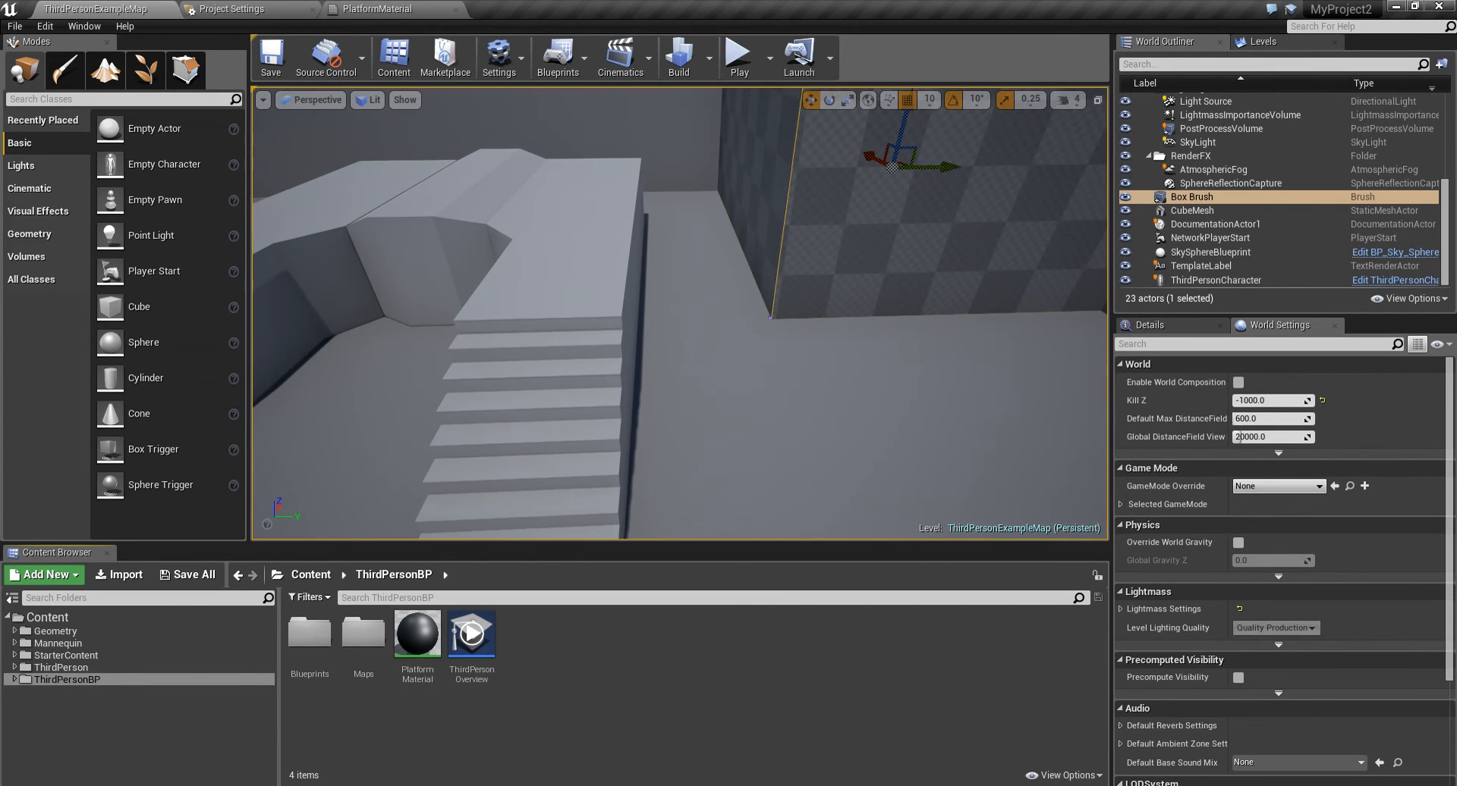
pyautogui.rightClick(637, 683)
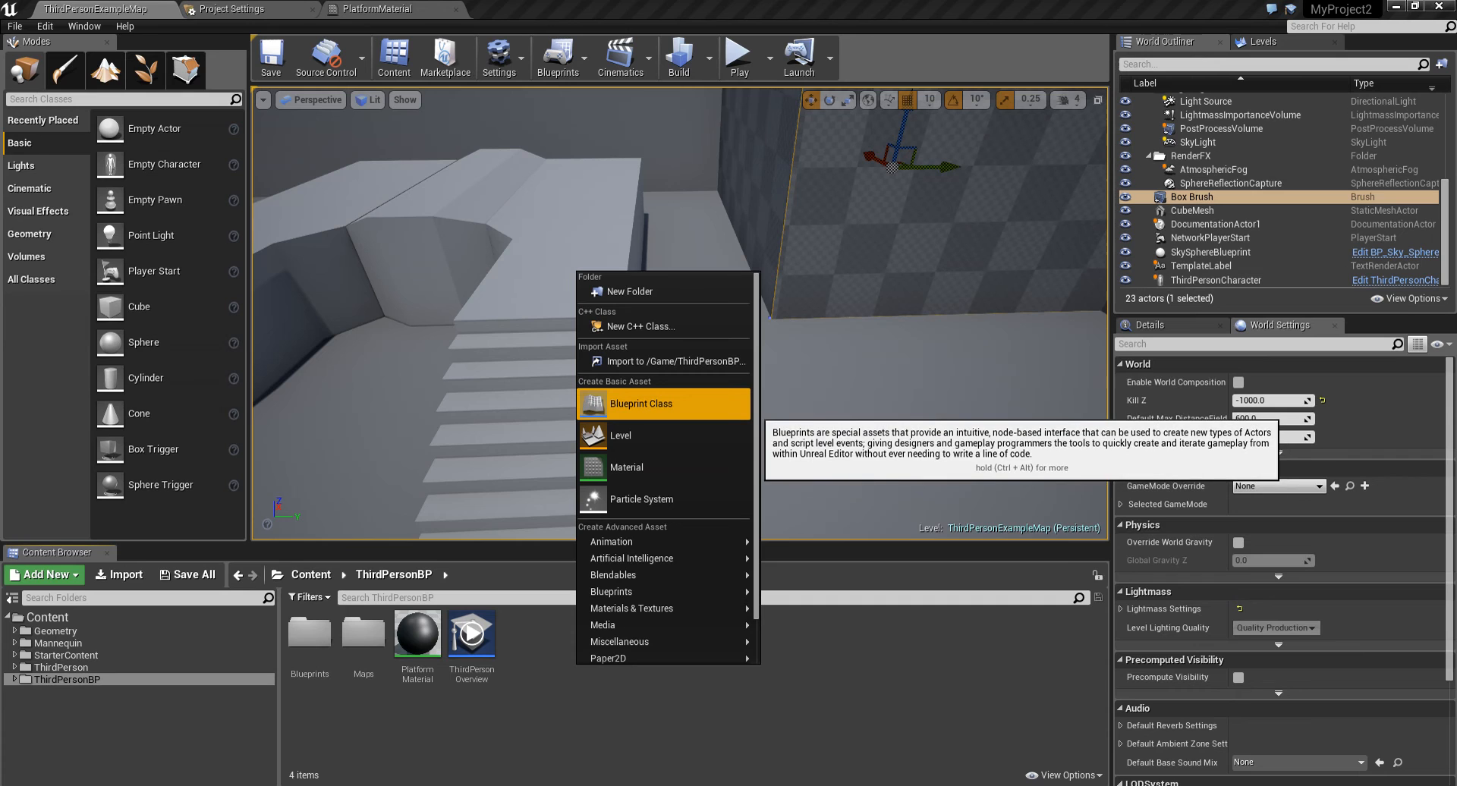
pyautogui.click(641, 403)
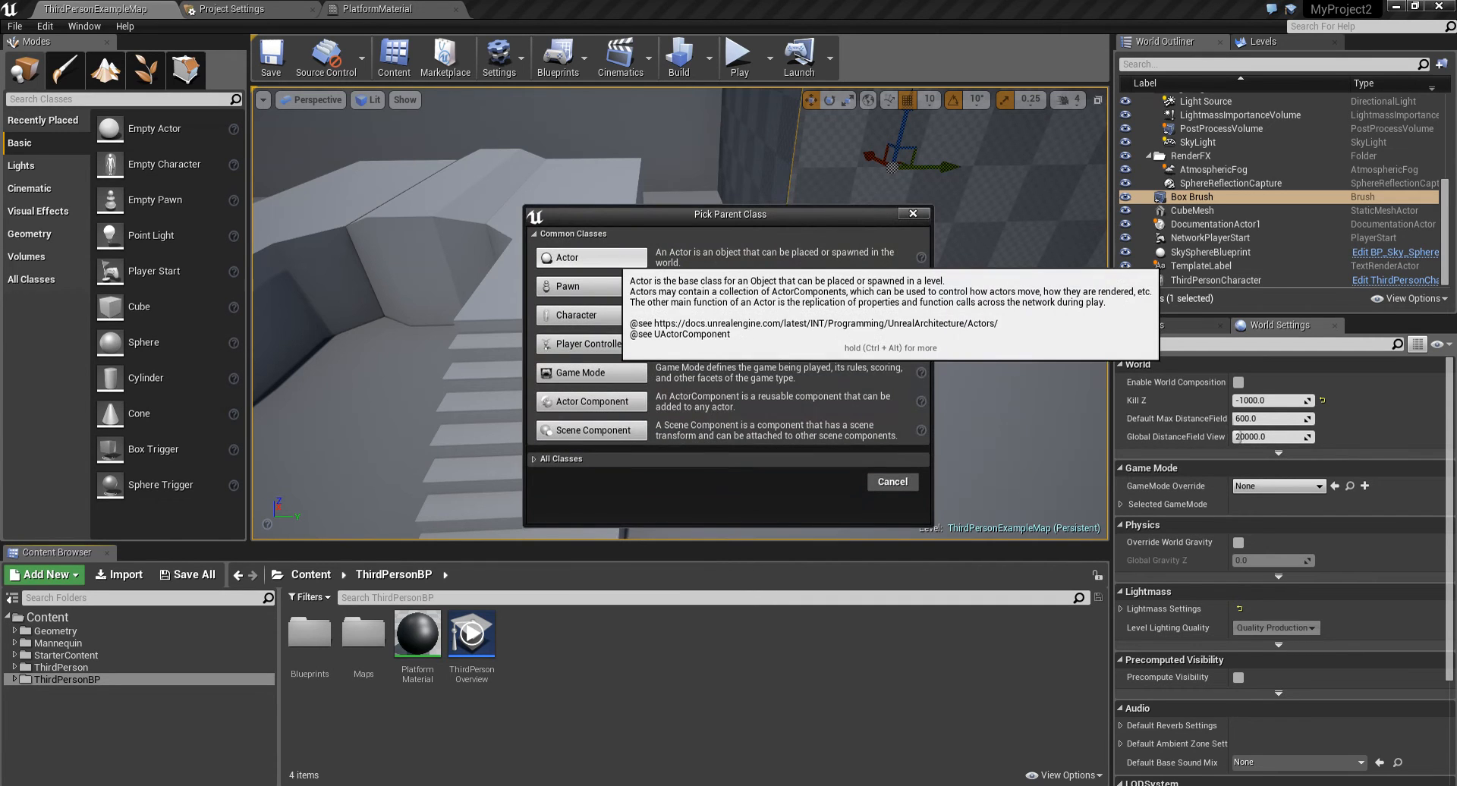
pyautogui.click(592, 257)
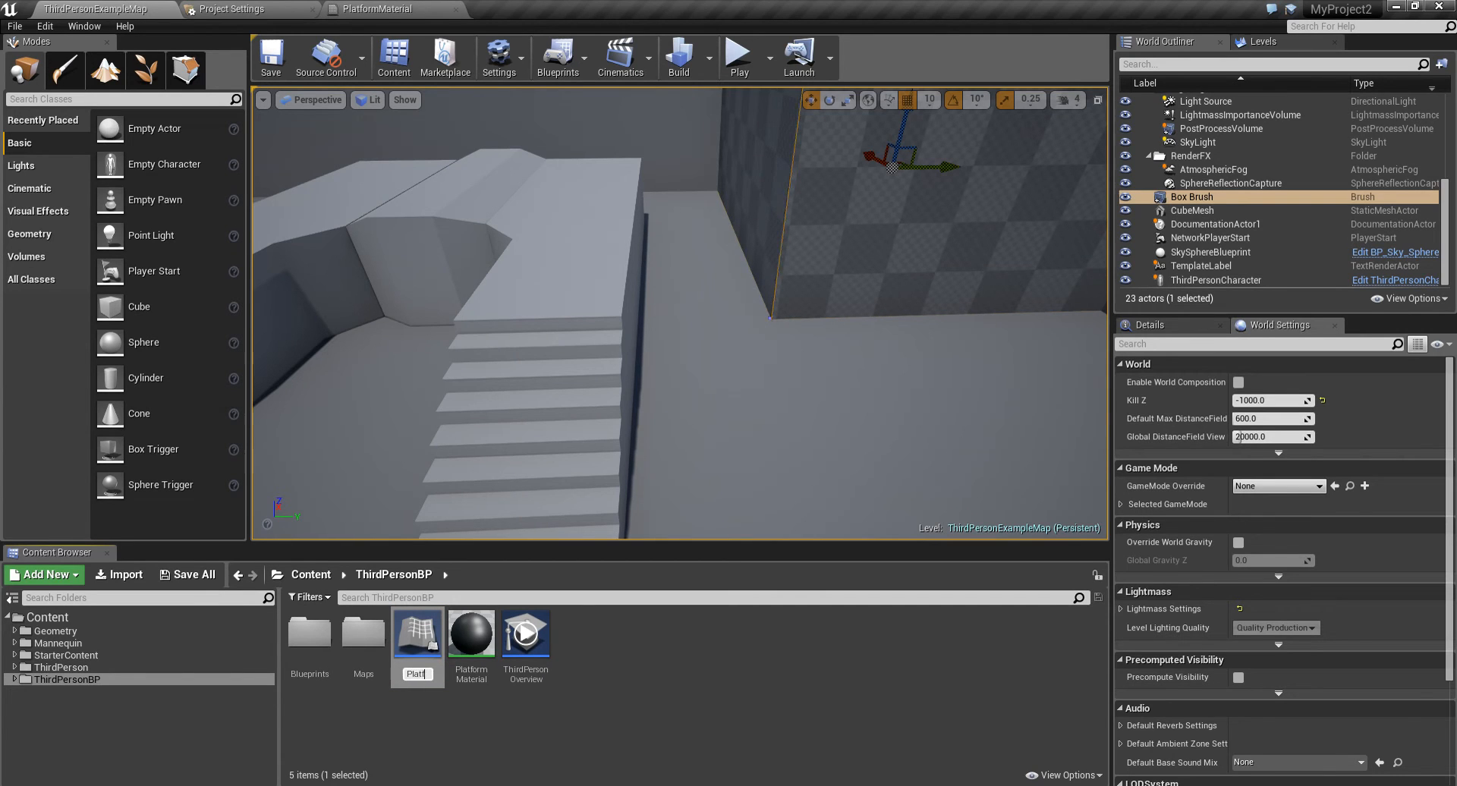
pyautogui.write('Platfrom')
pyautogui.press('Return')
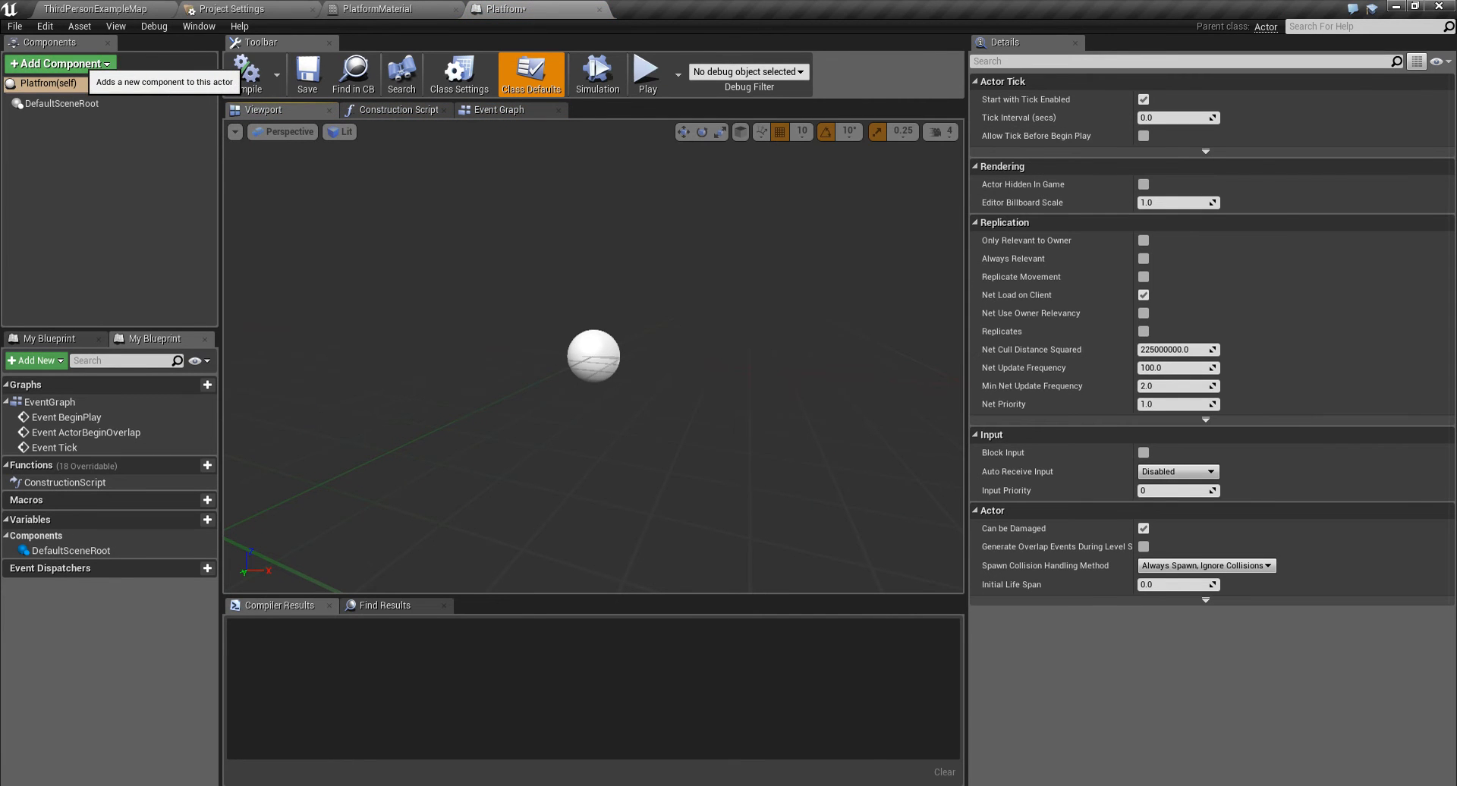
# - Add a Static Mesh component to Platfrom and set its mesh to Floor_400x400
pyautogui.click(60, 63)
pyautogui.write('stat')
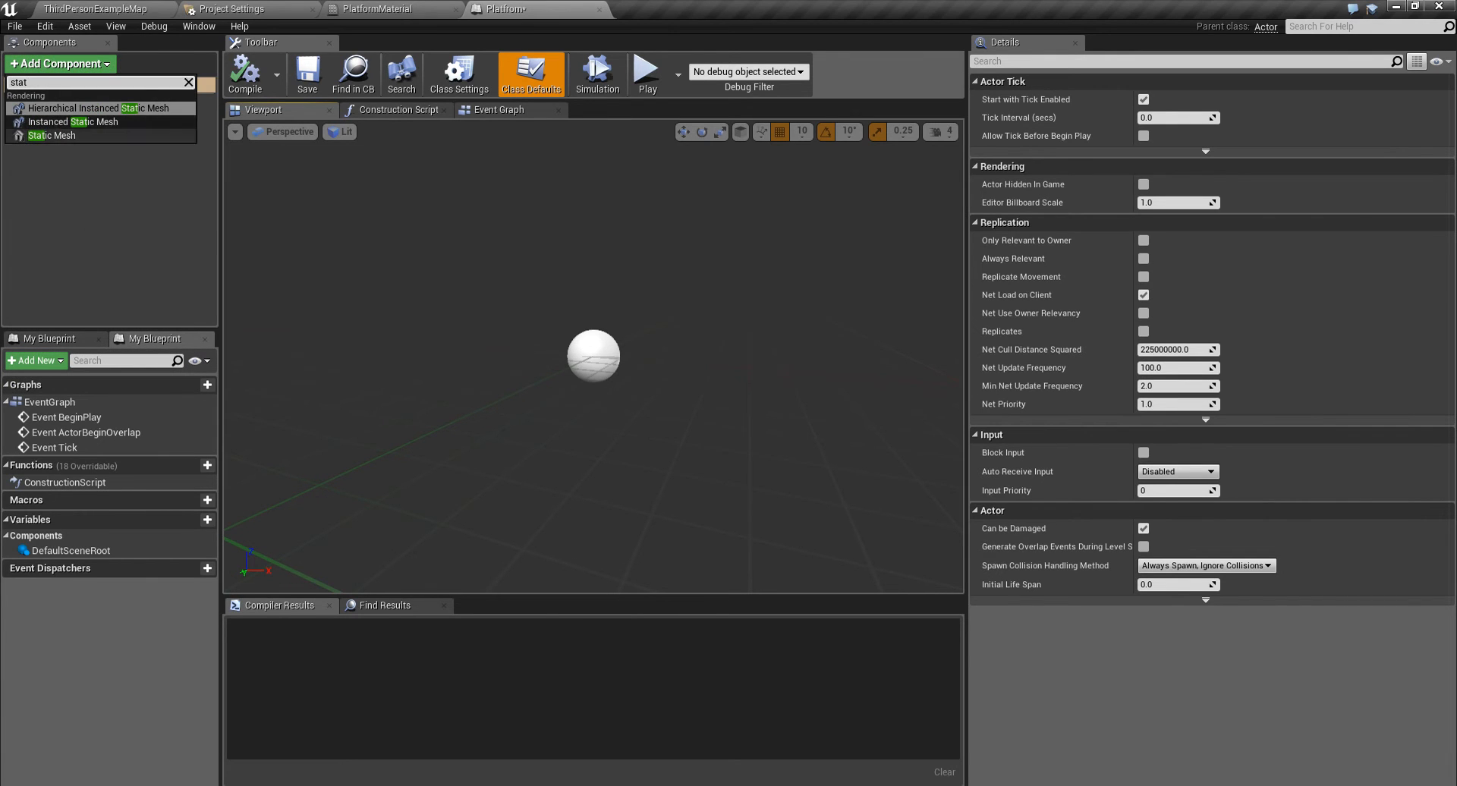
pyautogui.click(52, 135)
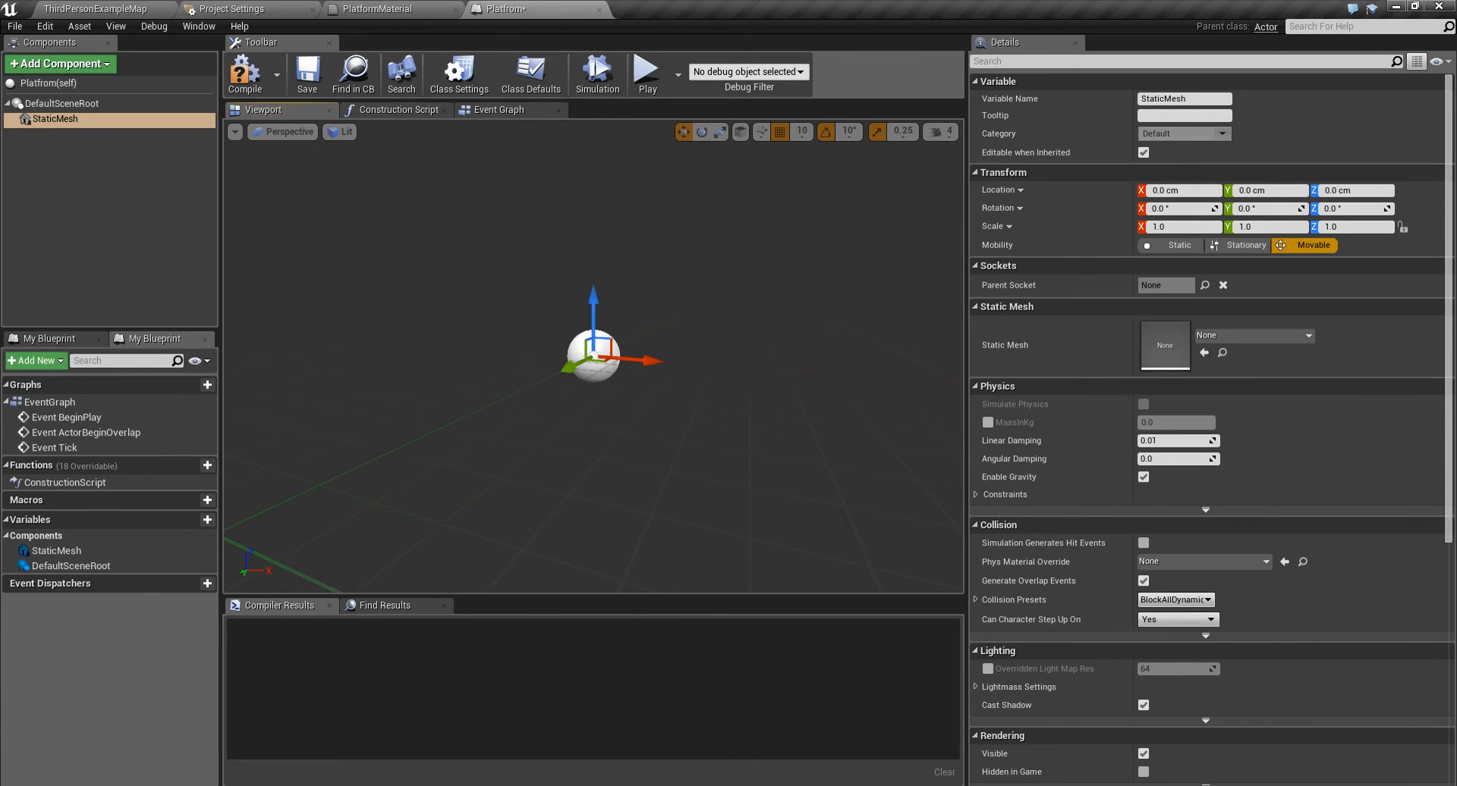
pyautogui.click(1250, 335)
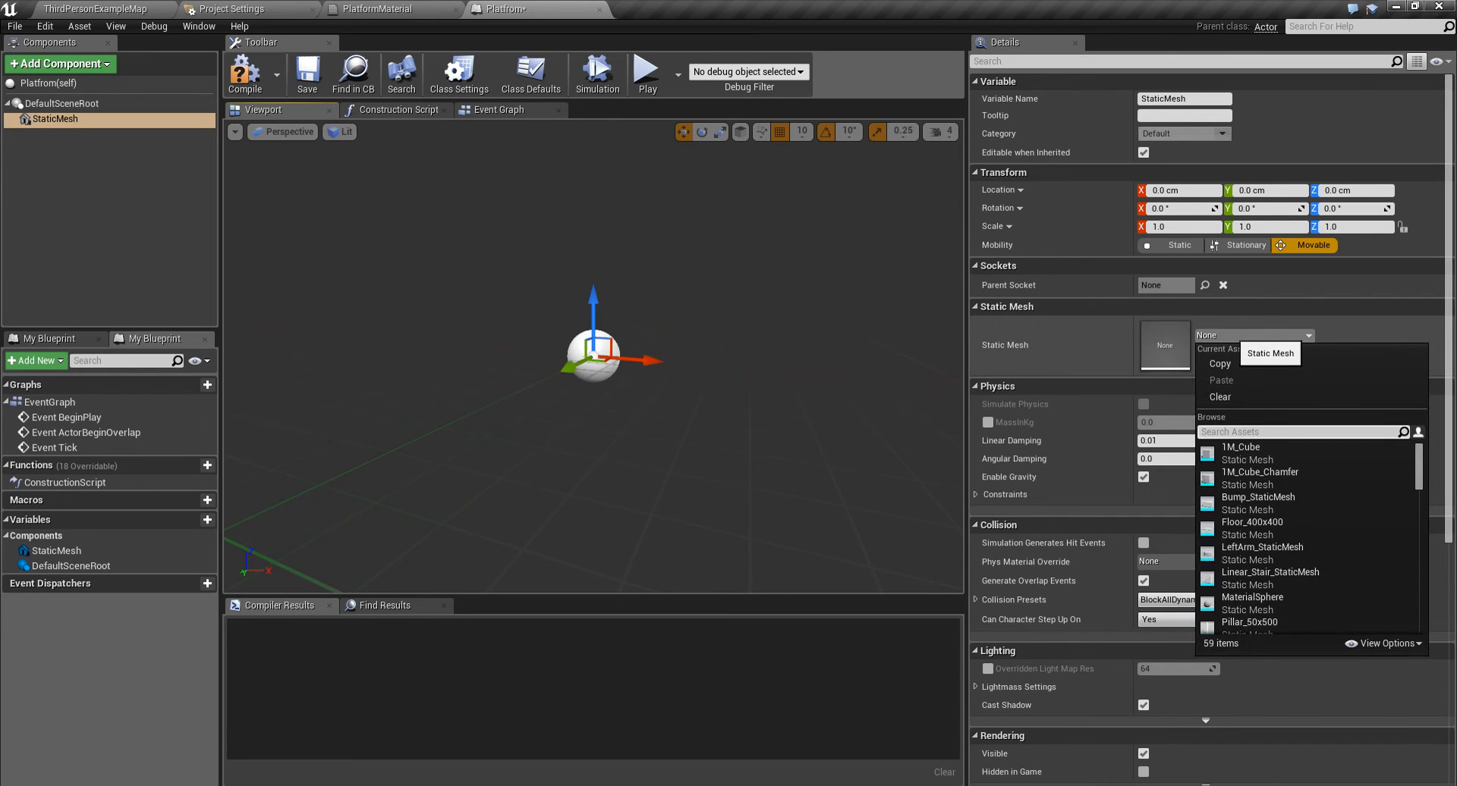
pyautogui.write('floor')
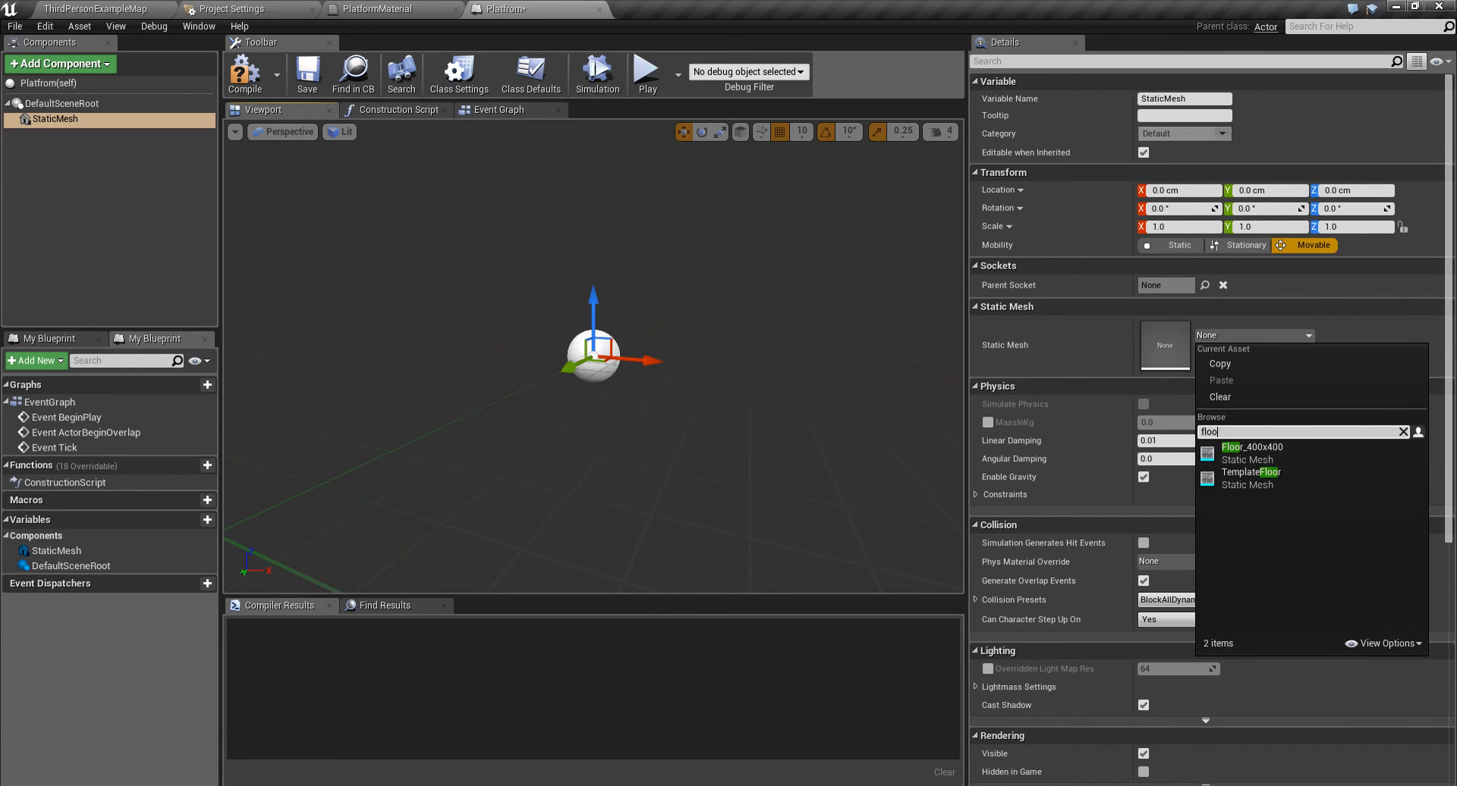
pyautogui.click(1251, 447)
pyautogui.moveTo(683, 417); pyautogui.dragTo(884, 436, button='right')
pyautogui.press('s')
pyautogui.press('a')
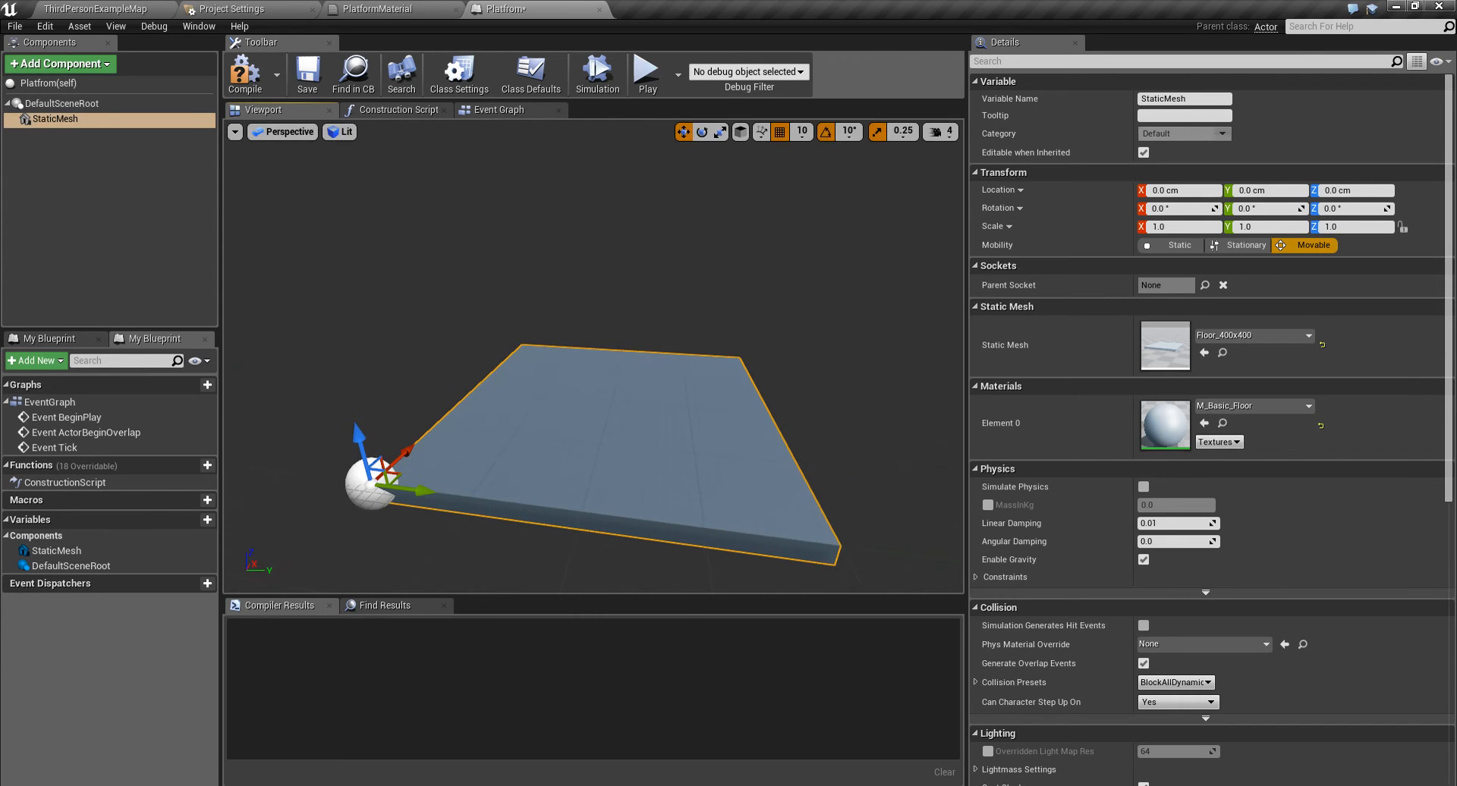
# - Add a Box Collision component over the floor's centre and attach it under the StaticMesh component
pyautogui.click(61, 64)
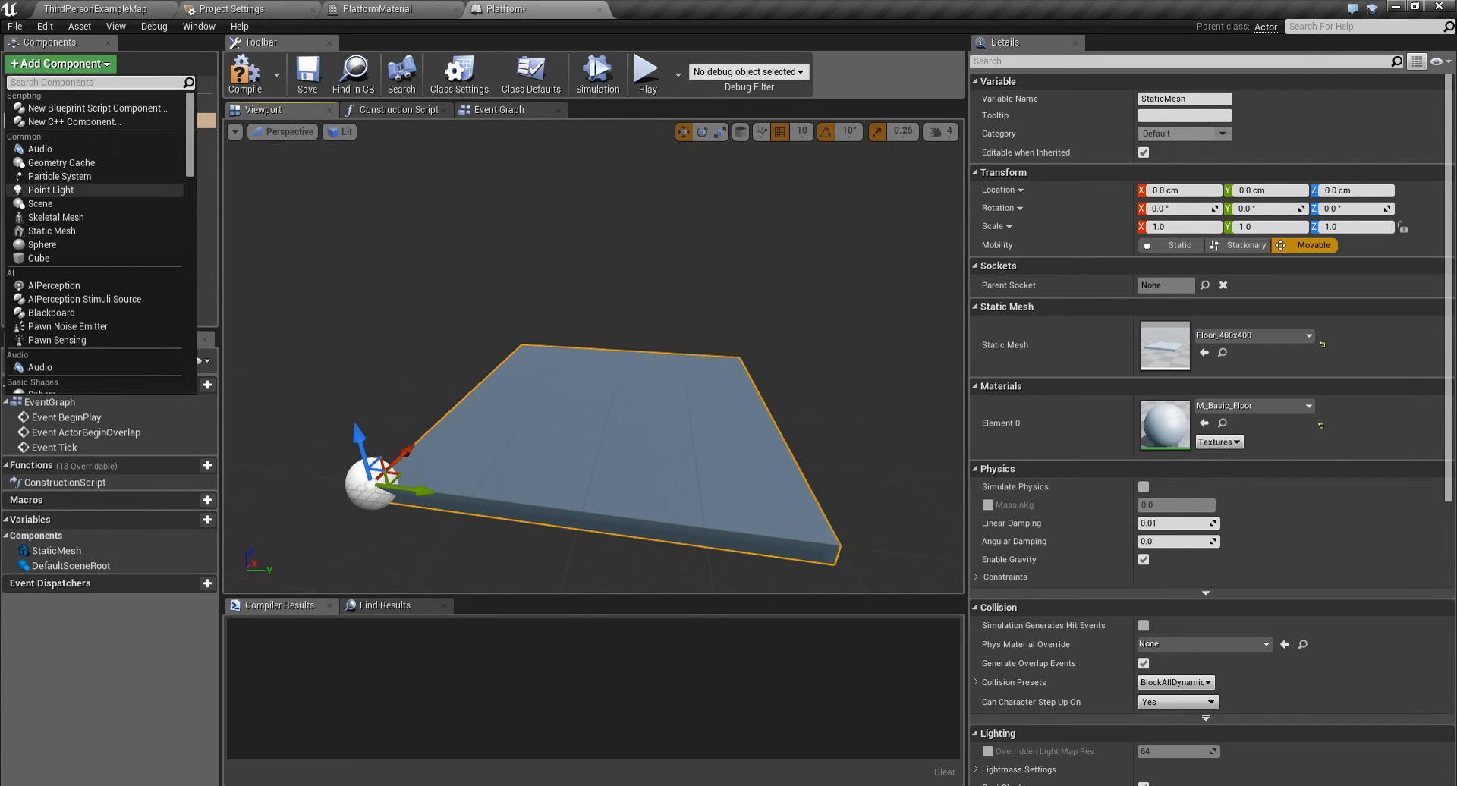
pyautogui.write('co')
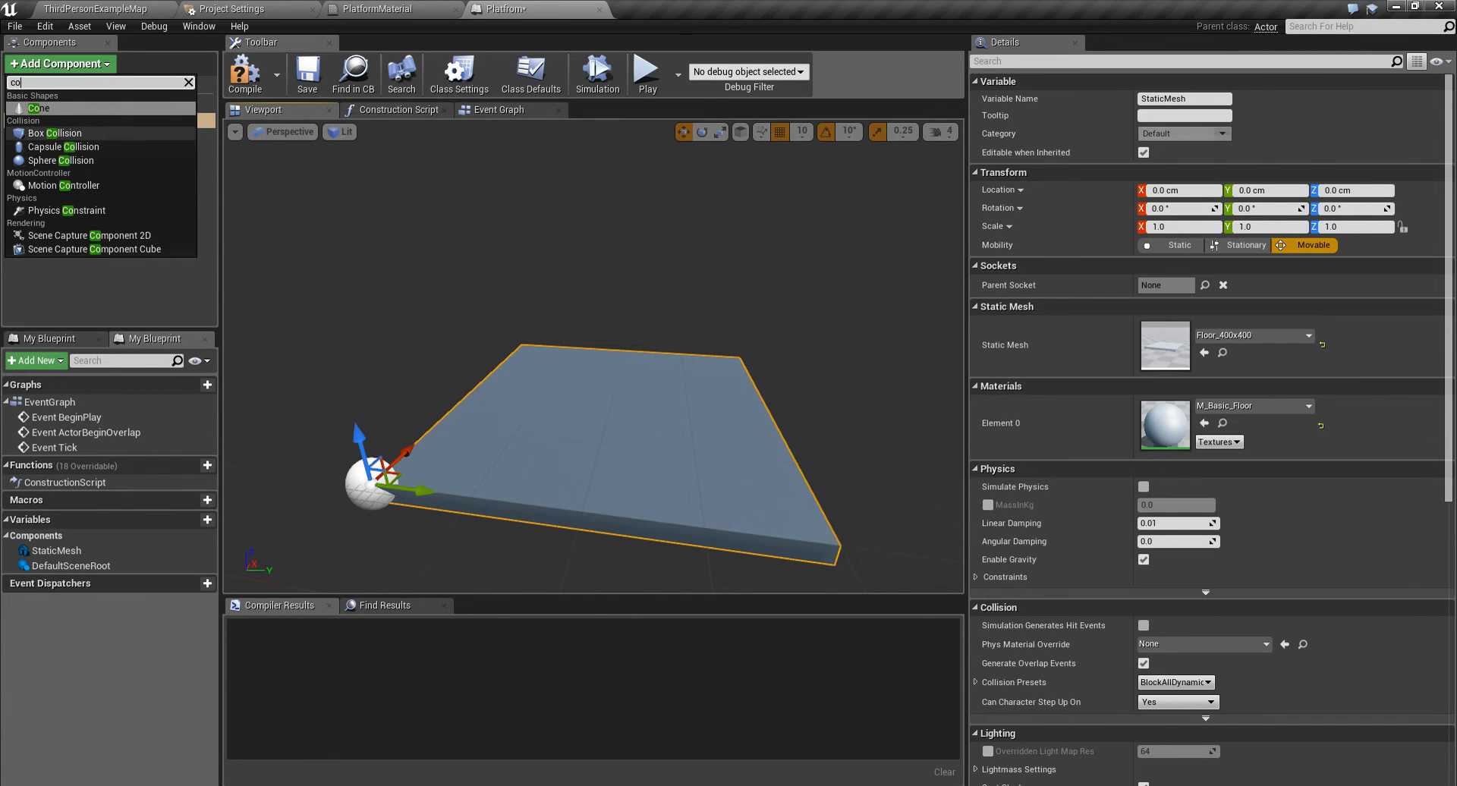
pyautogui.click(55, 133)
pyautogui.moveTo(424, 490); pyautogui.dragTo(692, 510)
pyautogui.moveTo(591, 477); pyautogui.dragTo(622, 388)
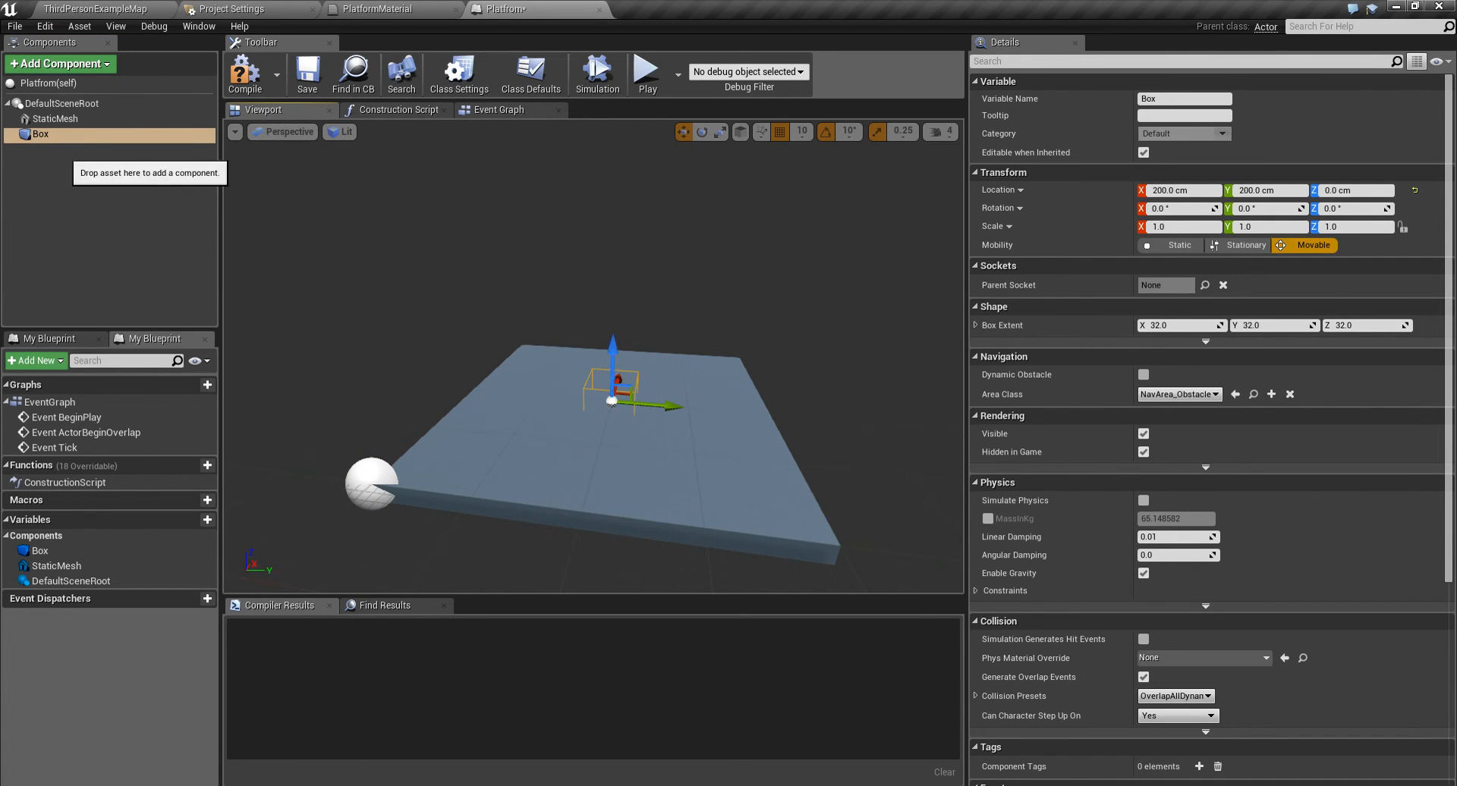
pyautogui.moveTo(46, 135); pyautogui.dragTo(75, 122)
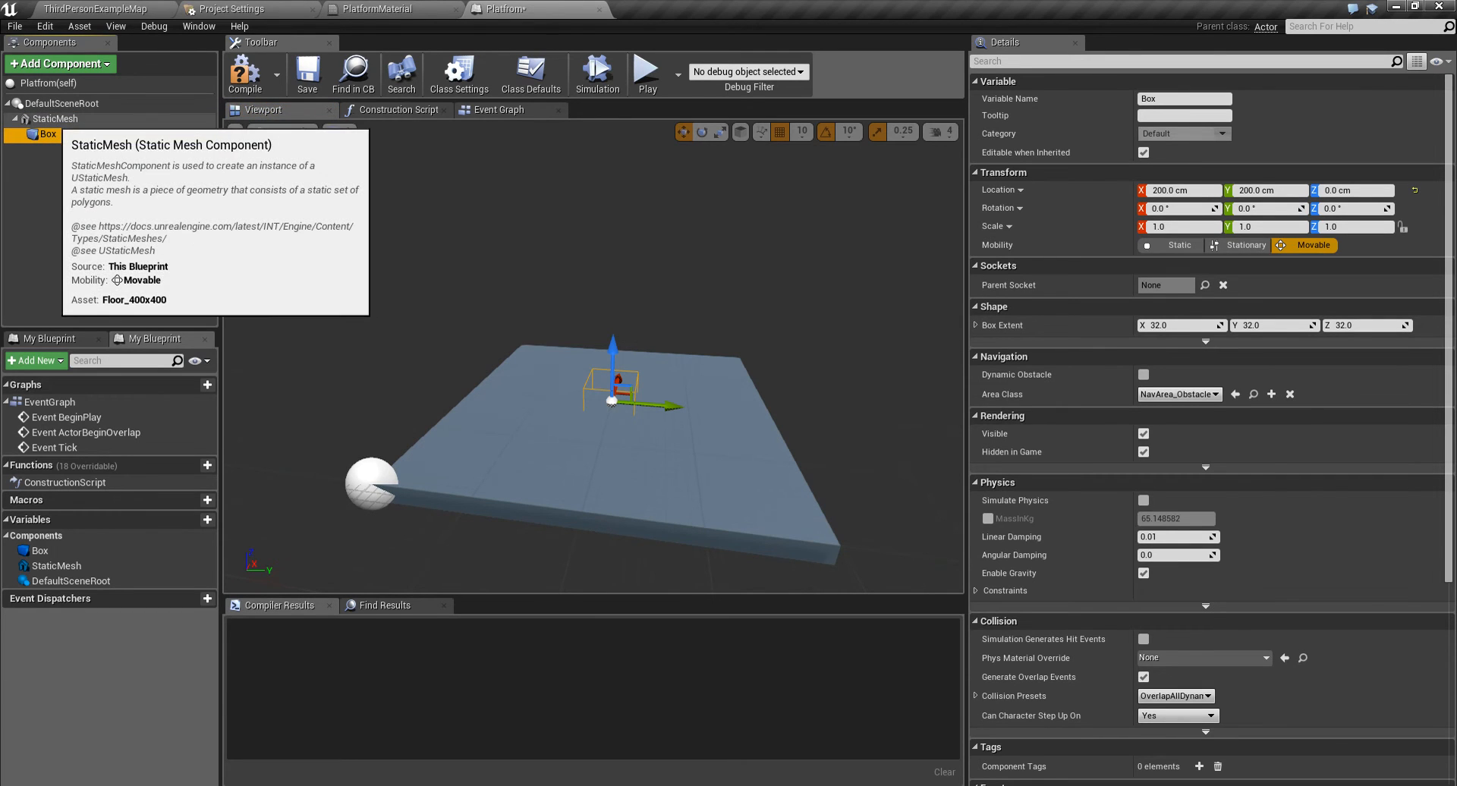
pyautogui.click(79, 119)
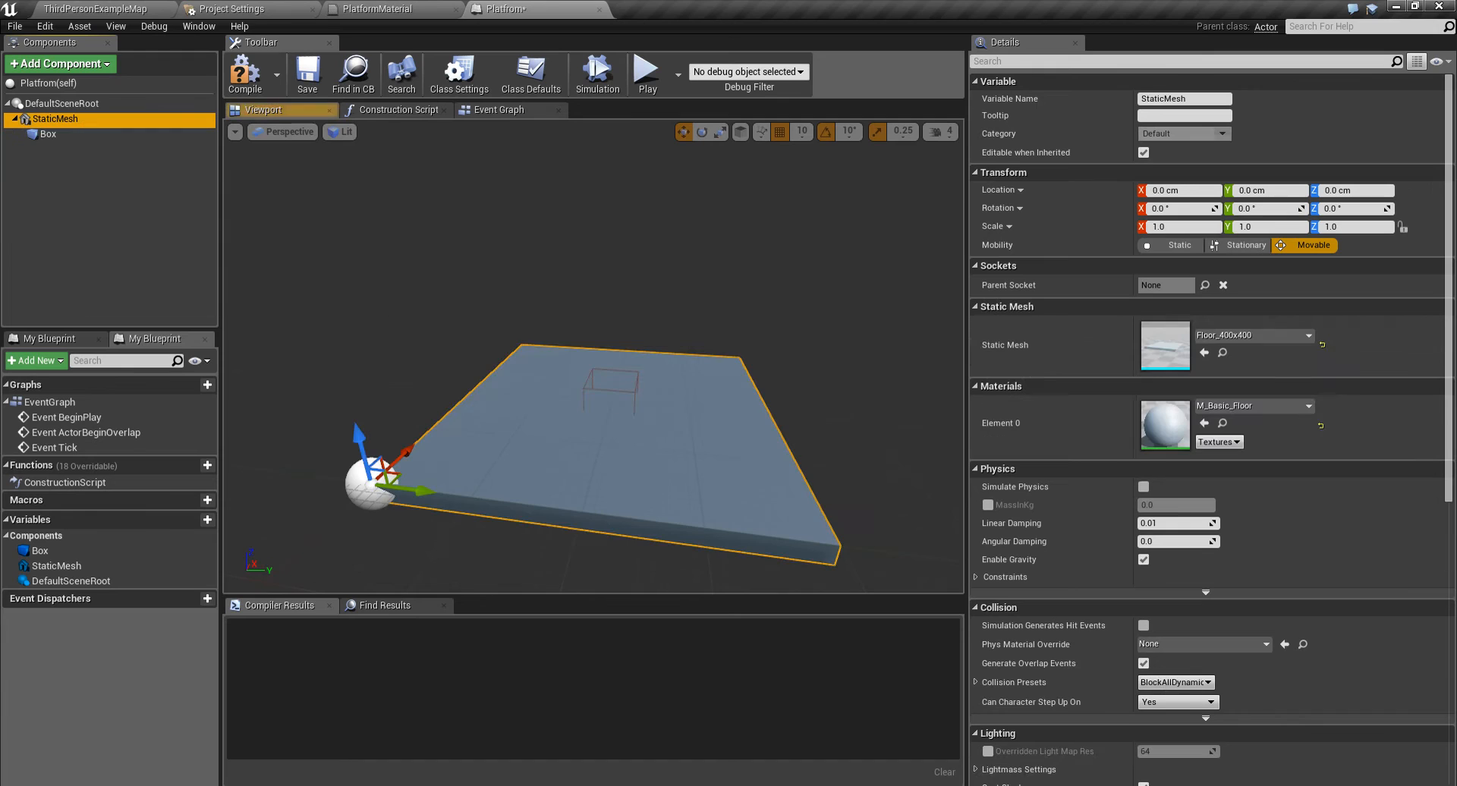
pyautogui.moveTo(416, 490); pyautogui.dragTo(544, 517)
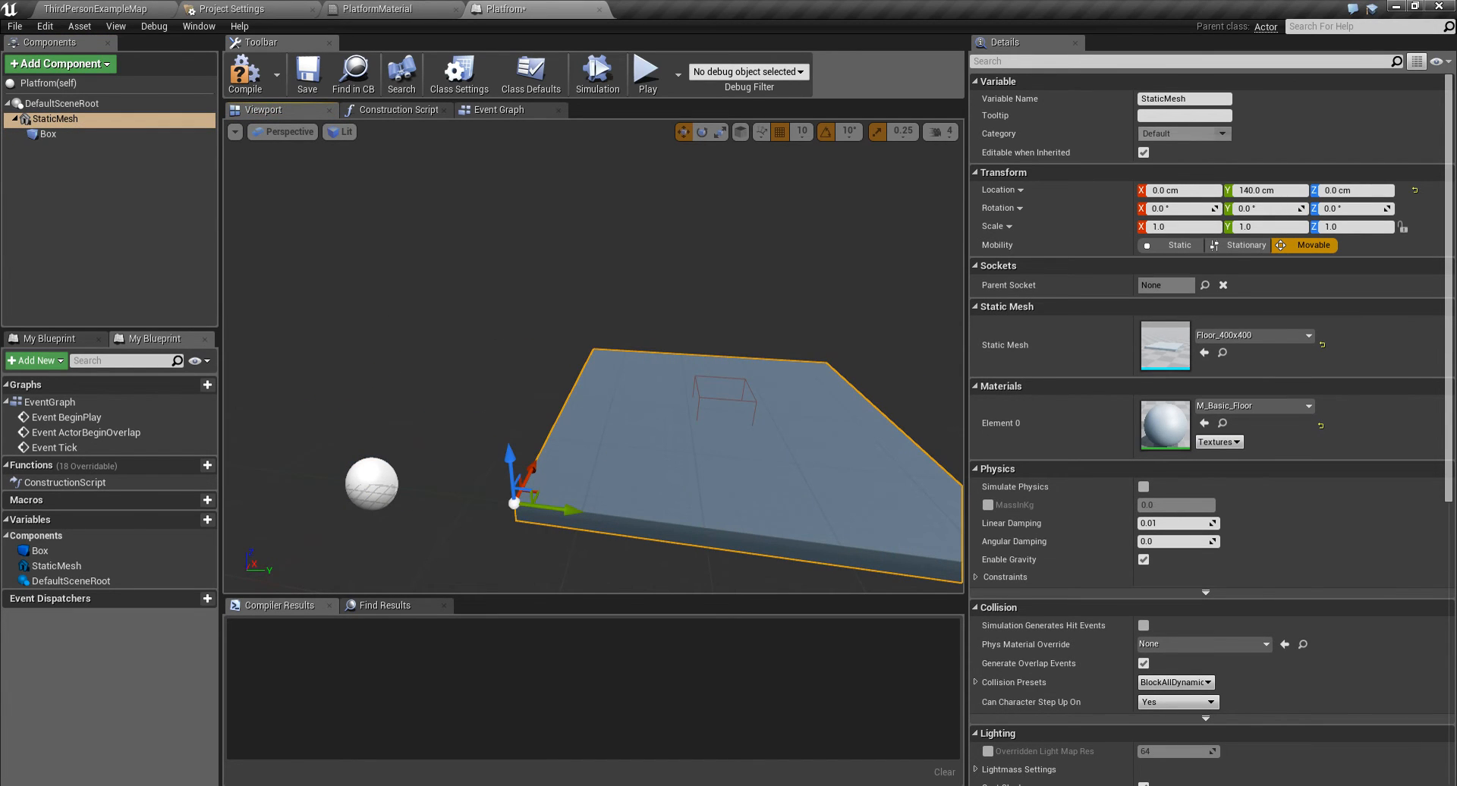
pyautogui.hotkey('ctrl', 'z')
# - Move the floor mesh so it is centred on the actor's origin
pyautogui.moveTo(545, 517); pyautogui.dragTo(463, 559, button='right')
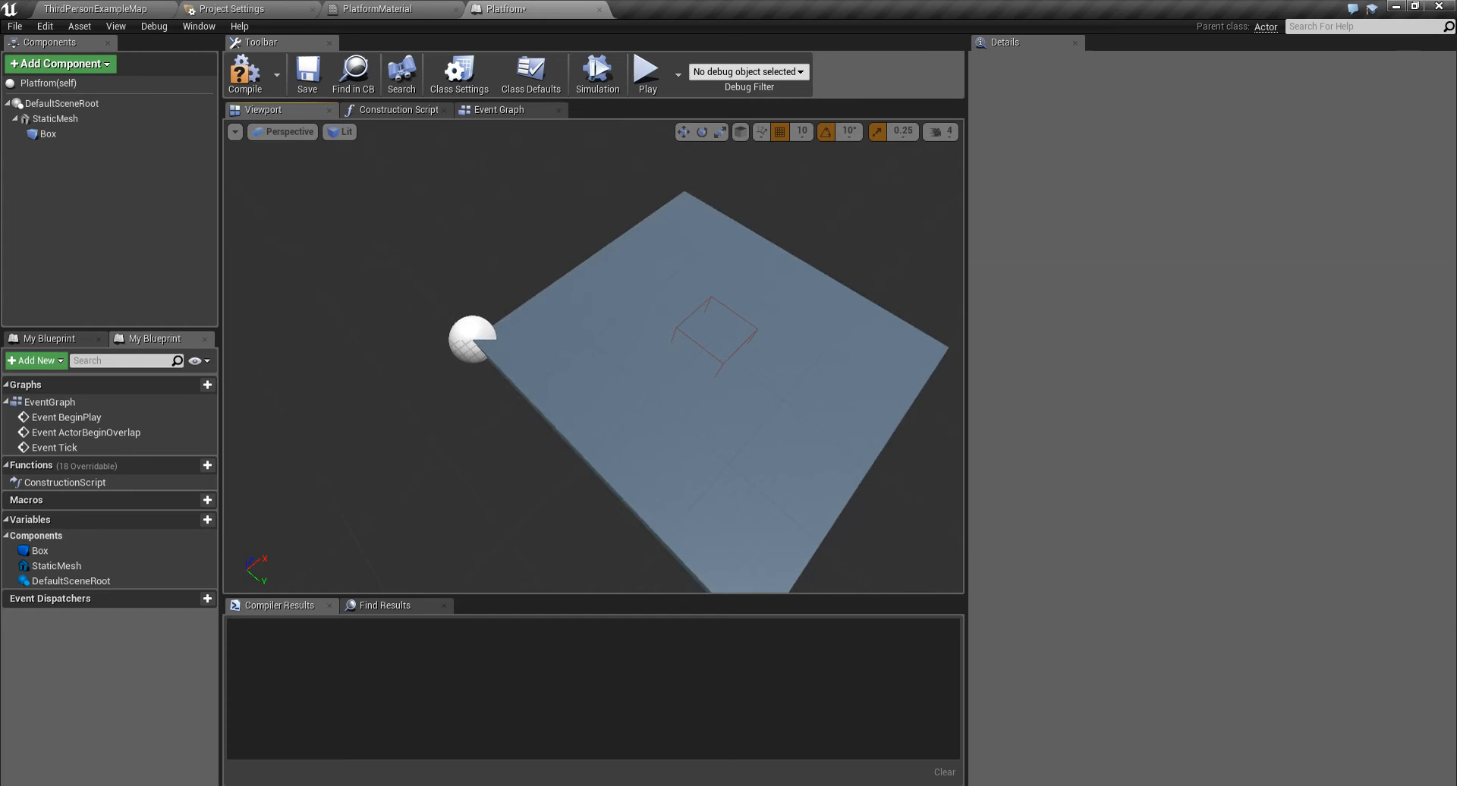
pyautogui.click(653, 440)
pyautogui.moveTo(506, 315); pyautogui.dragTo(376, 406)
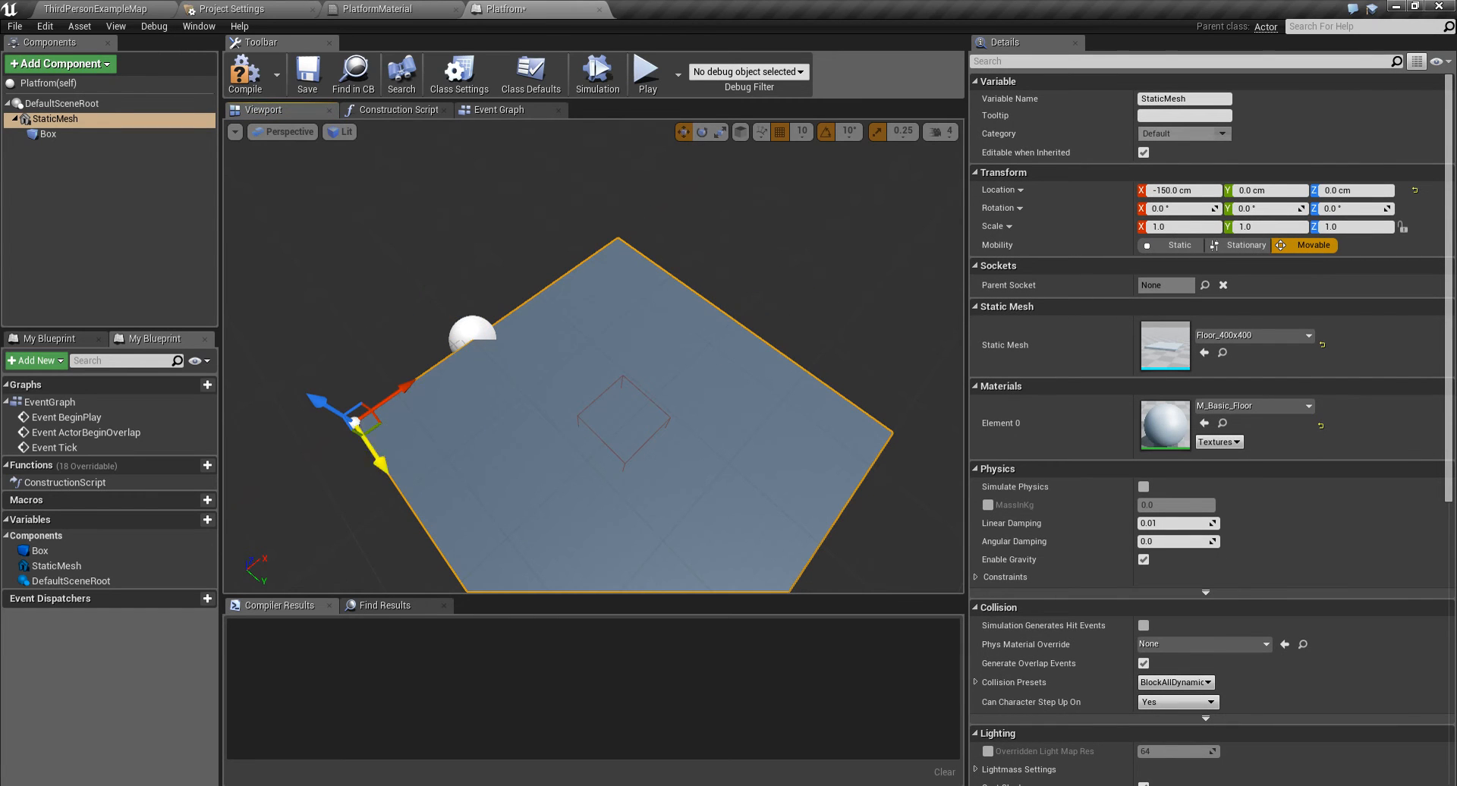
pyautogui.moveTo(376, 459); pyautogui.dragTo(259, 370)
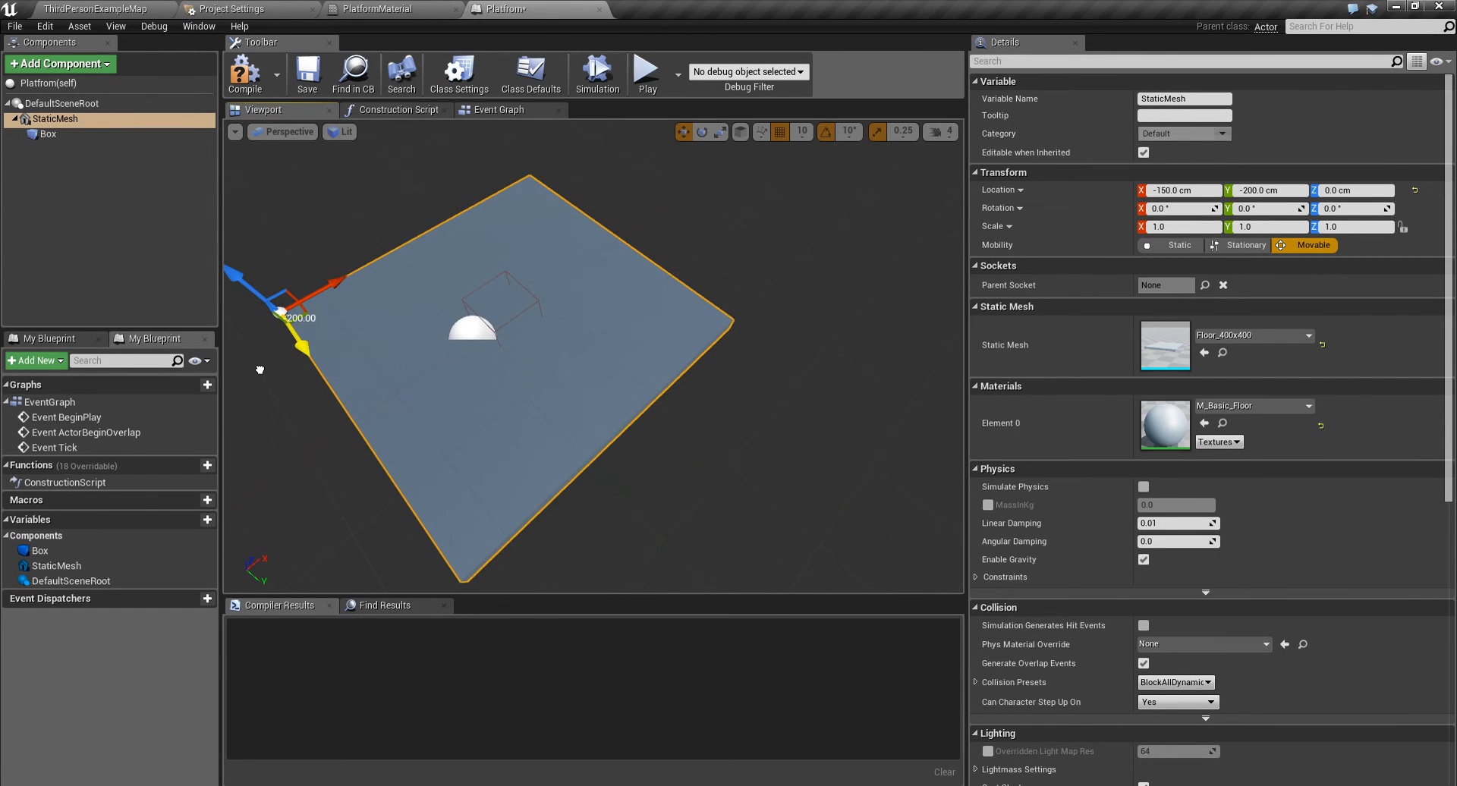
pyautogui.moveTo(326, 288); pyautogui.dragTo(287, 309)
pyautogui.moveTo(394, 372); pyautogui.dragTo(366, 386, button='right')
# - Raise the Box collision about 50 cm above the floor
pyautogui.click(87, 134)
pyautogui.moveTo(471, 327); pyautogui.dragTo(473, 297, button='right')
pyautogui.moveTo(577, 249); pyautogui.dragTo(574, 204)
pyautogui.scroll(-5, 576, 319)
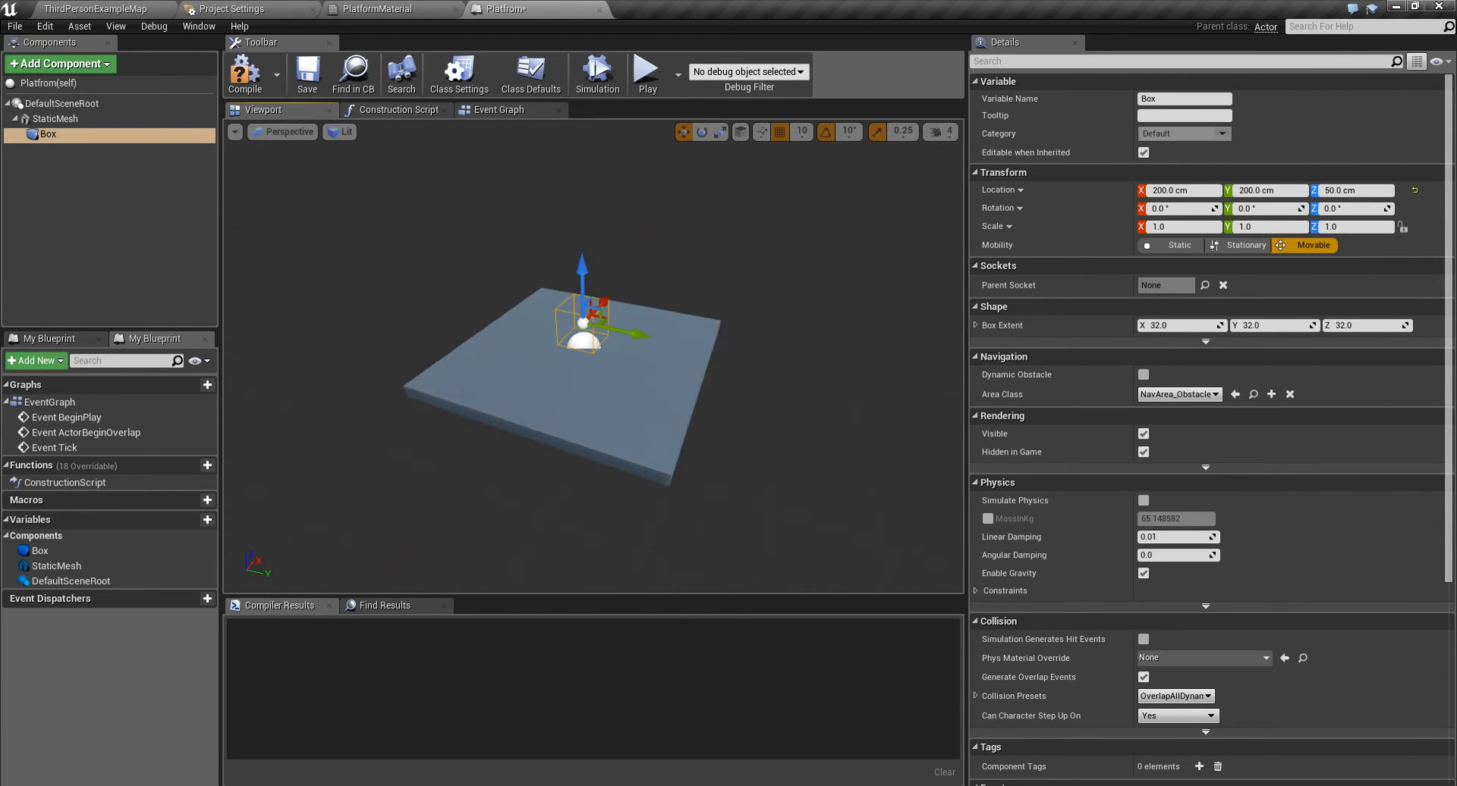
# - Scale the Box collision to about 5.03 by 5.03 by 4.24 and raise it to about 120 cm
pyautogui.moveTo(583, 281); pyautogui.dragTo(501, 353)
pyautogui.press('r')
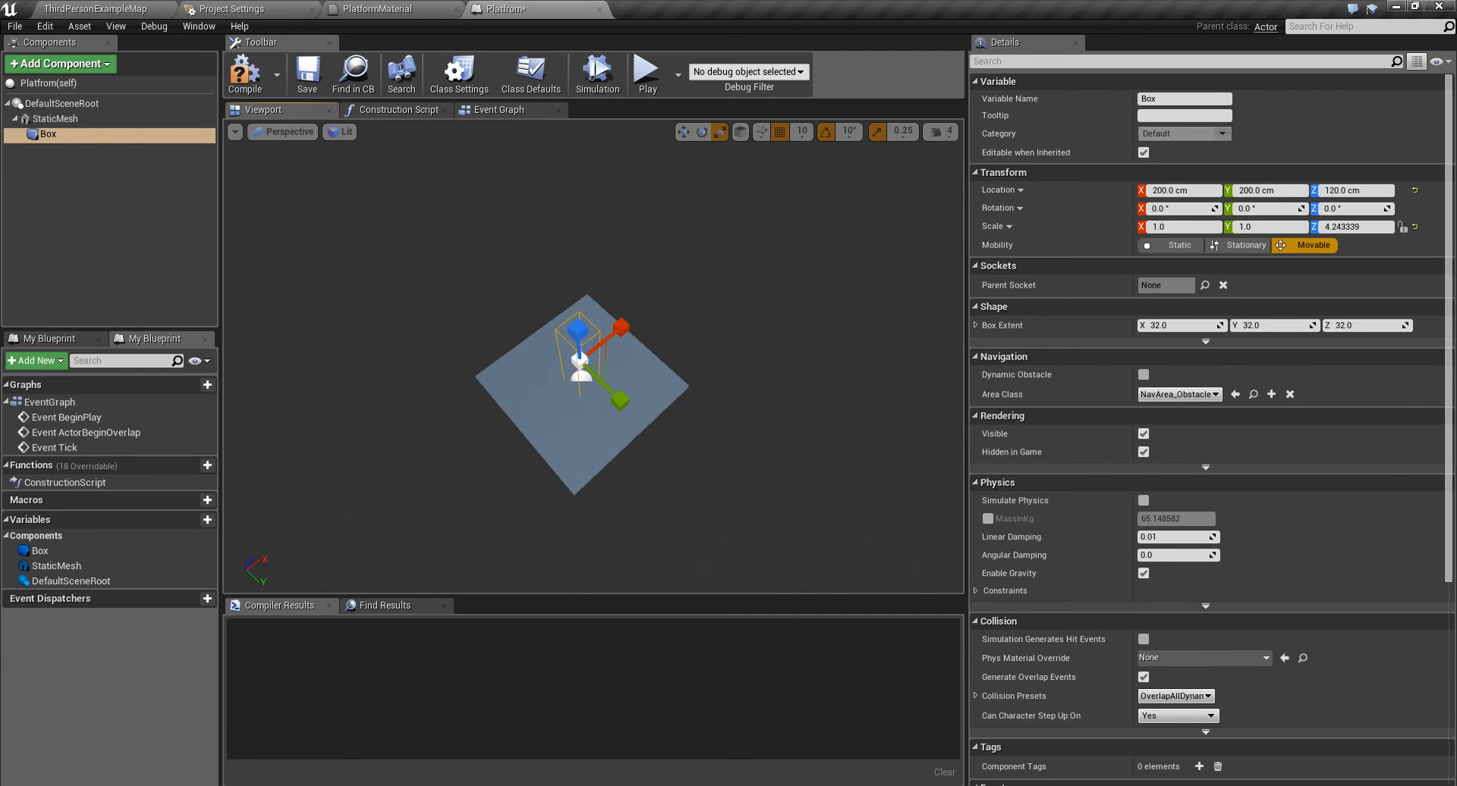
pyautogui.moveTo(596, 363); pyautogui.dragTo(633, 383)
pyautogui.press('w')
pyautogui.moveTo(607, 372); pyautogui.dragTo(576, 304, button='right')
# - In the Event Graph, add a Create Dynamic Material Instance node targeting the StaticMesh component
pyautogui.click(498, 109)
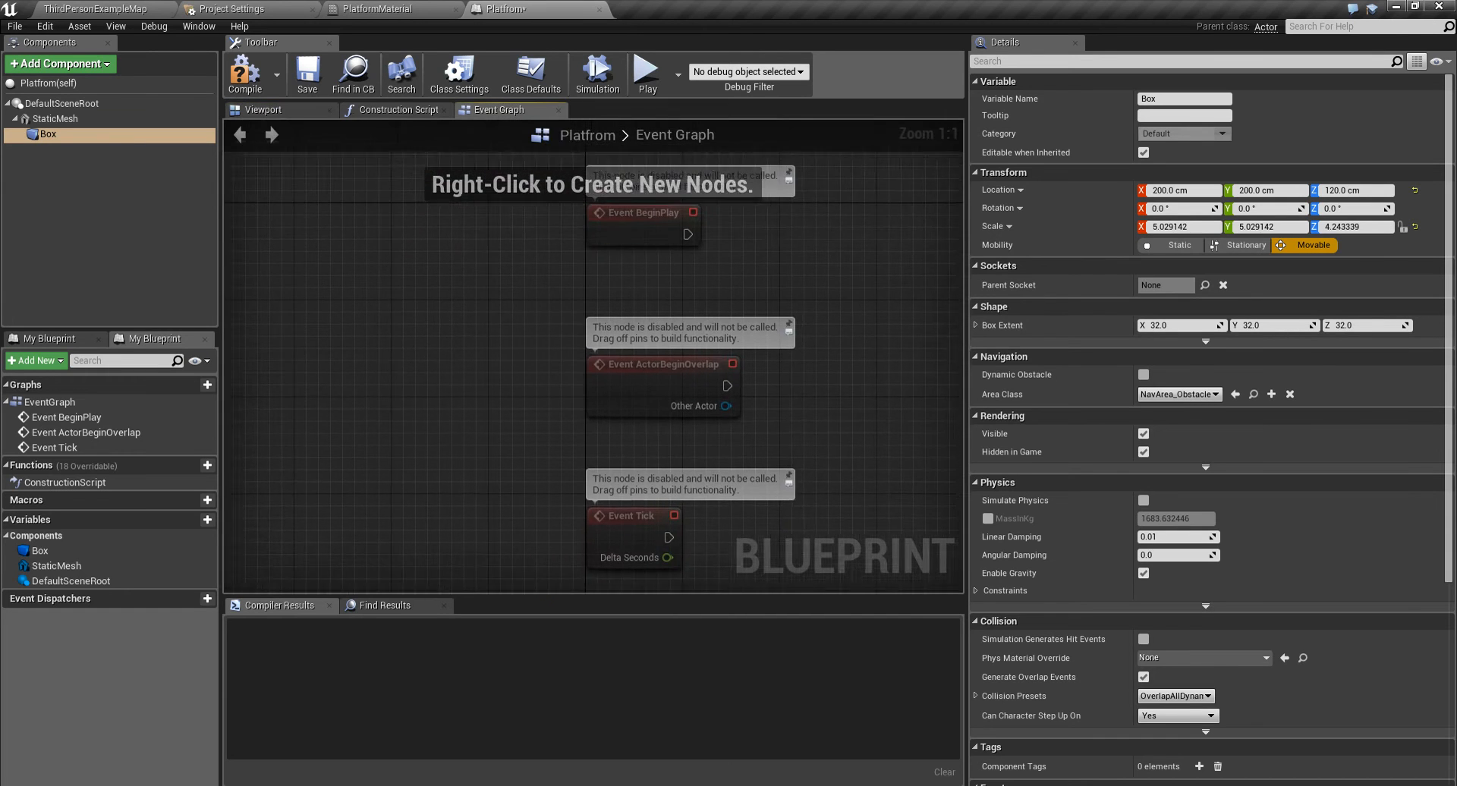
pyautogui.moveTo(527, 256); pyautogui.dragTo(380, 293, button='right')
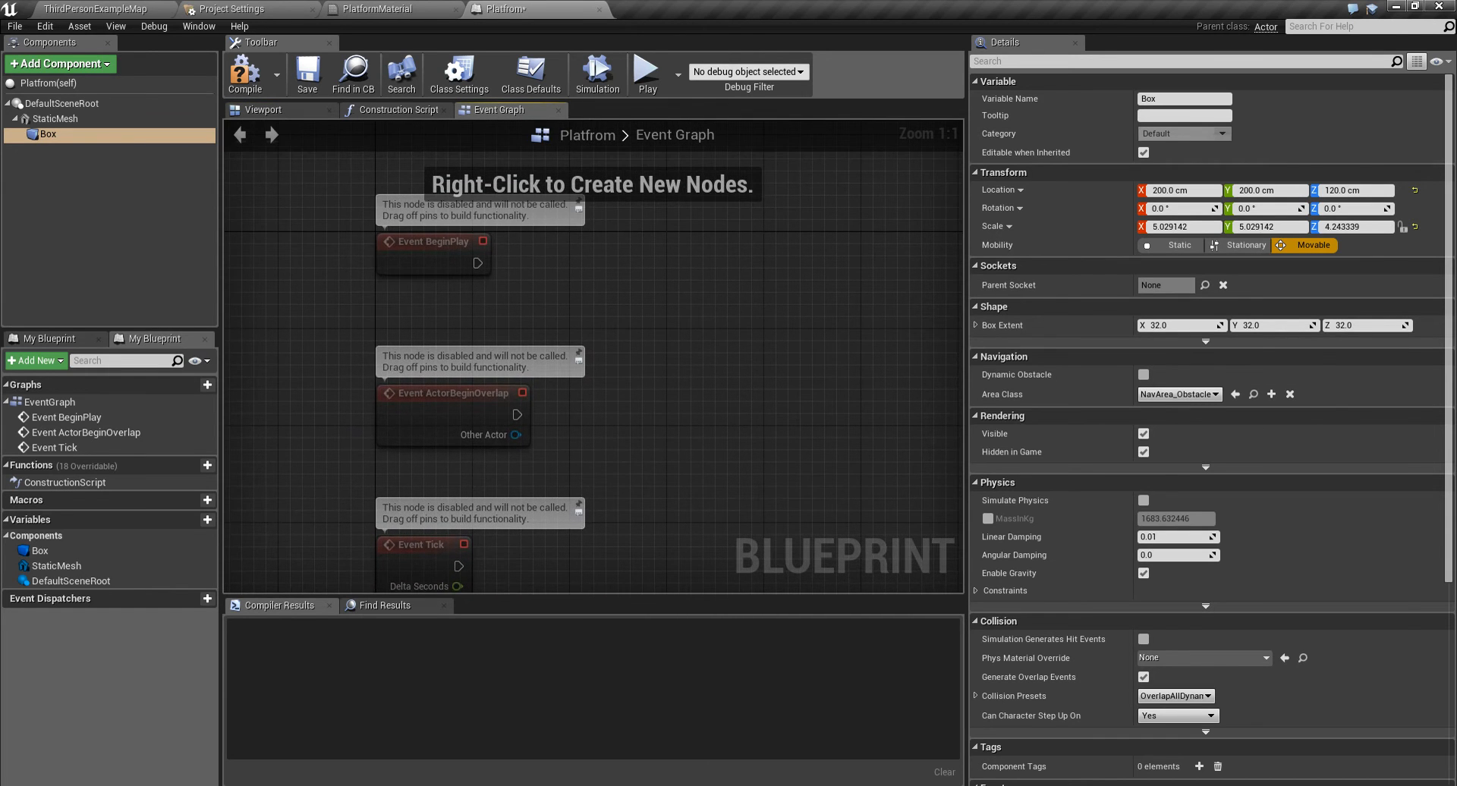
pyautogui.moveTo(570, 304); pyautogui.dragTo(503, 353, button='right')
pyautogui.moveTo(396, 312); pyautogui.dragTo(396, 202)
pyautogui.moveTo(480, 233); pyautogui.dragTo(480, 288, button='right')
pyautogui.moveTo(55, 119); pyautogui.dragTo(502, 273)
pyautogui.write('c')
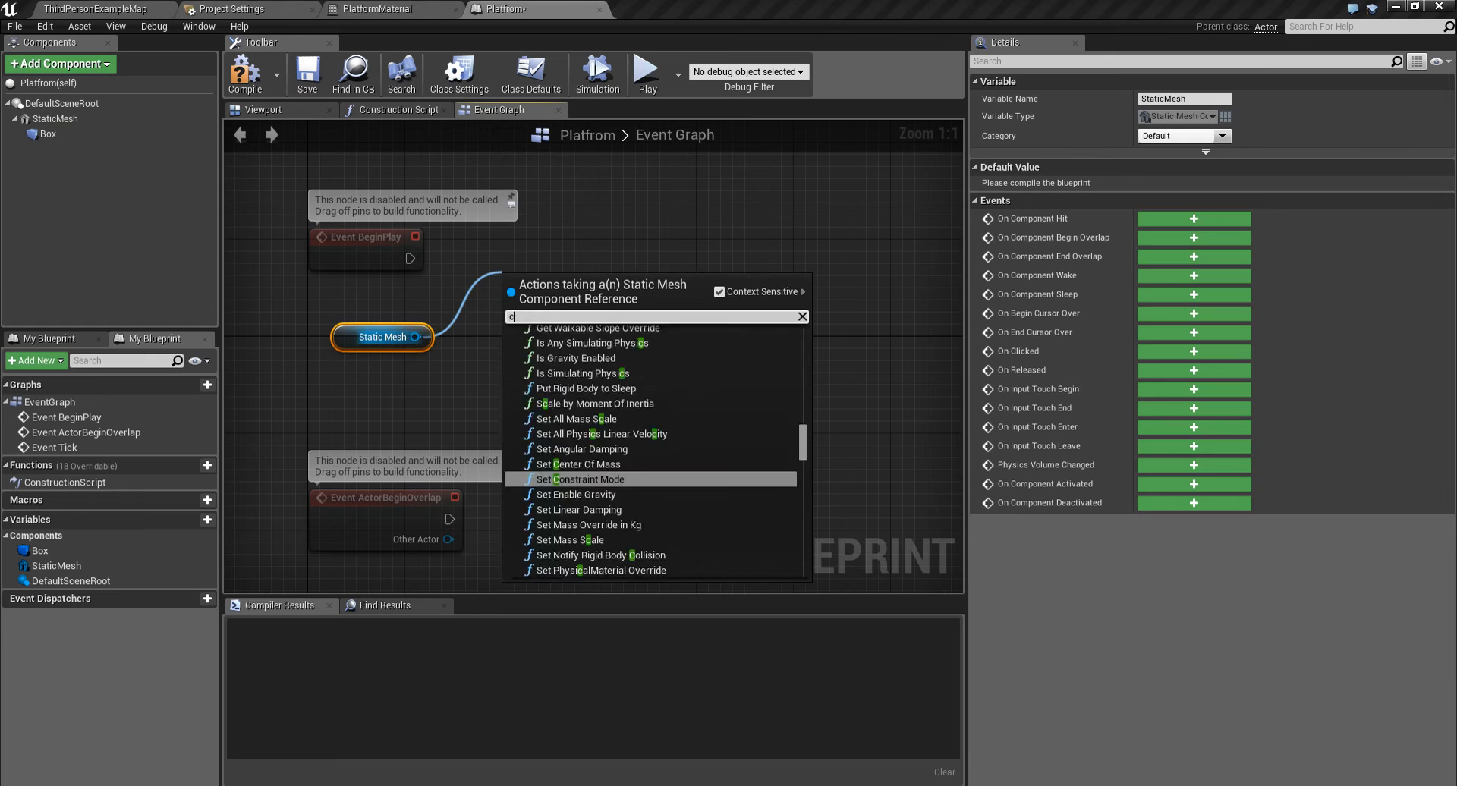
pyautogui.write('reate dyna')
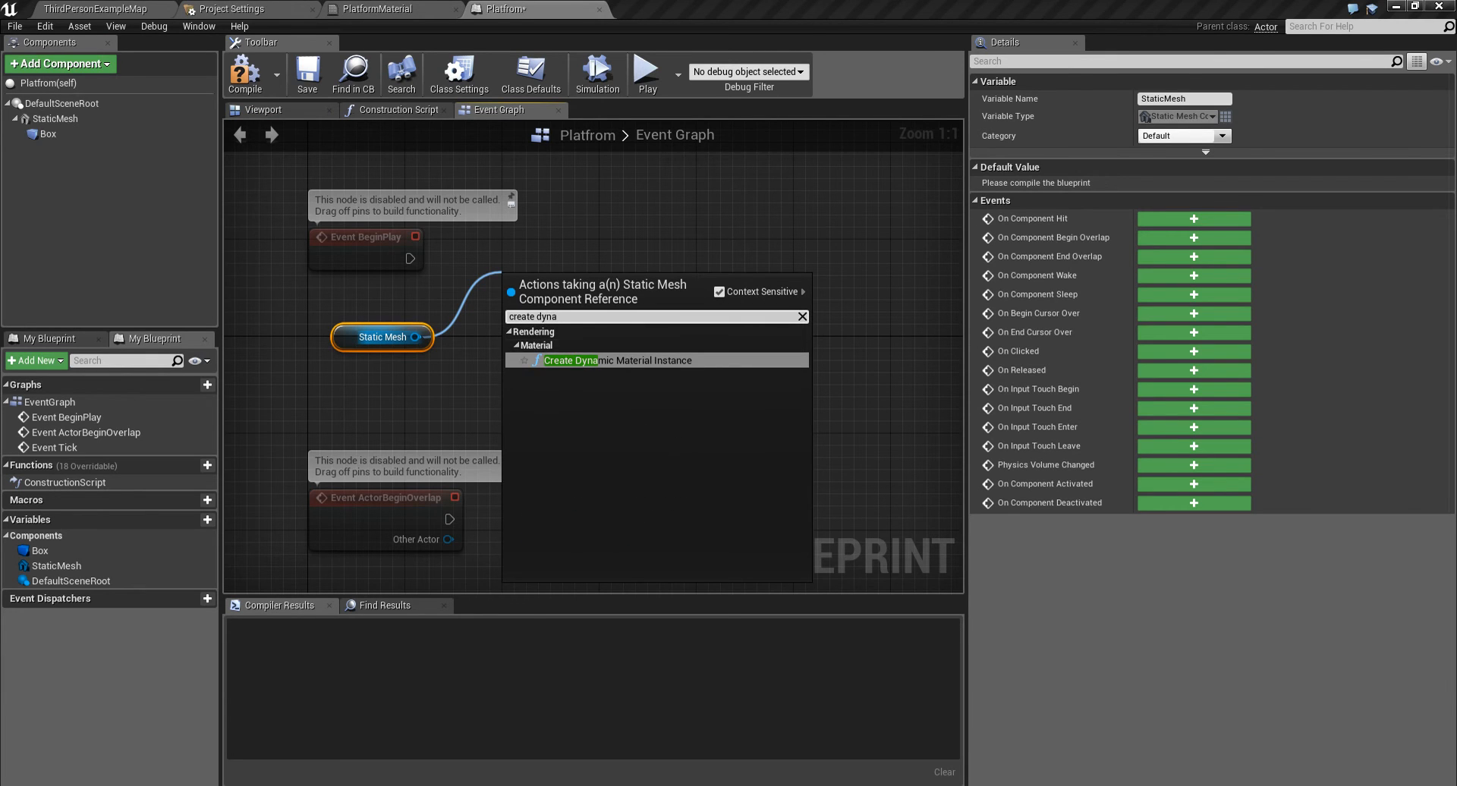
pyautogui.press('Return')
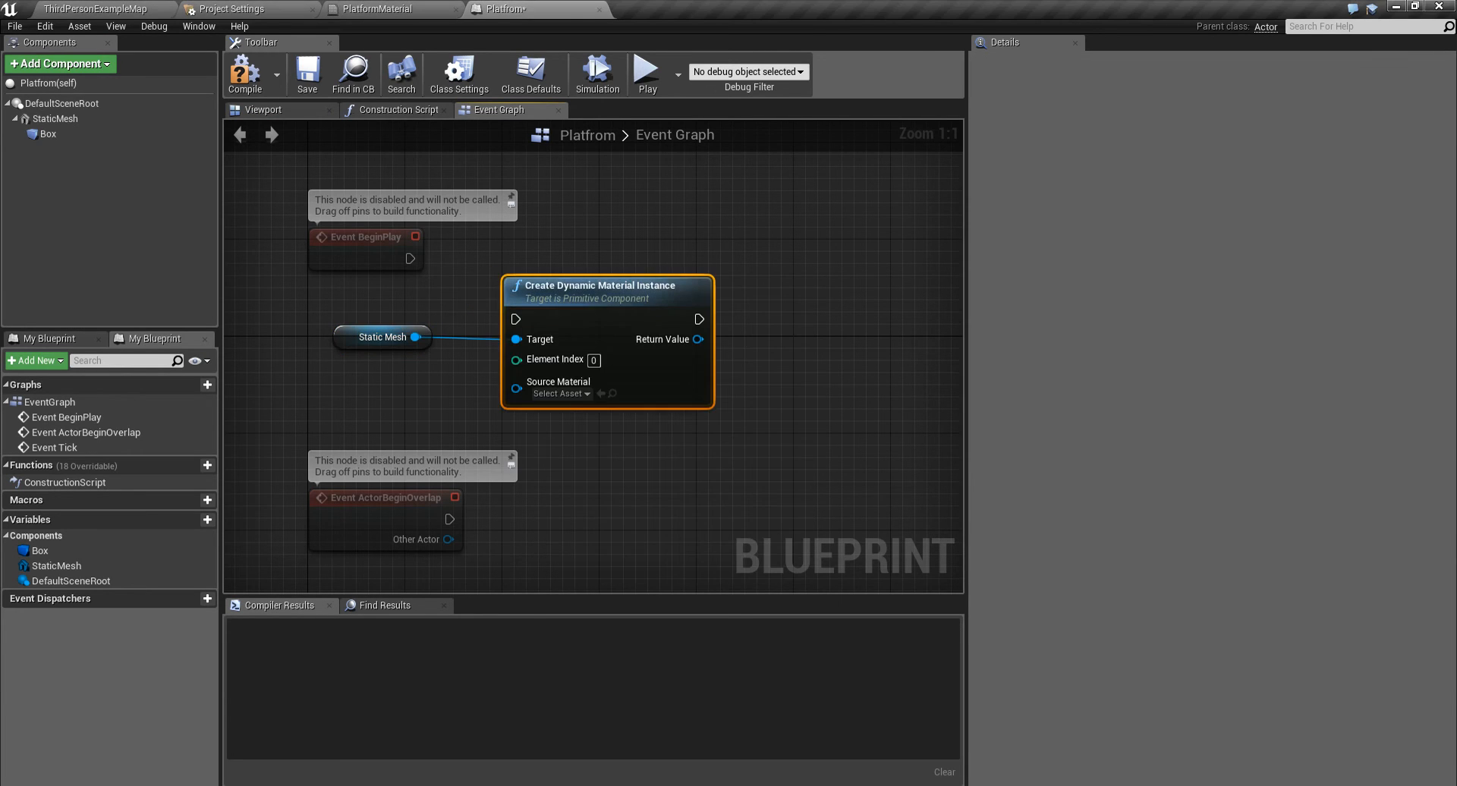
# - Connect Event BeginPlay to the node and set its Source Material to PlatformMaterial
pyautogui.moveTo(503, 258); pyautogui.dragTo(409, 259)
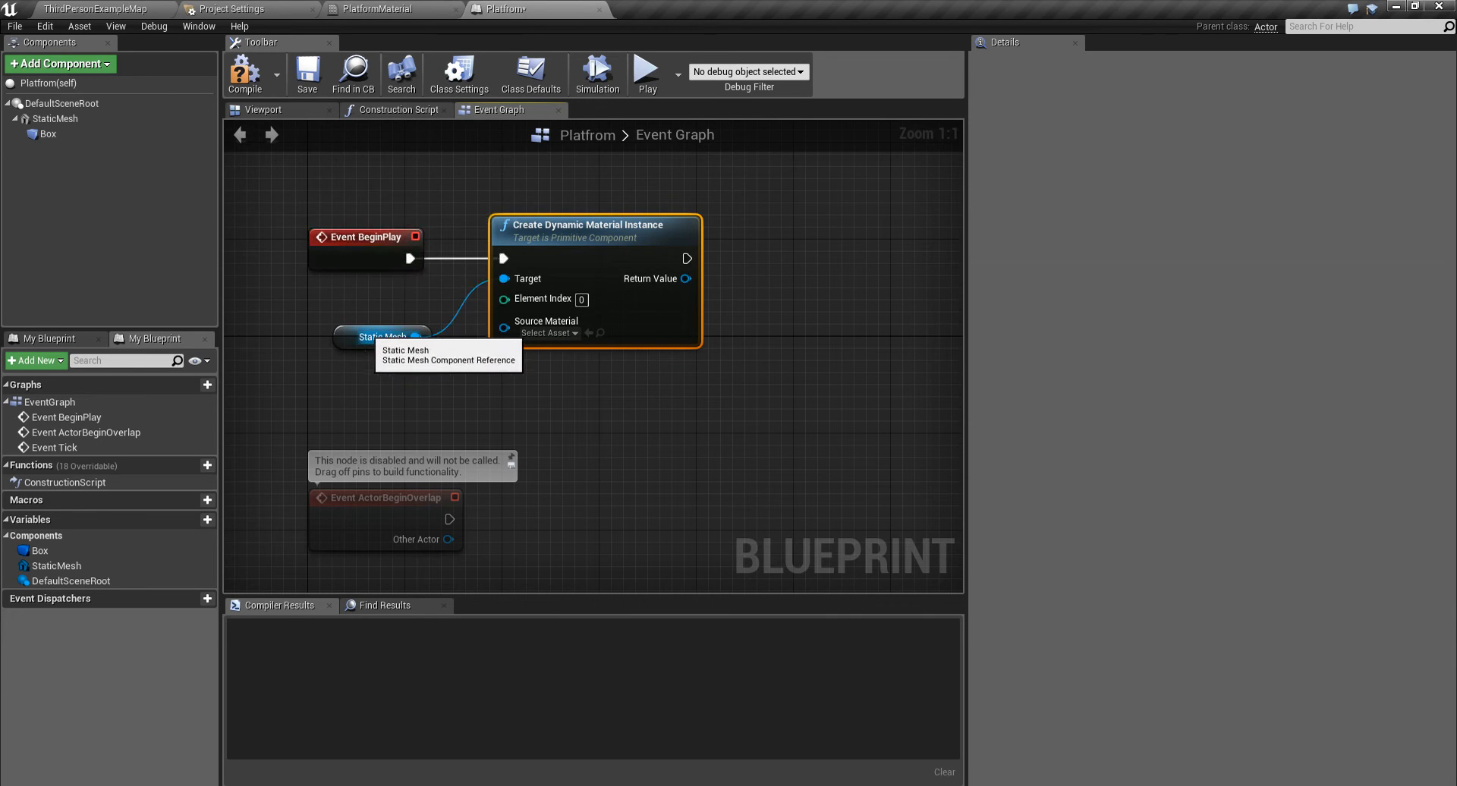
pyautogui.moveTo(380, 336); pyautogui.dragTo(379, 313)
pyautogui.click(548, 332)
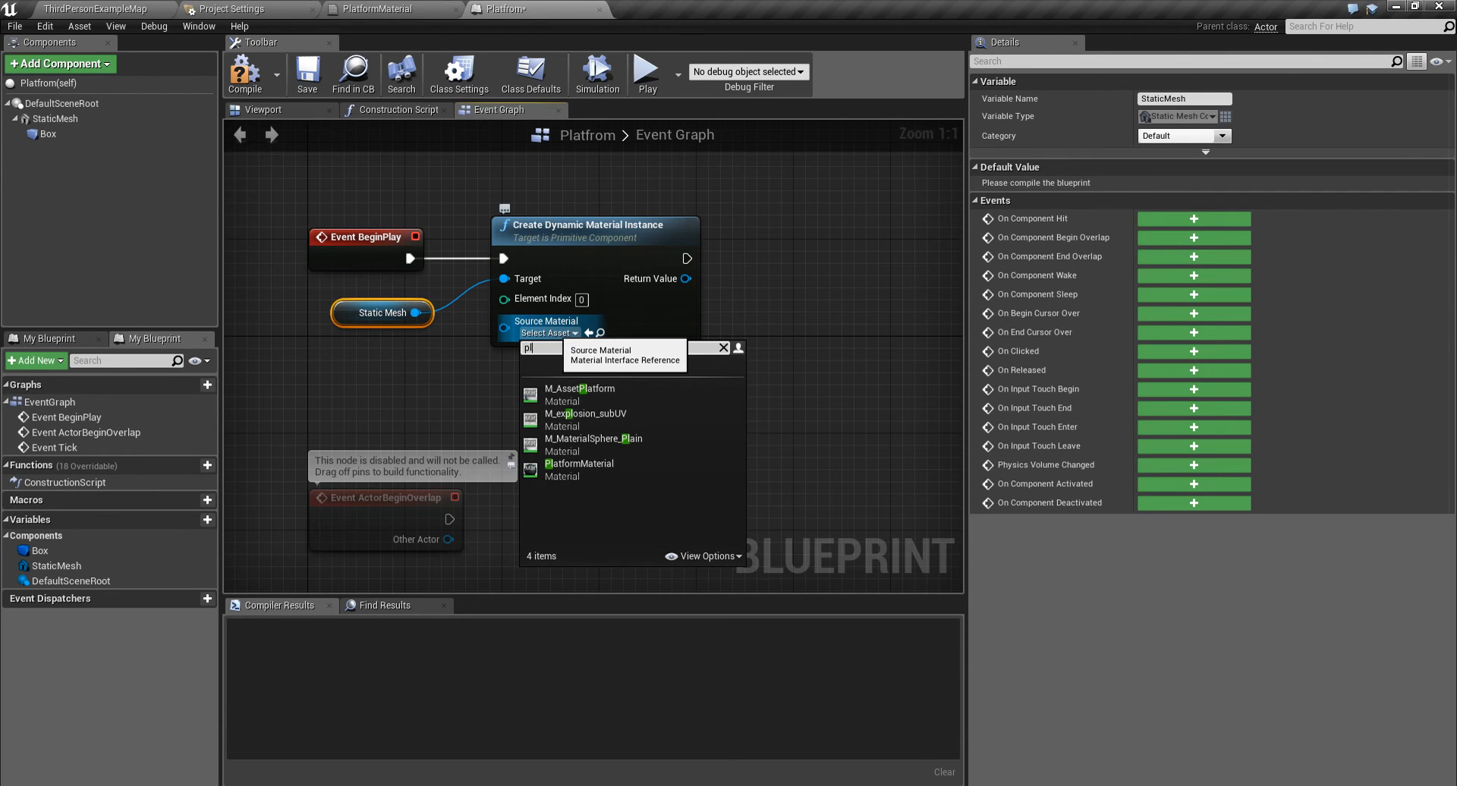
pyautogui.click(579, 464)
# - Promote the node's Return Value to a new variable named dynamicMaterial and tidy the SET node beside it
pyautogui.moveTo(596, 384); pyautogui.dragTo(494, 406, button='right')
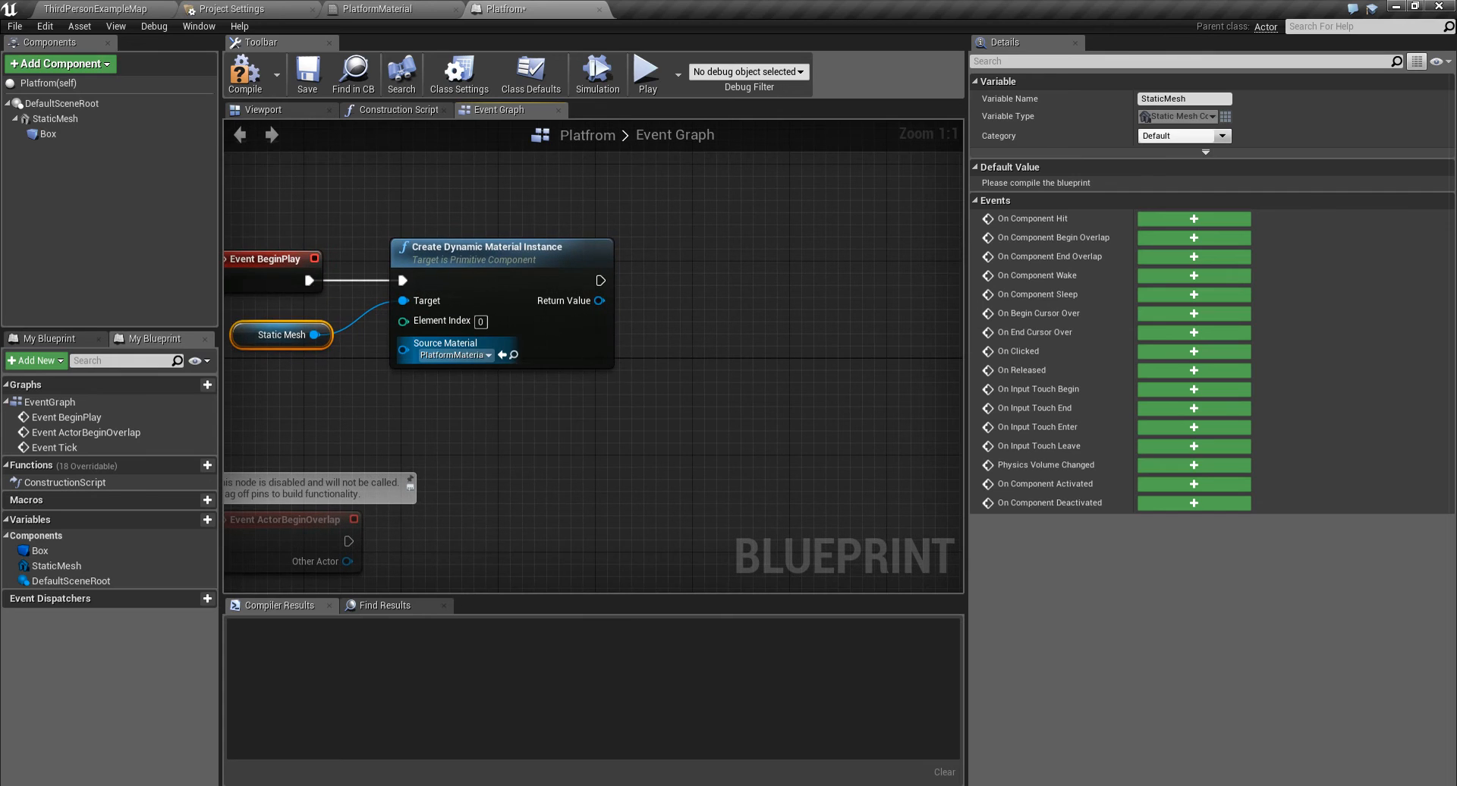
pyautogui.moveTo(448, 355); pyautogui.dragTo(322, 352, button='right')
pyautogui.moveTo(472, 298); pyautogui.dragTo(579, 267)
pyautogui.click(645, 331)
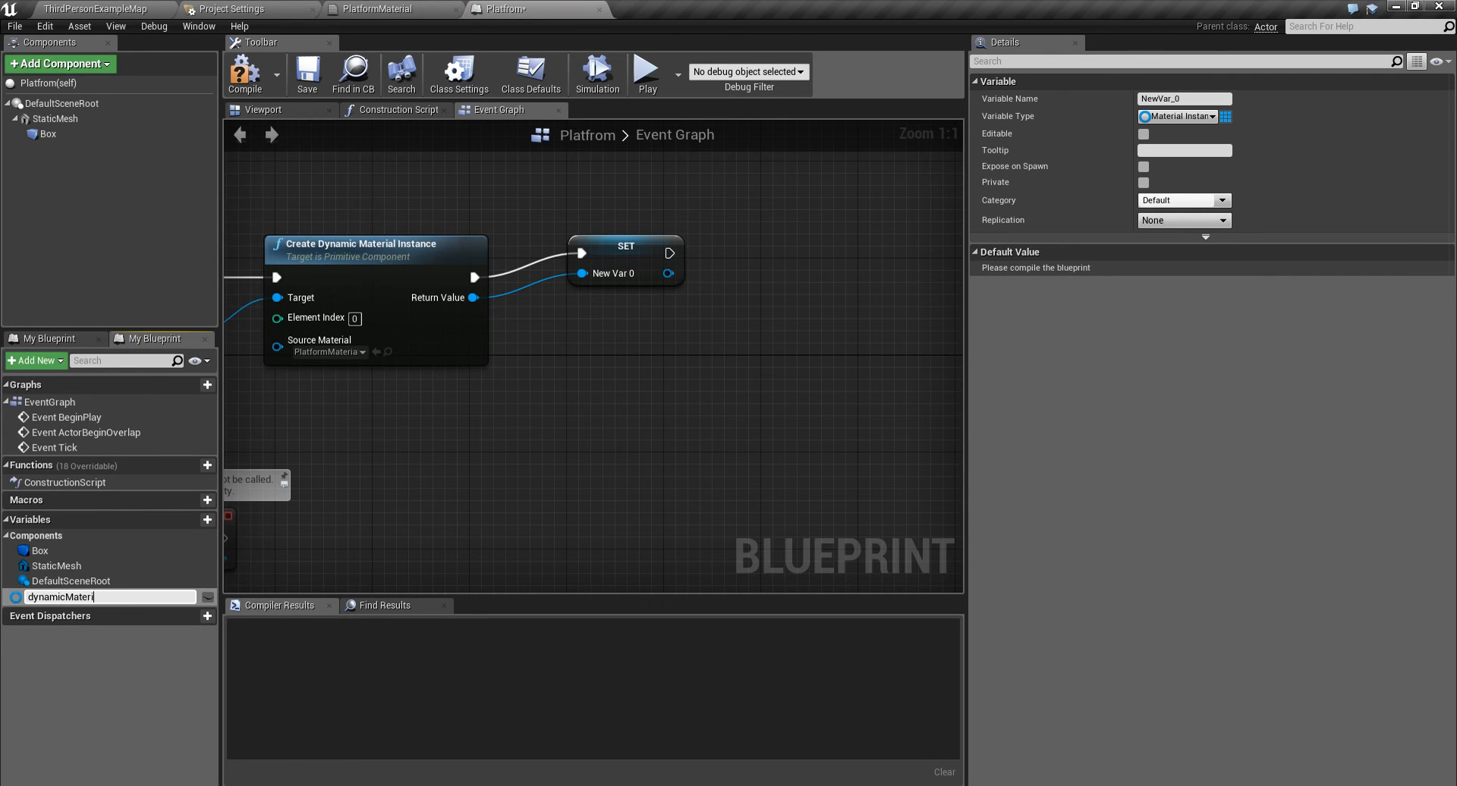
pyautogui.press('Return')
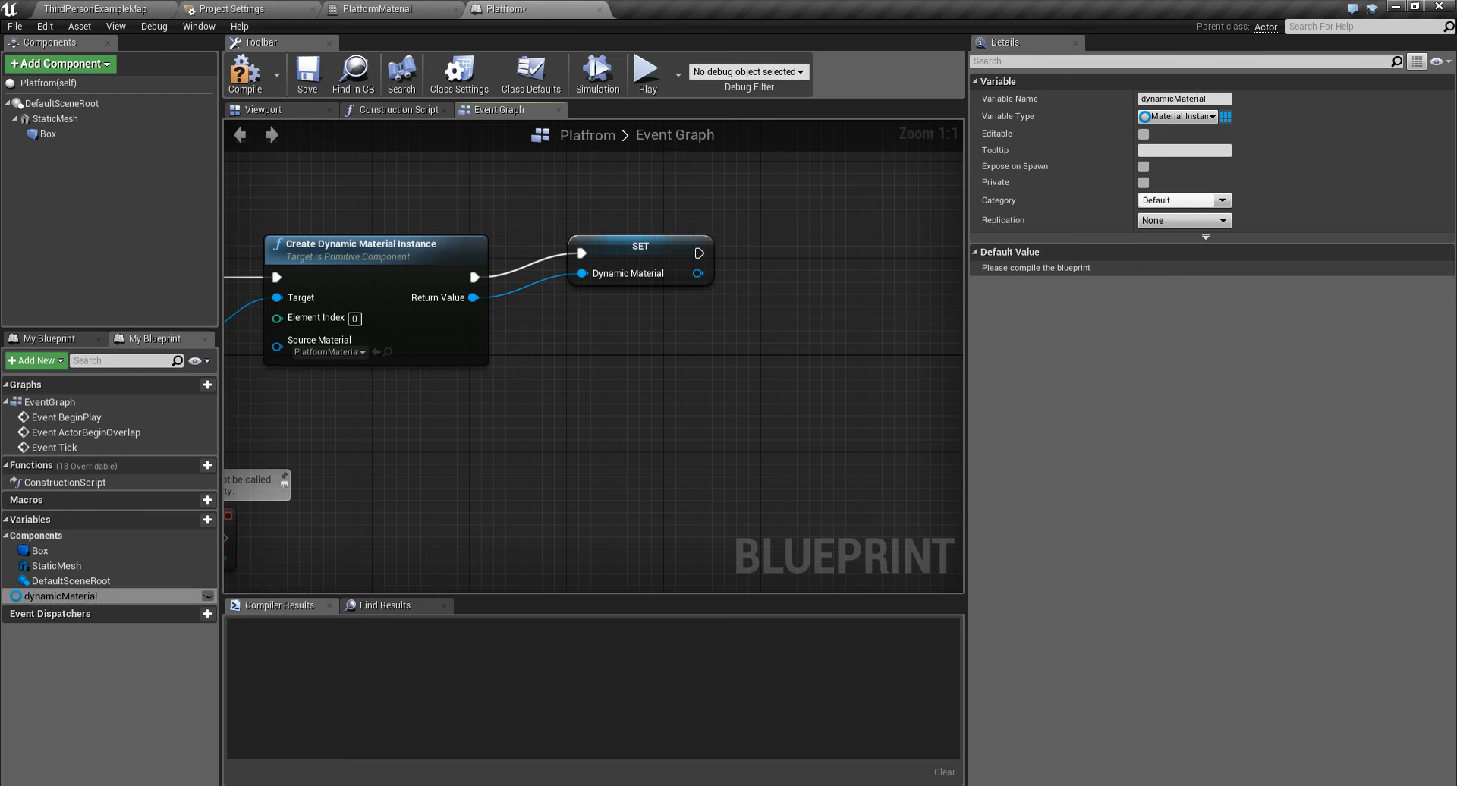
pyautogui.moveTo(643, 255); pyautogui.dragTo(582, 279)
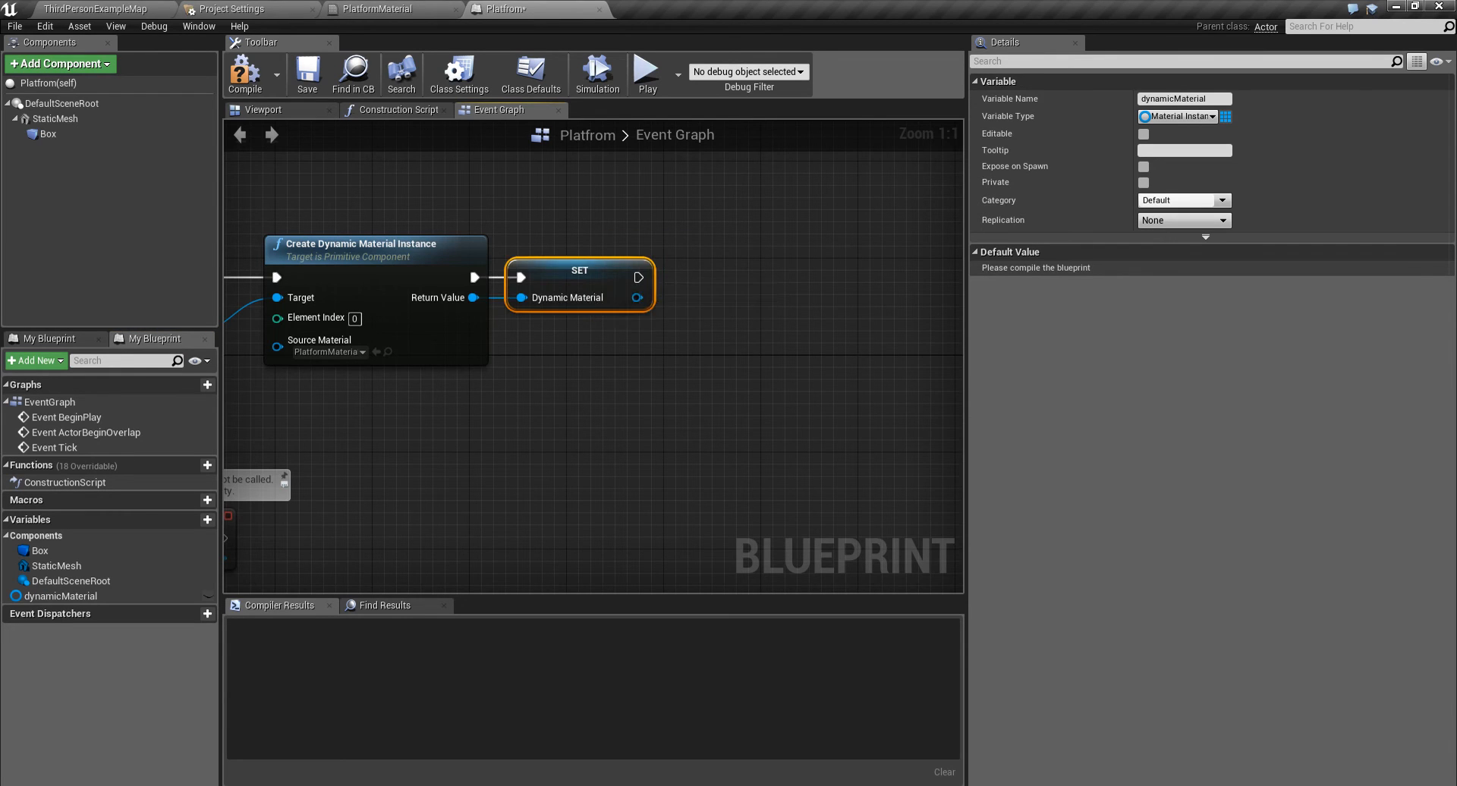
pyautogui.moveTo(577, 341); pyautogui.dragTo(726, 295, button='right')
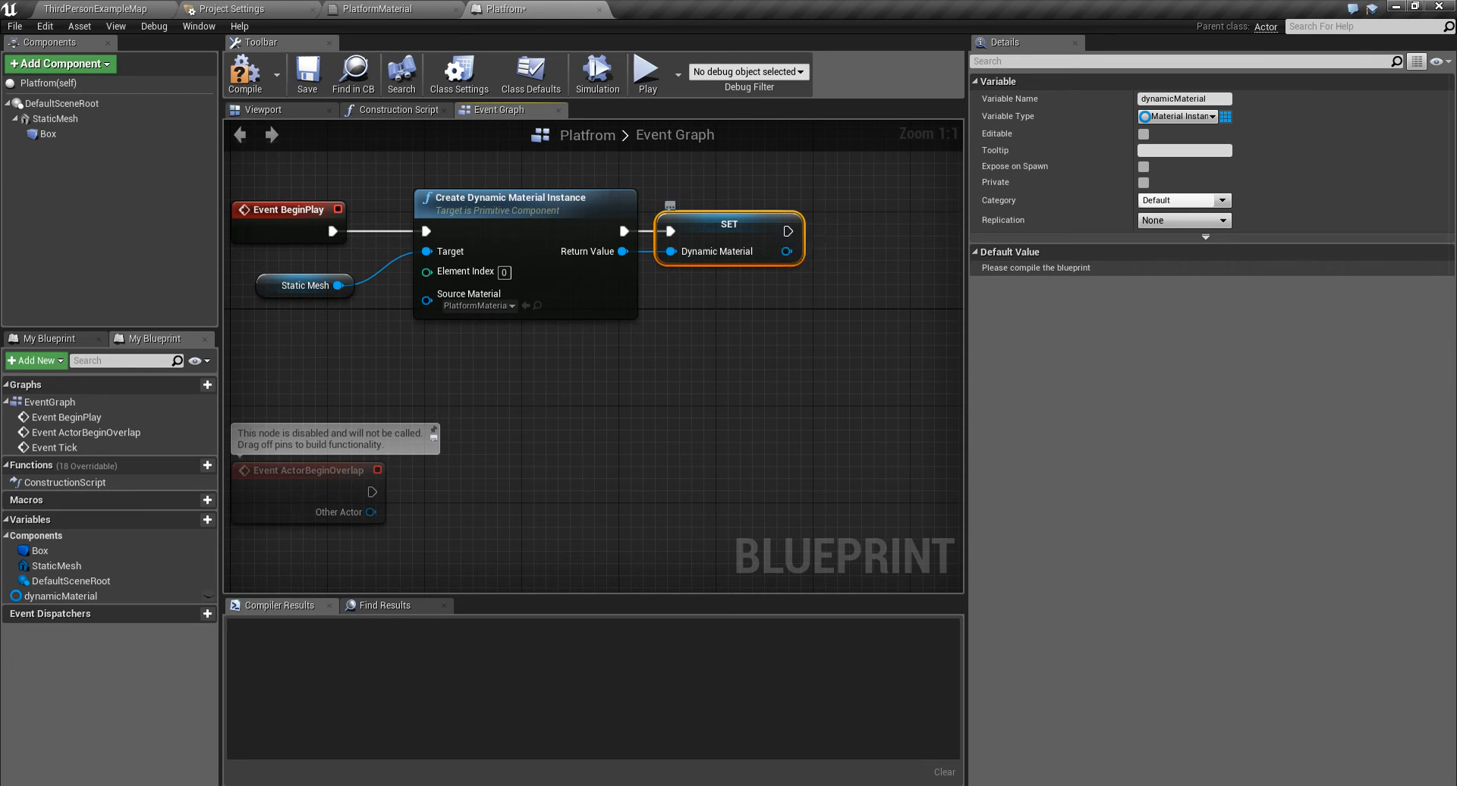
# - Check the Birghtness parameter name in PlatformMaterial and delete the unused Event Tick node from the Platfrom Event Graph
pyautogui.moveTo(733, 304); pyautogui.dragTo(769, 225, button='right')
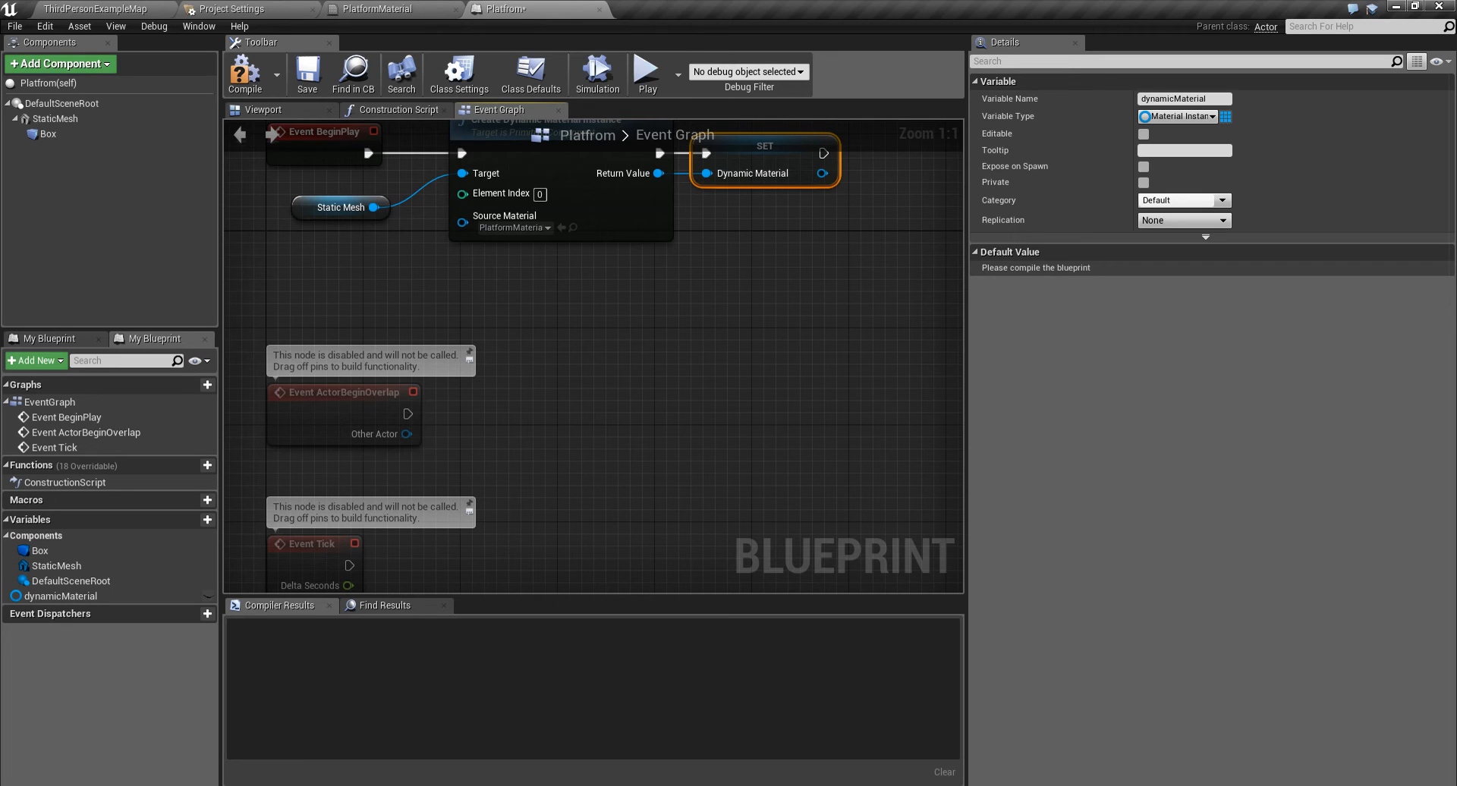
pyautogui.click(391, 9)
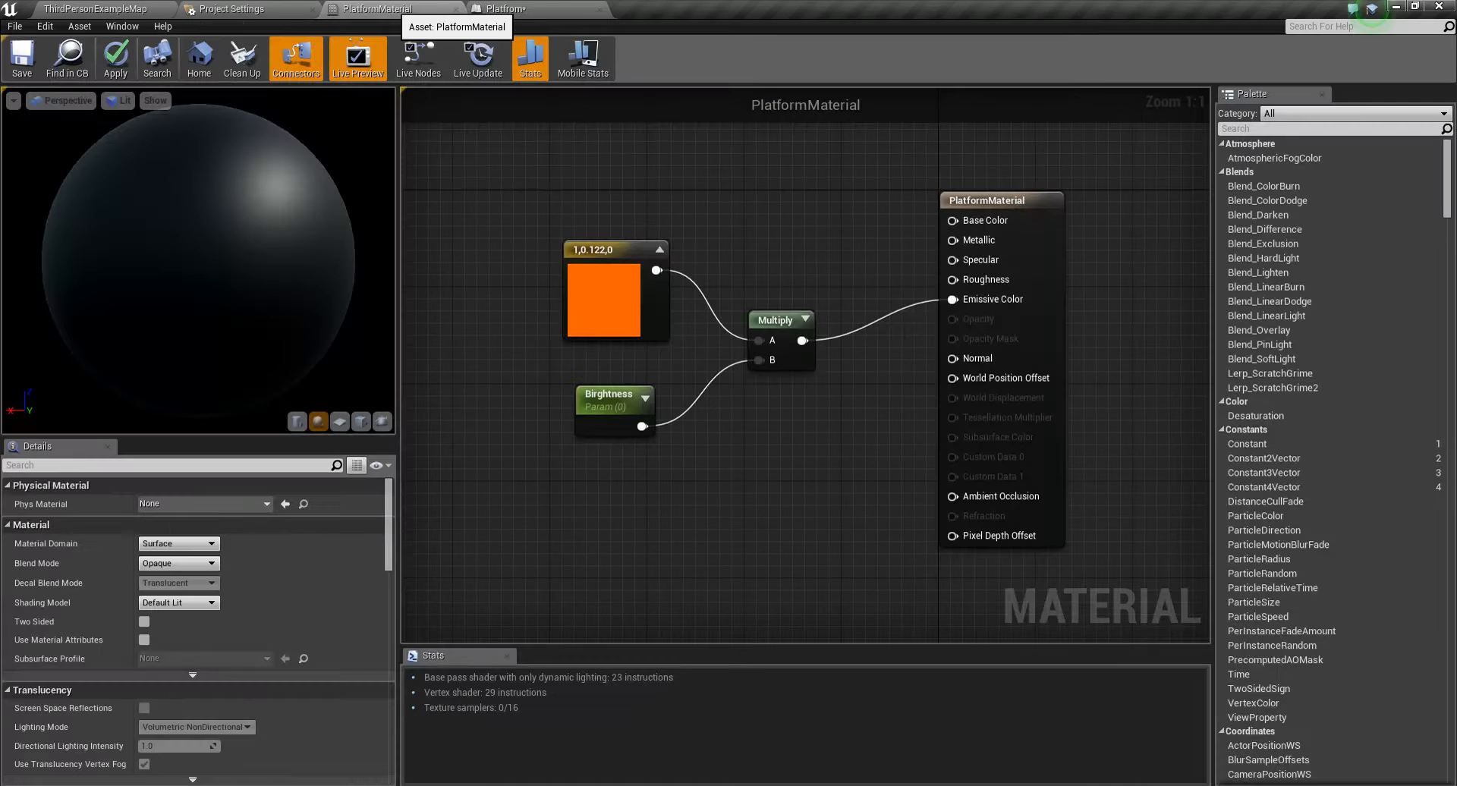
pyautogui.click(611, 396)
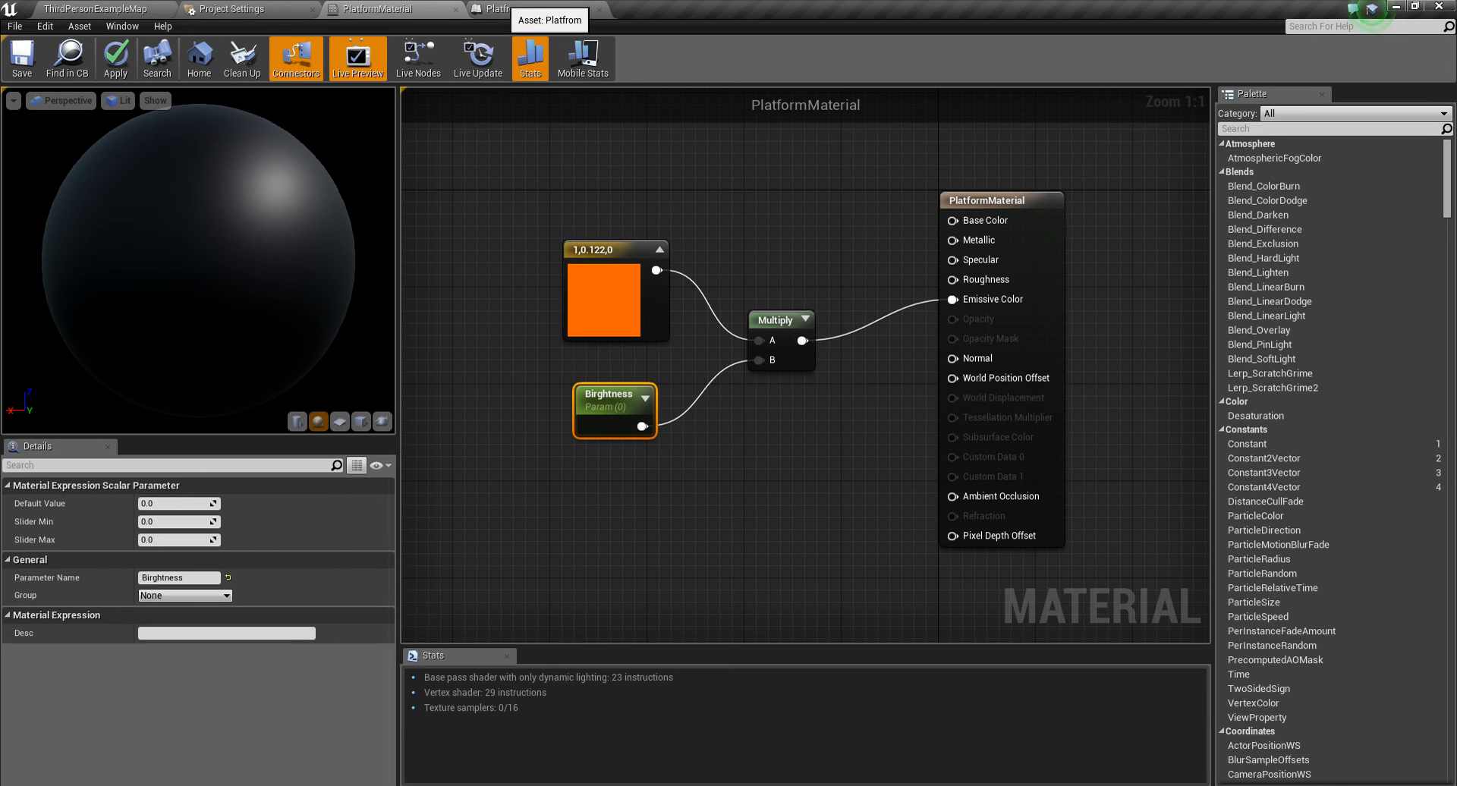
pyautogui.click(497, 10)
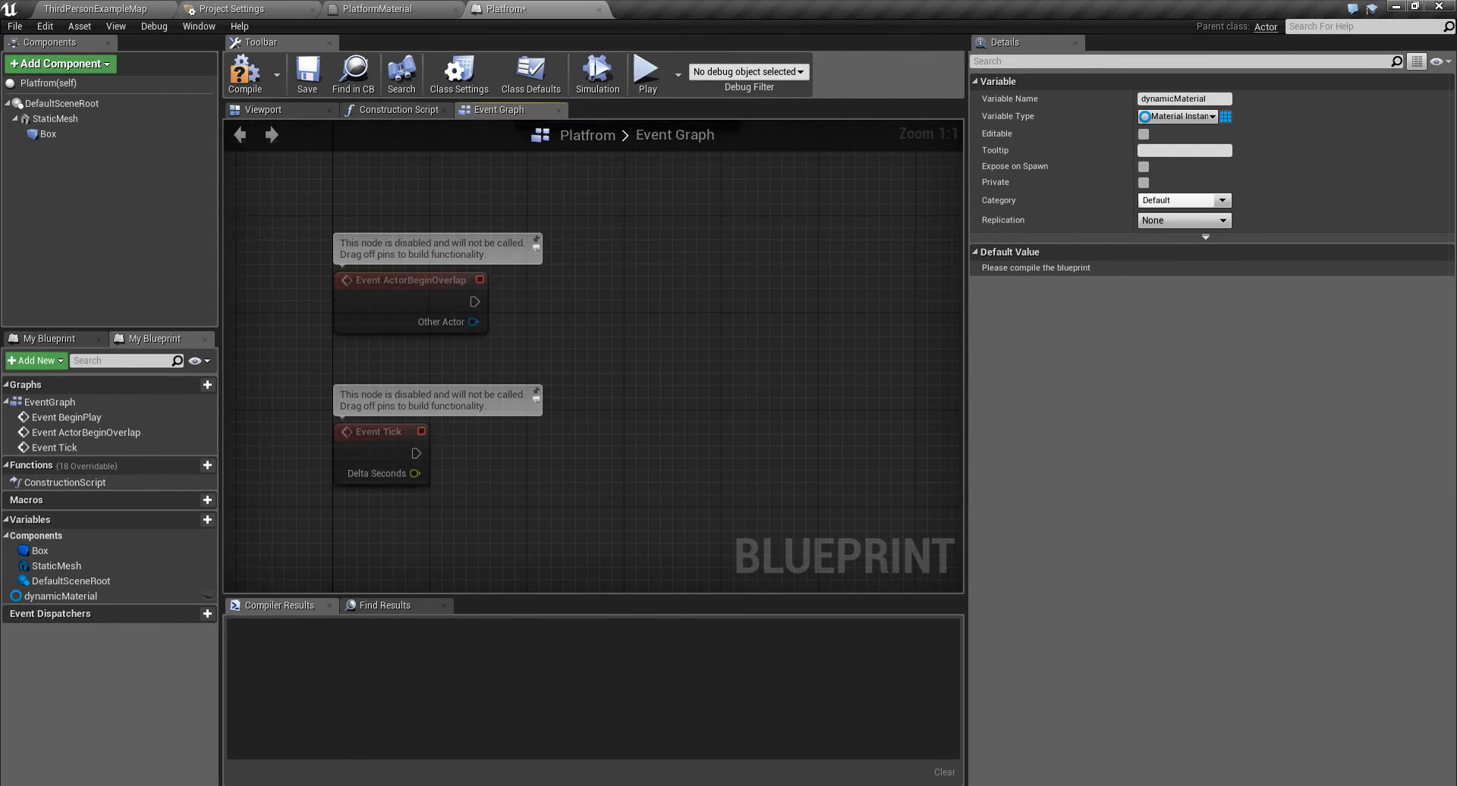
pyautogui.click(378, 431)
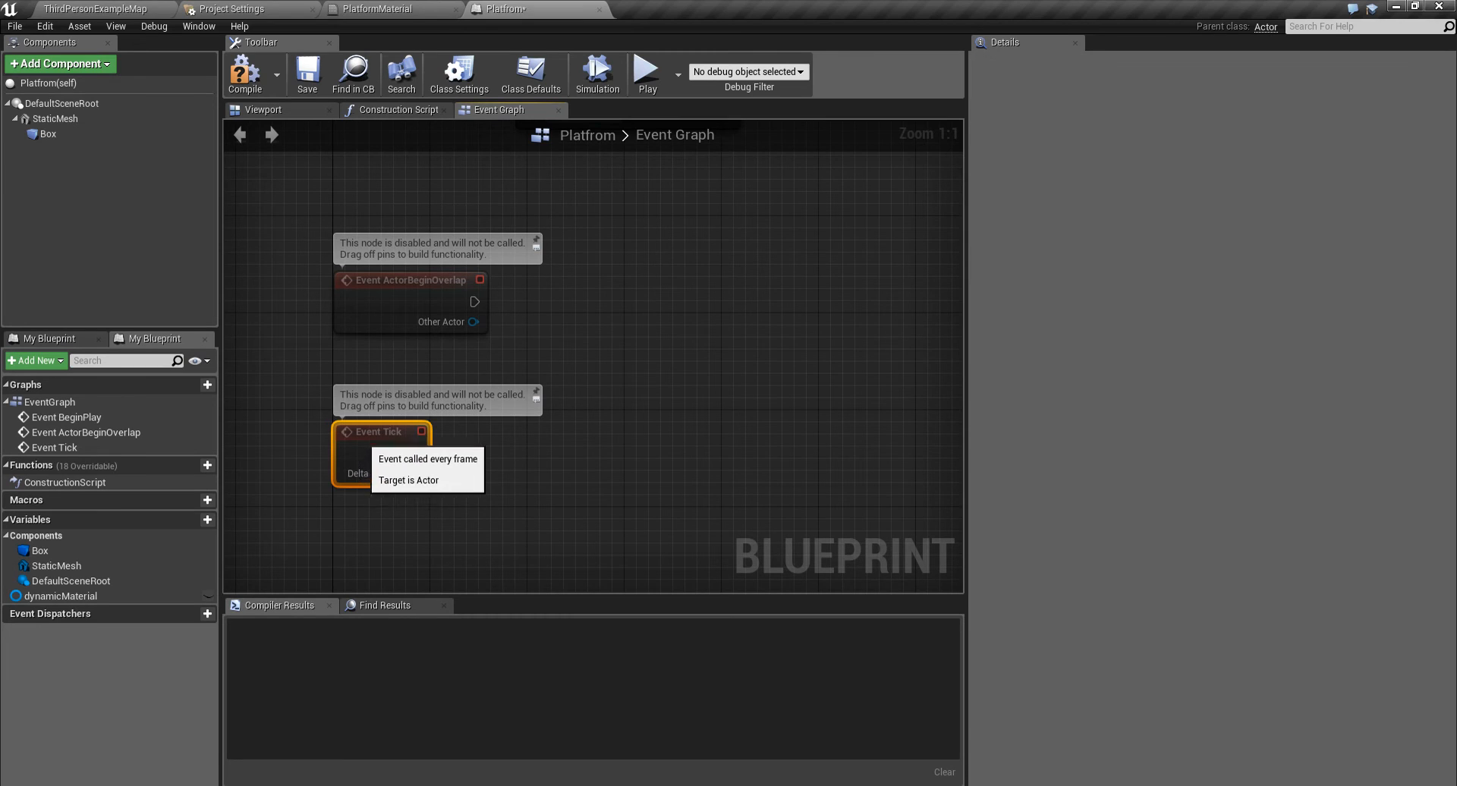
pyautogui.press('Delete')
# - From Event ActorBeginOverlap's Other Actor pin, add a Cast To ThirdPersonCharacter node
pyautogui.moveTo(452, 368); pyautogui.dragTo(452, 526, button='right')
pyautogui.moveTo(471, 468); pyautogui.dragTo(423, 441, button='right')
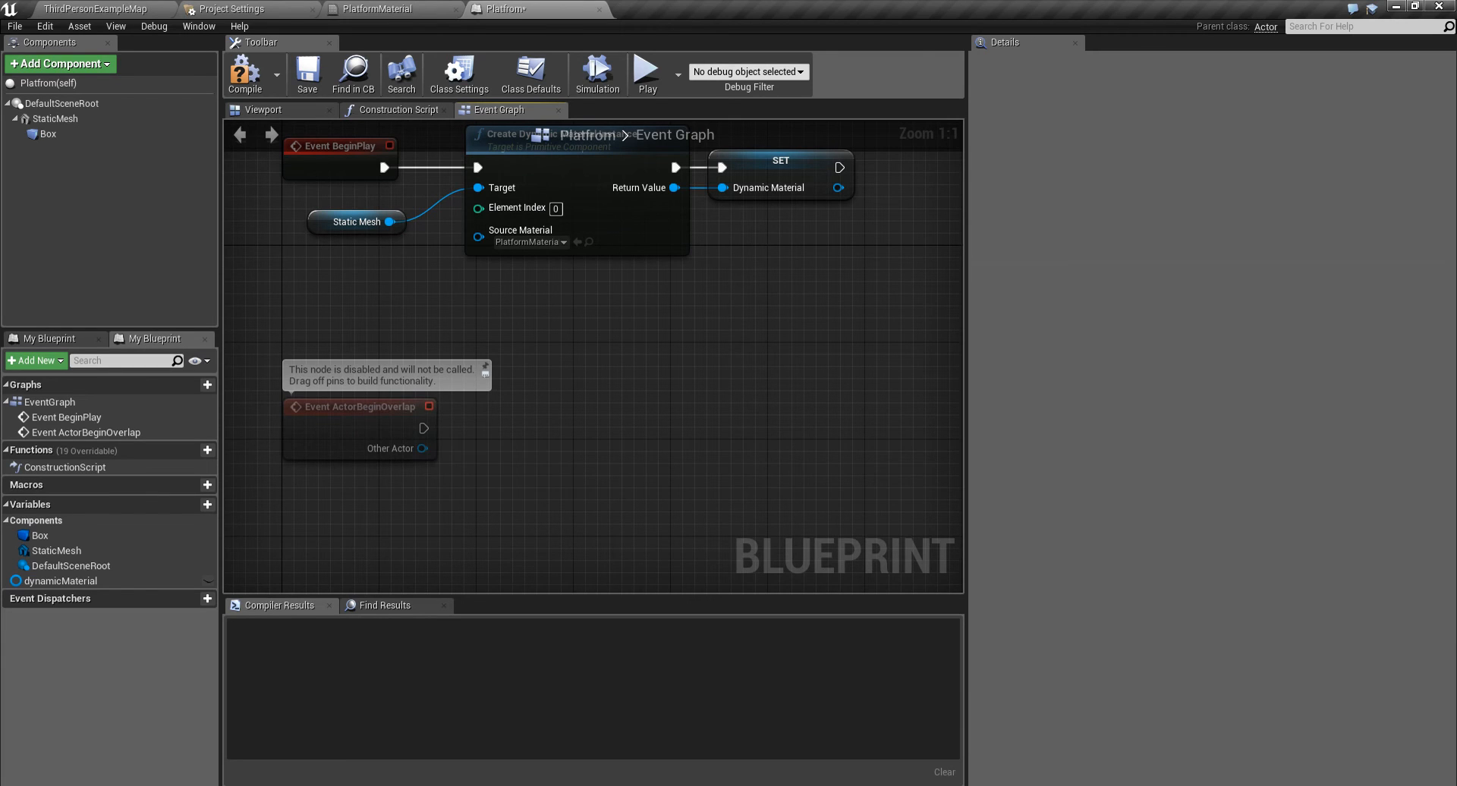
pyautogui.moveTo(489, 429); pyautogui.dragTo(479, 395, button='right')
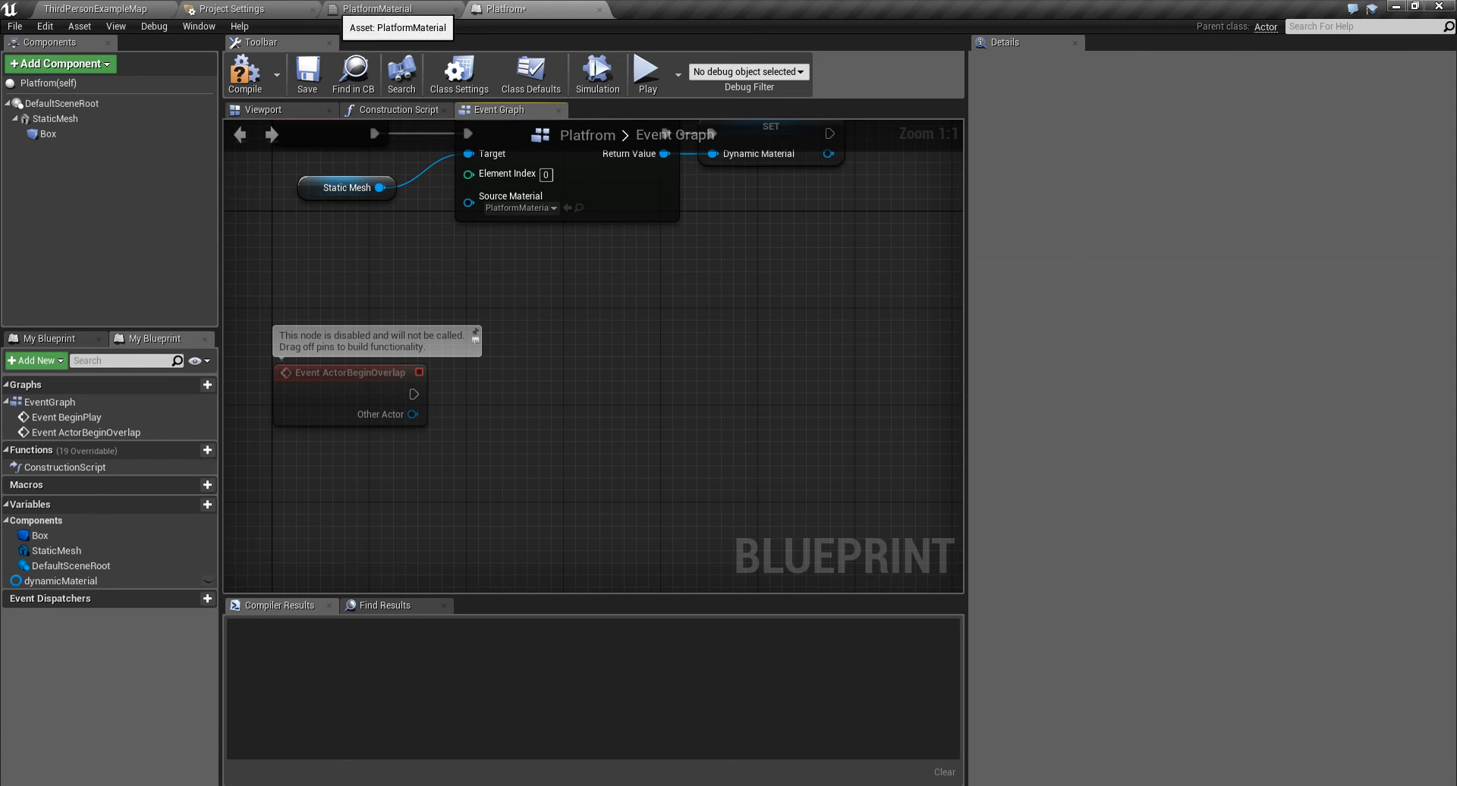
pyautogui.click(303, 110)
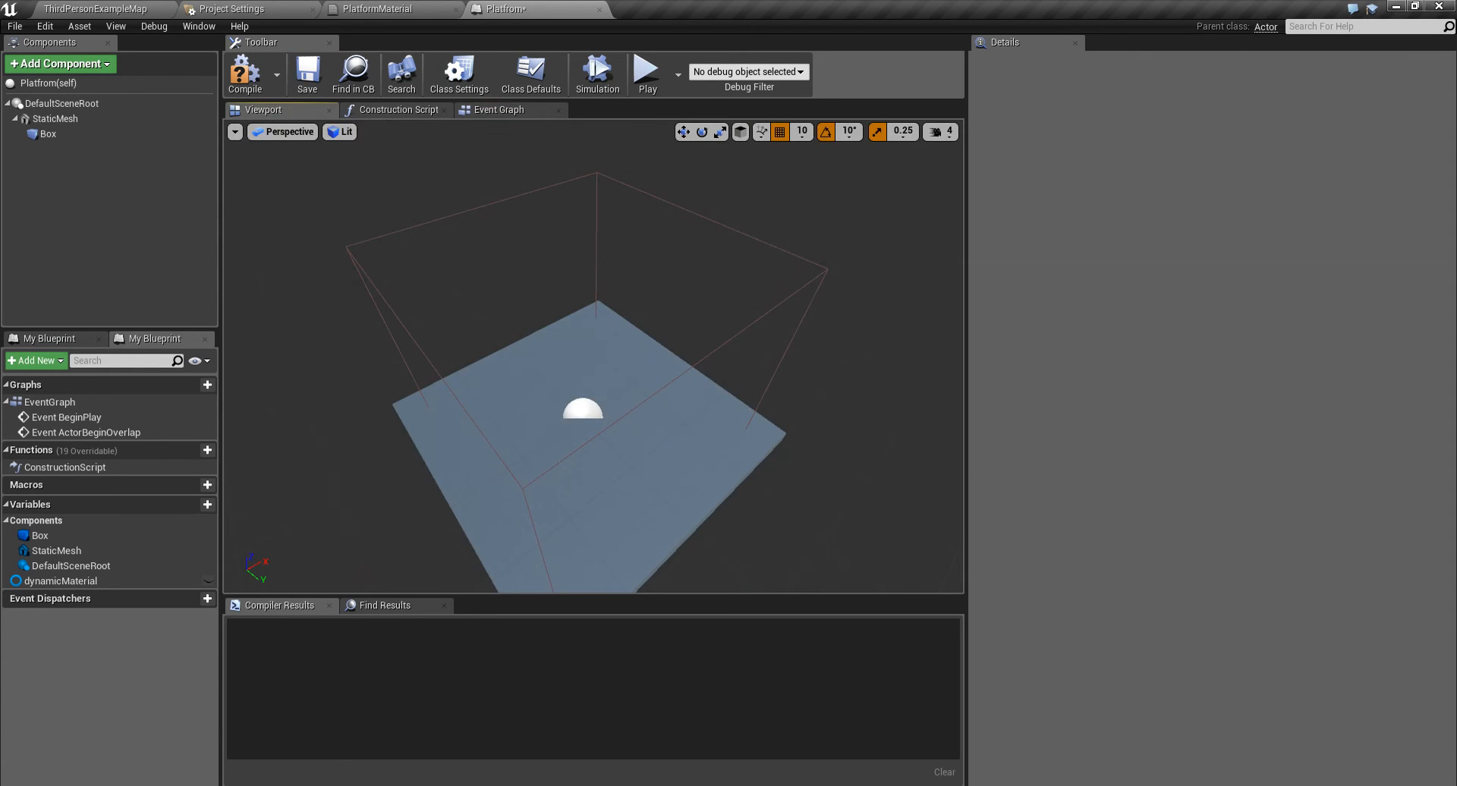
pyautogui.doubleClick(48, 134)
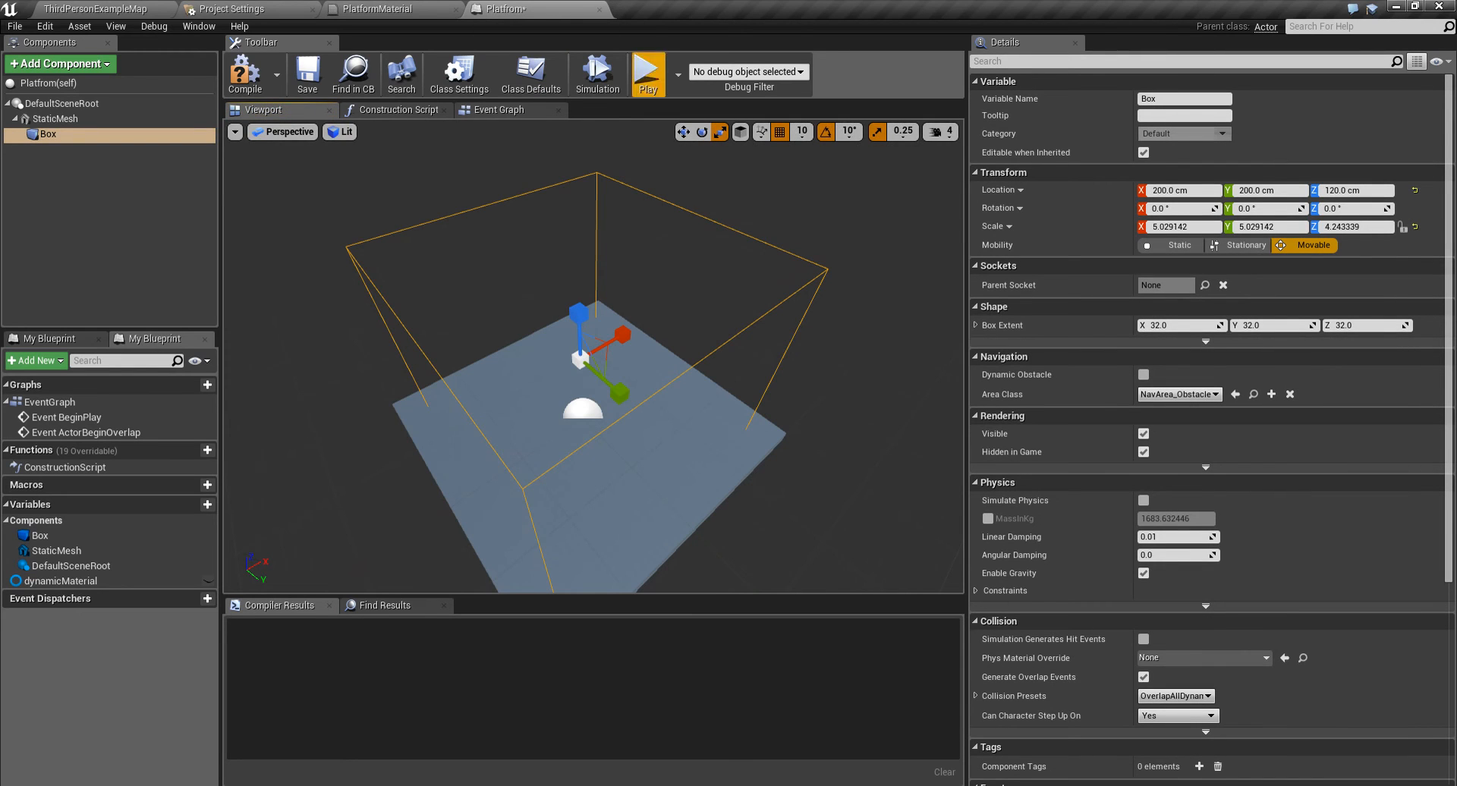
pyautogui.click(498, 110)
pyautogui.moveTo(588, 292); pyautogui.dragTo(561, 287, button='right')
pyautogui.moveTo(385, 410); pyautogui.dragTo(464, 387)
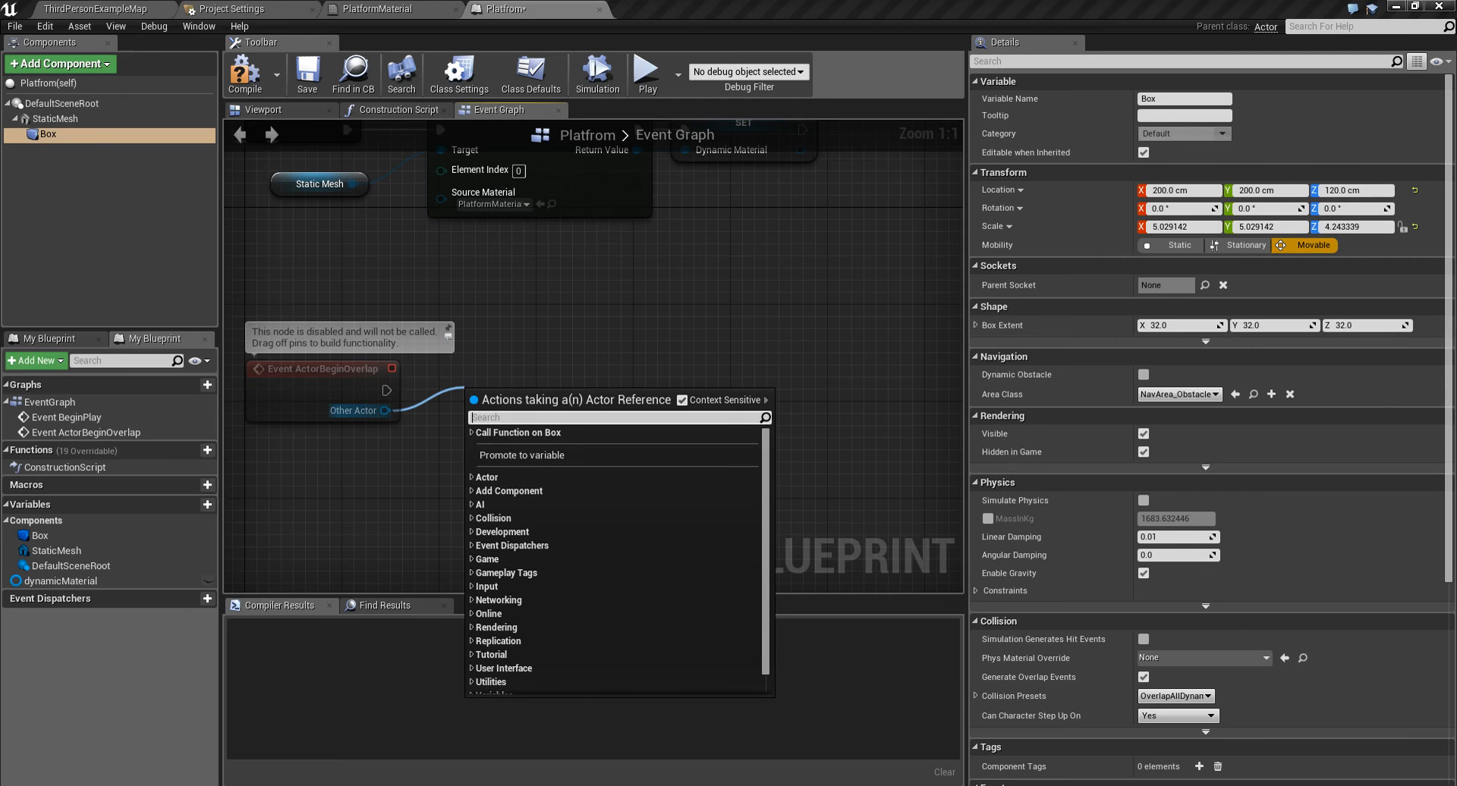
pyautogui.write('third')
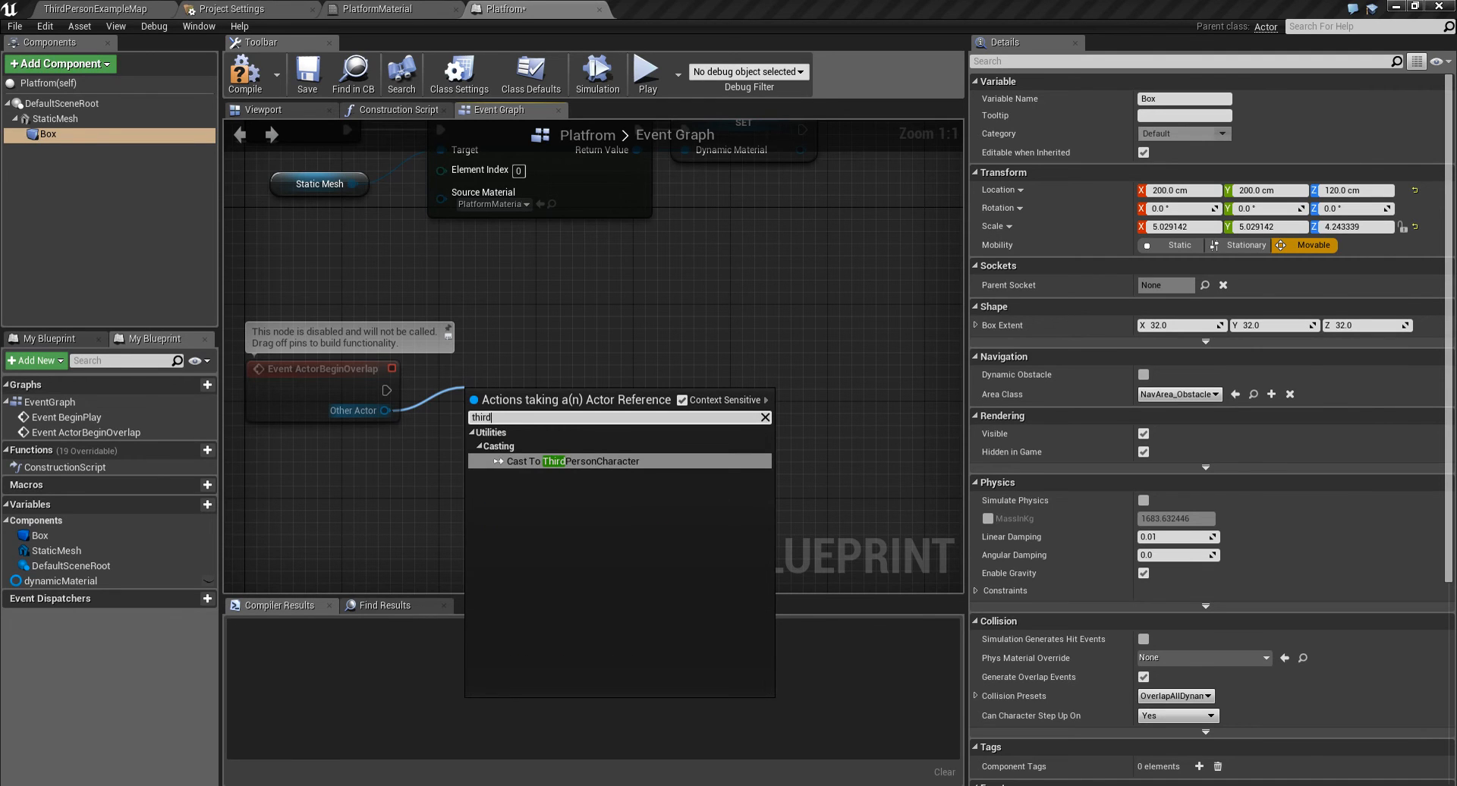
pyautogui.press('Return')
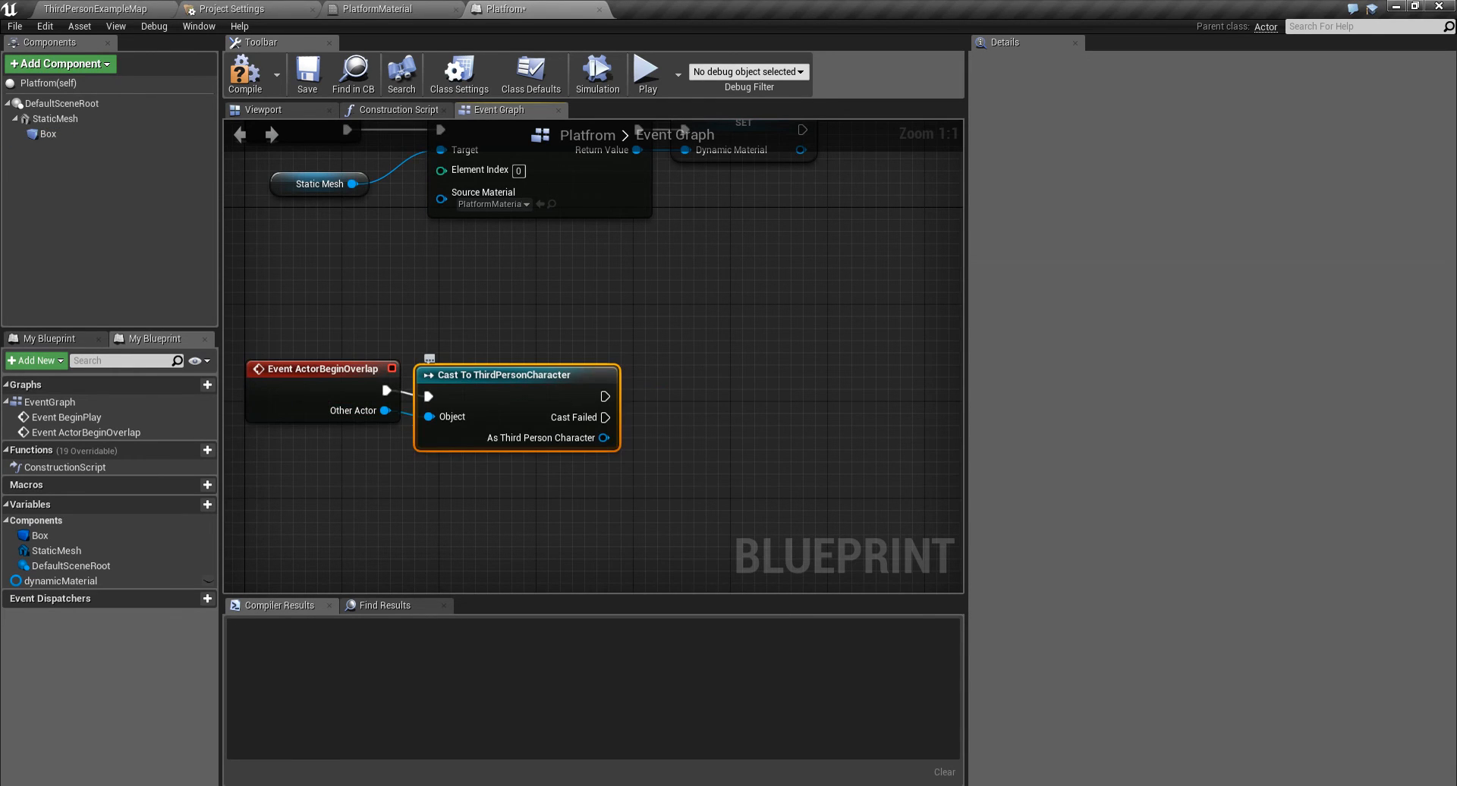
# - Add a Timeline node driven by the cast node's success execution output
pyautogui.moveTo(649, 359); pyautogui.dragTo(535, 314, button='right')
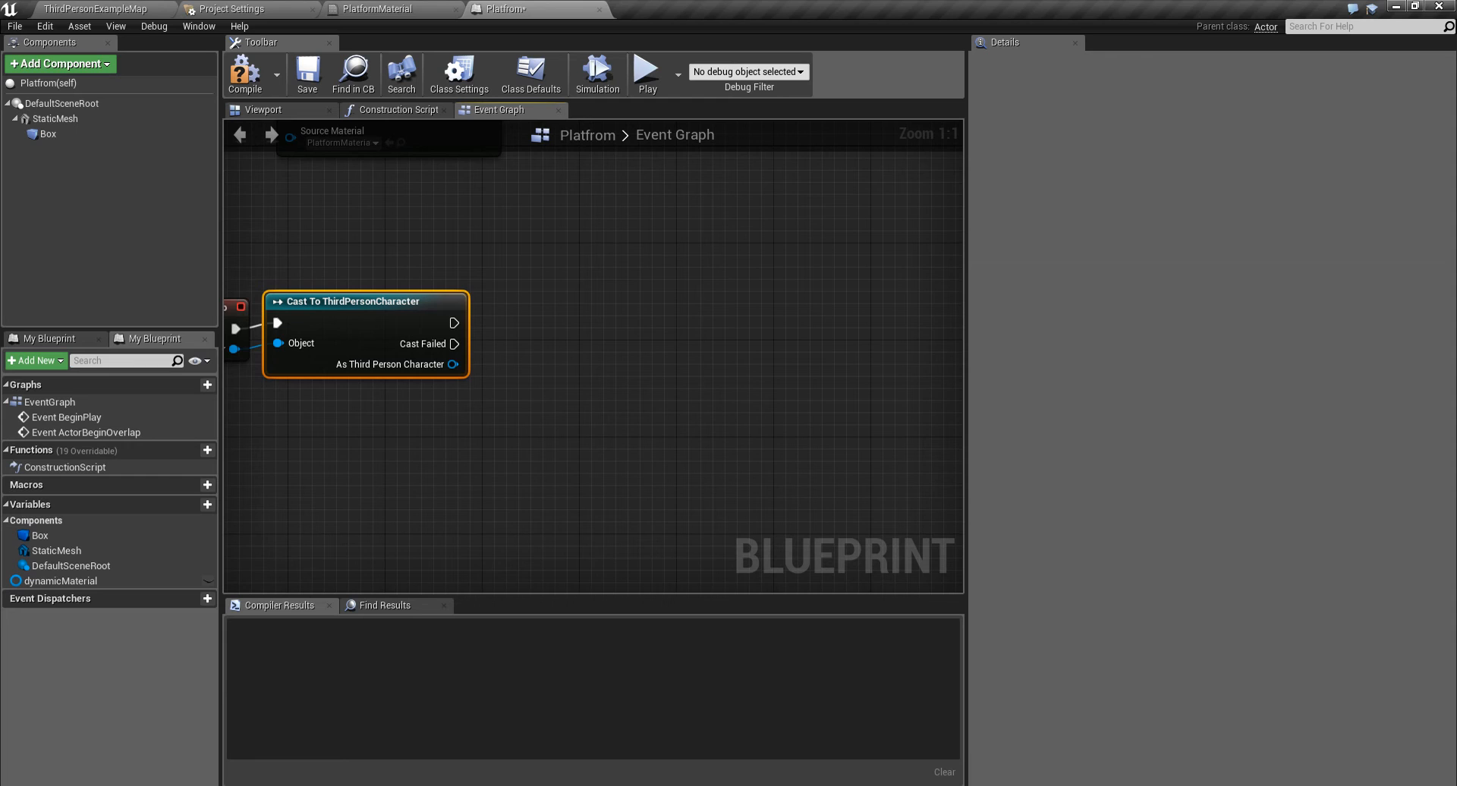
pyautogui.moveTo(535, 314); pyautogui.dragTo(659, 362, button='right')
pyautogui.moveTo(577, 370); pyautogui.dragTo(740, 263)
pyautogui.moveTo(682, 364); pyautogui.dragTo(594, 358, button='right')
pyautogui.moveTo(490, 364); pyautogui.dragTo(605, 294)
pyautogui.write('time')
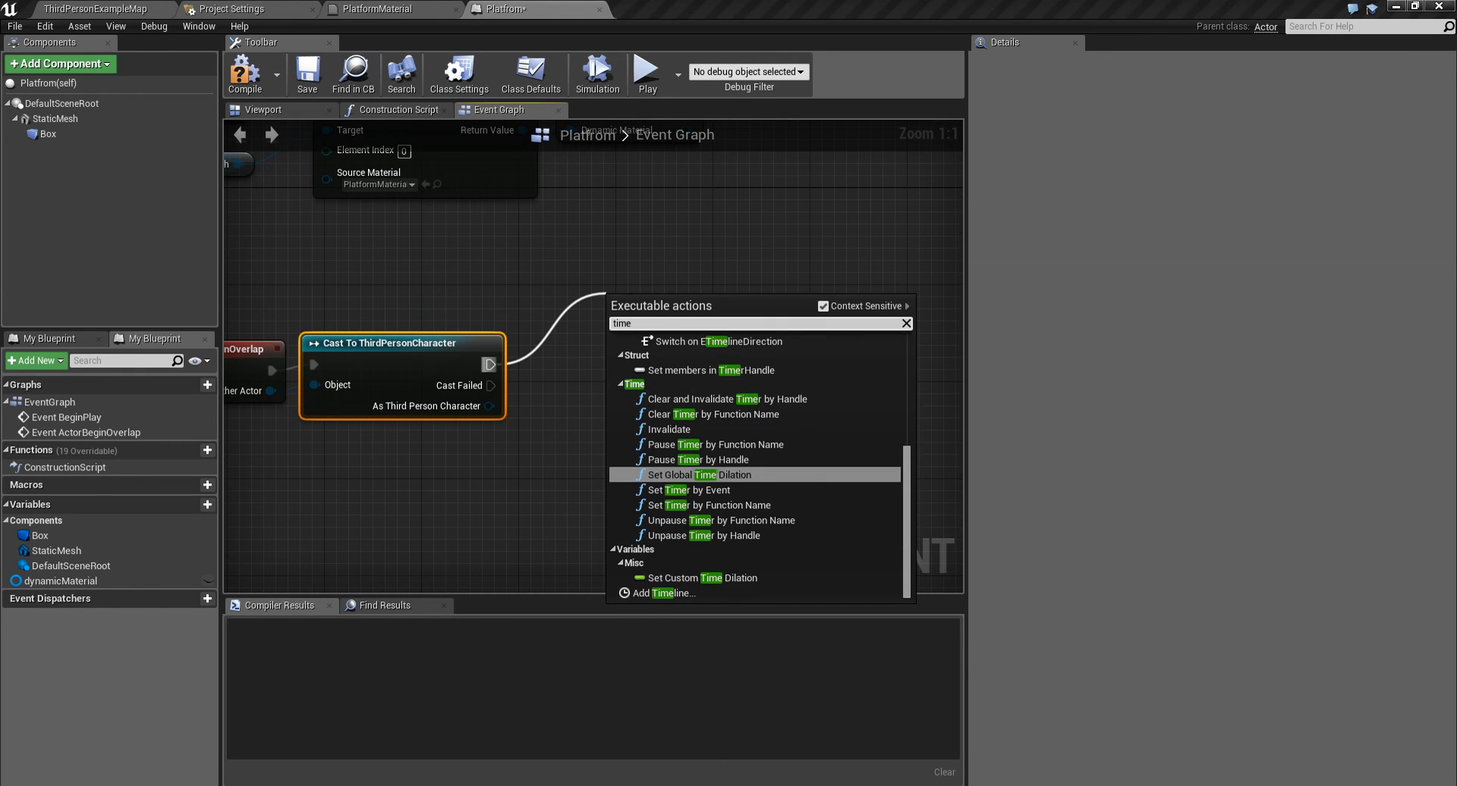
pyautogui.write(' line')
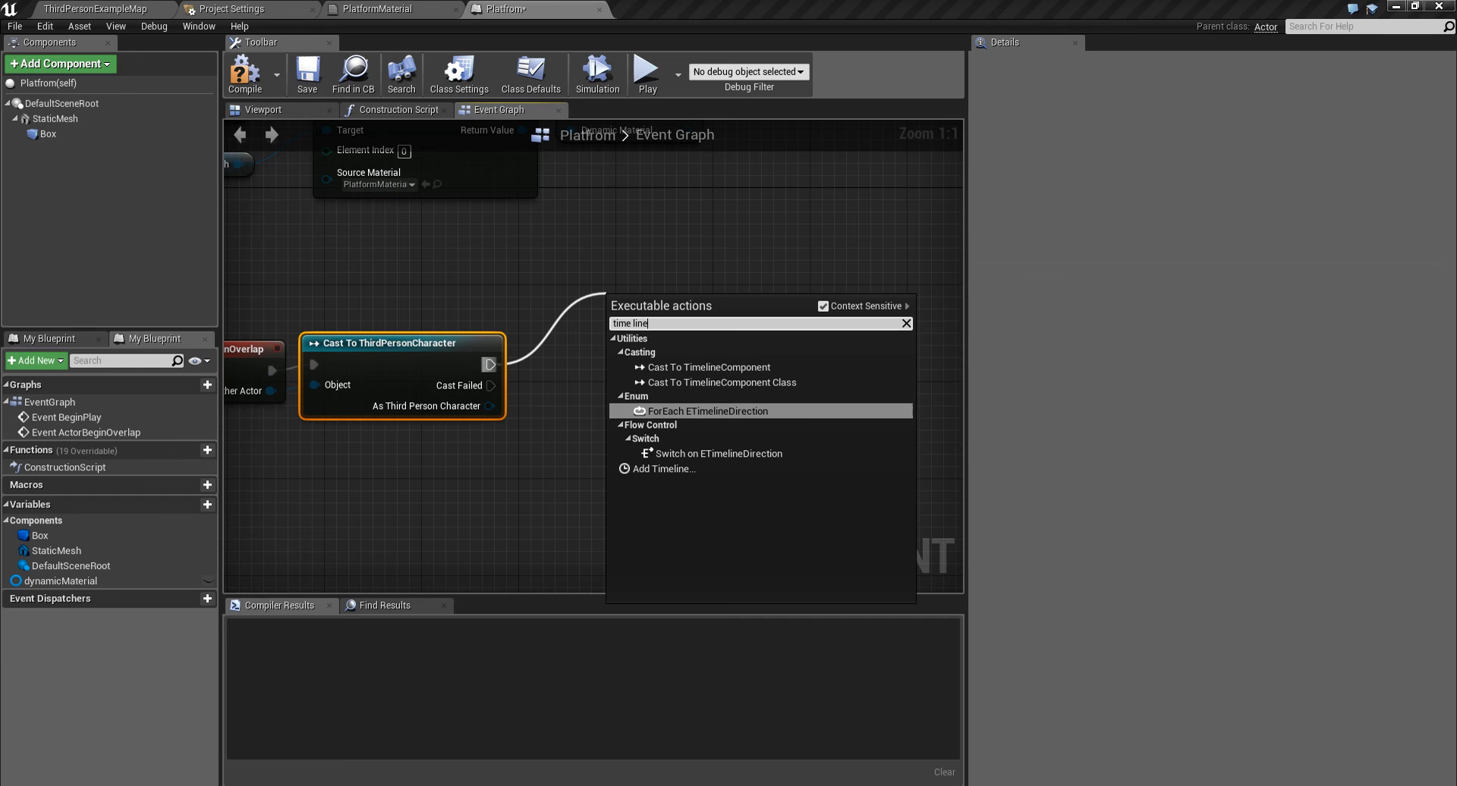
pyautogui.click(664, 469)
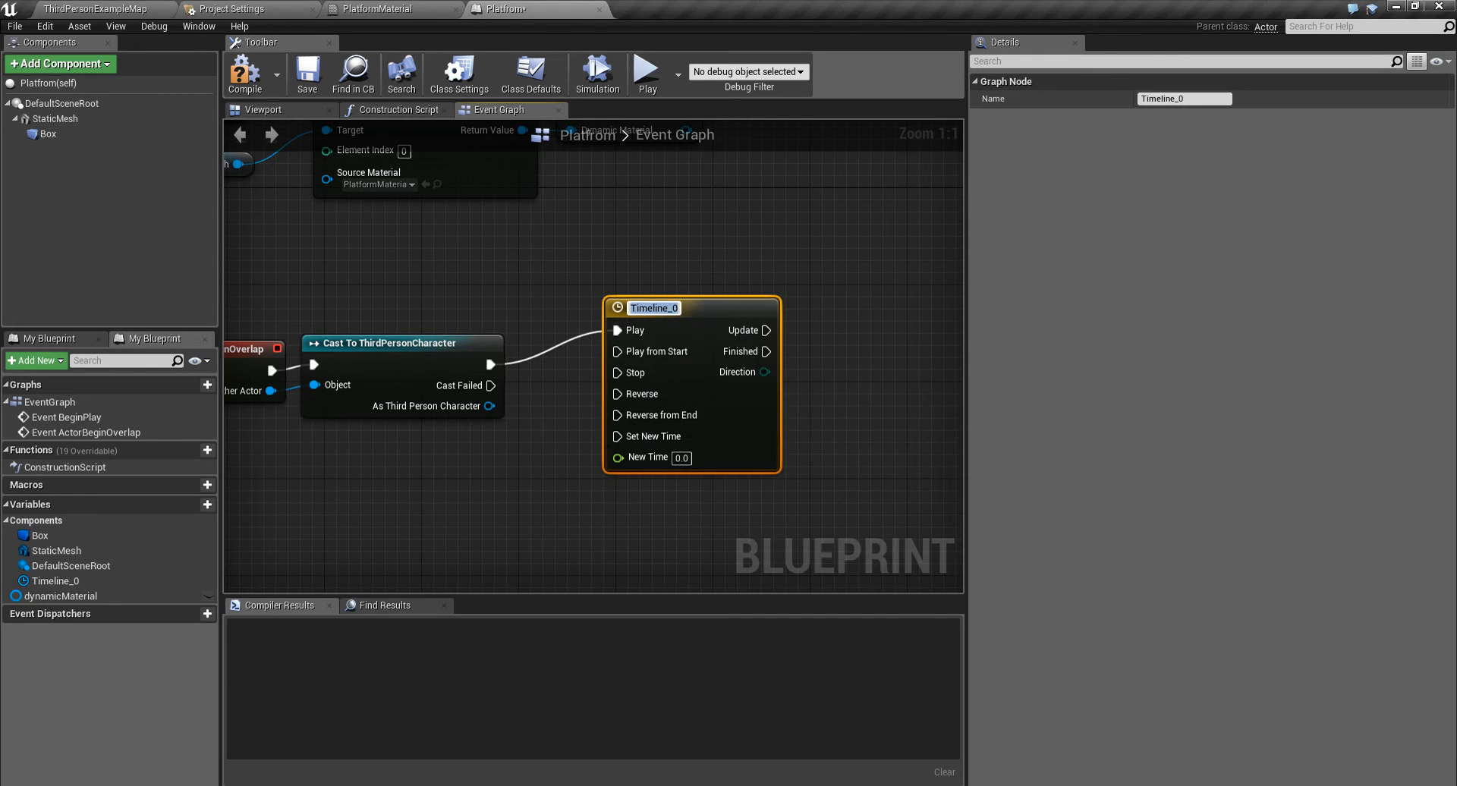
# - Open Timeline_0 and add a float track named brightness
pyautogui.moveTo(826, 346); pyautogui.dragTo(728, 292, button='right')
pyautogui.moveTo(620, 261); pyautogui.dragTo(583, 285)
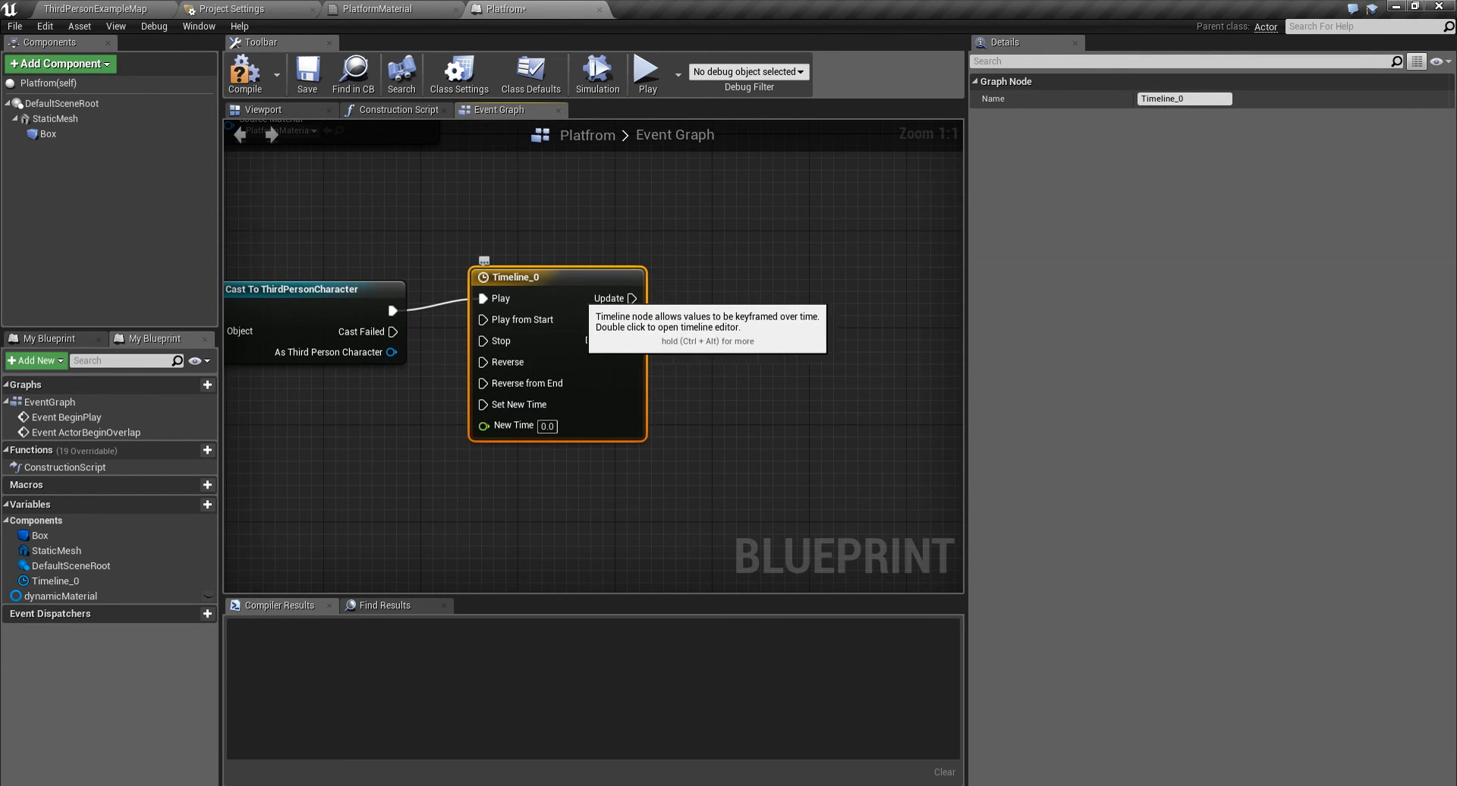
pyautogui.doubleClick(584, 284)
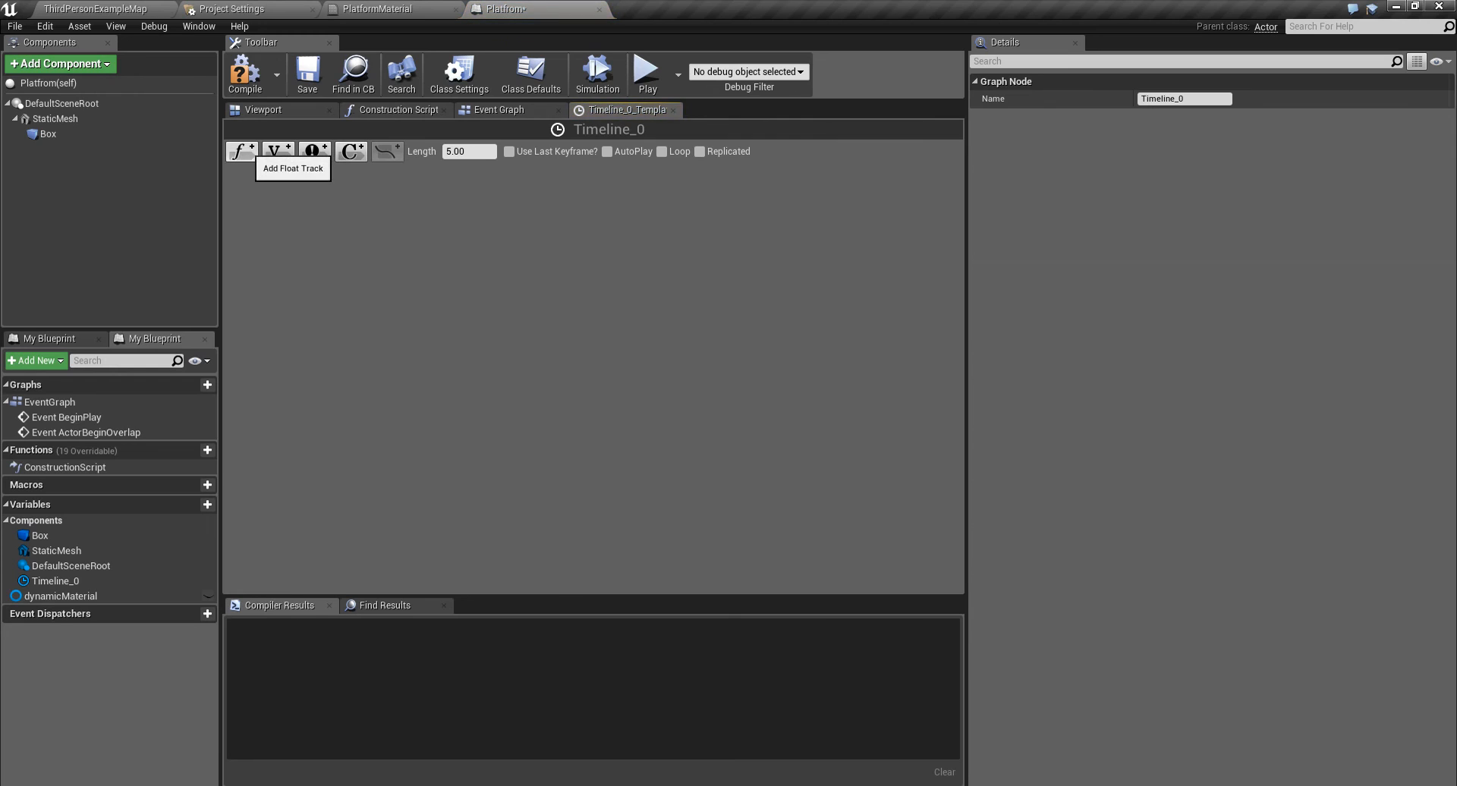
pyautogui.click(242, 151)
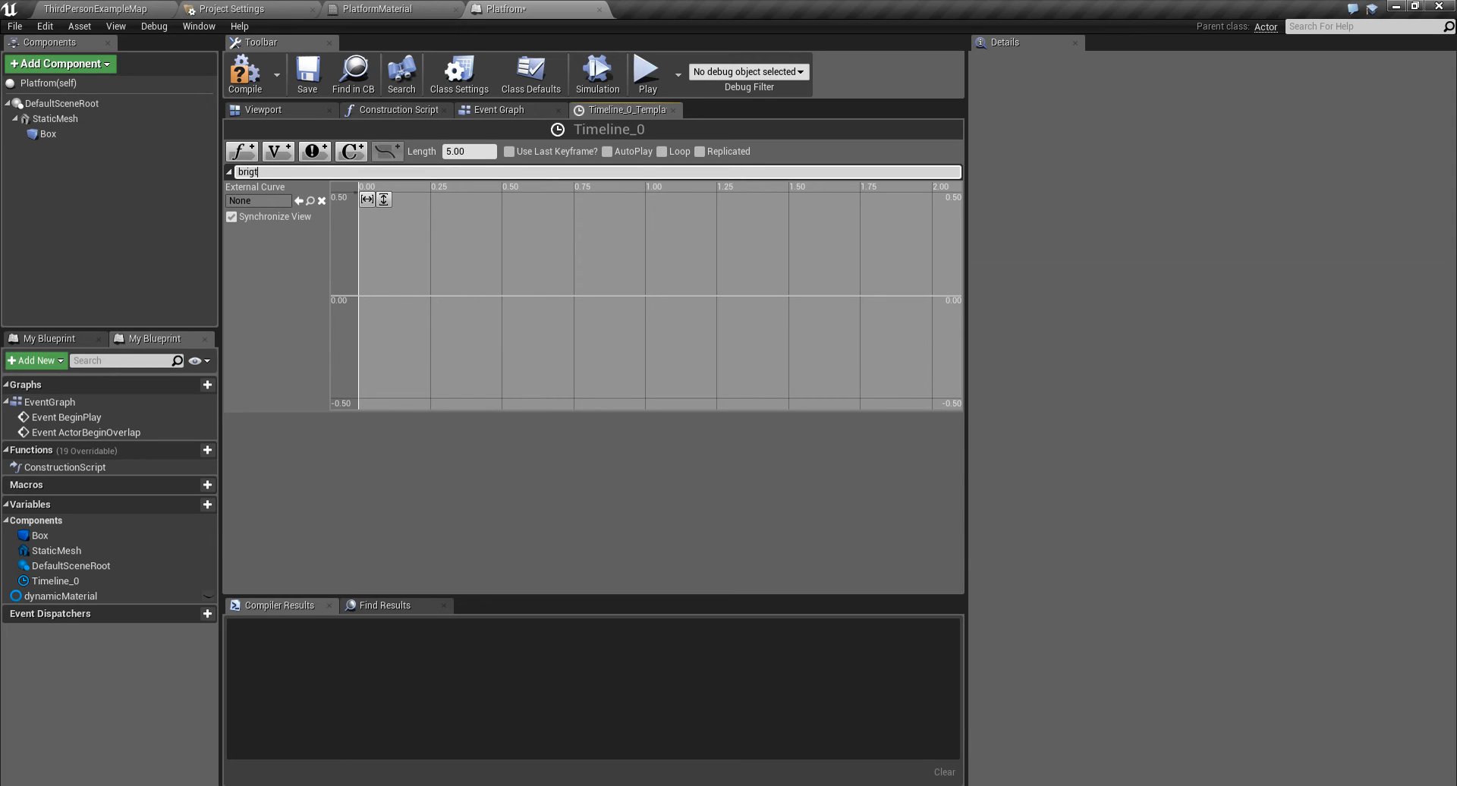
pyautogui.write('brightness')
pyautogui.press('Return')
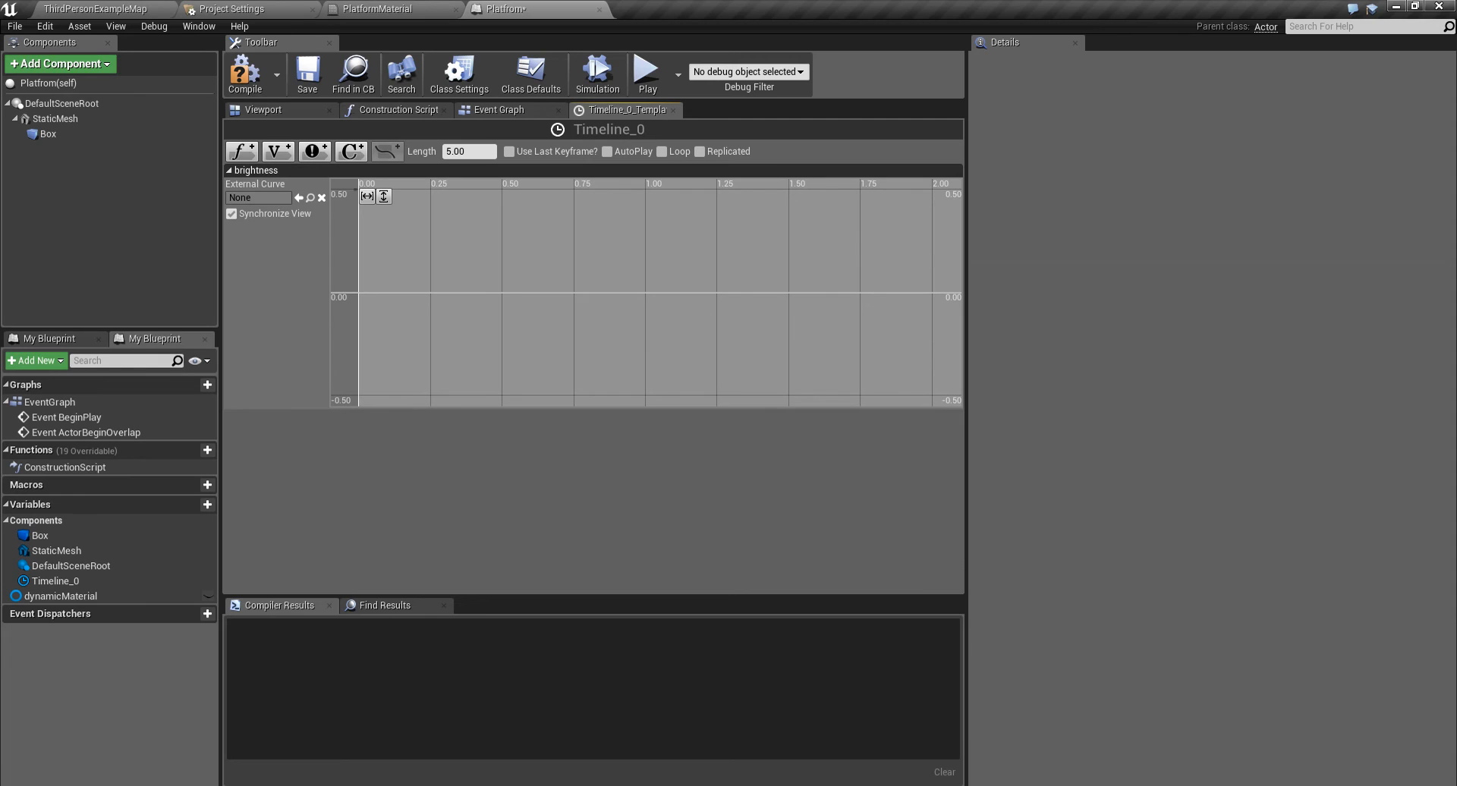
# - Add brightness keys at time 0 with value 0 and at time 2.0 with value 1.0
pyautogui.keyDown('shift'); pyautogui.click(392, 292); pyautogui.keyUp('shift')
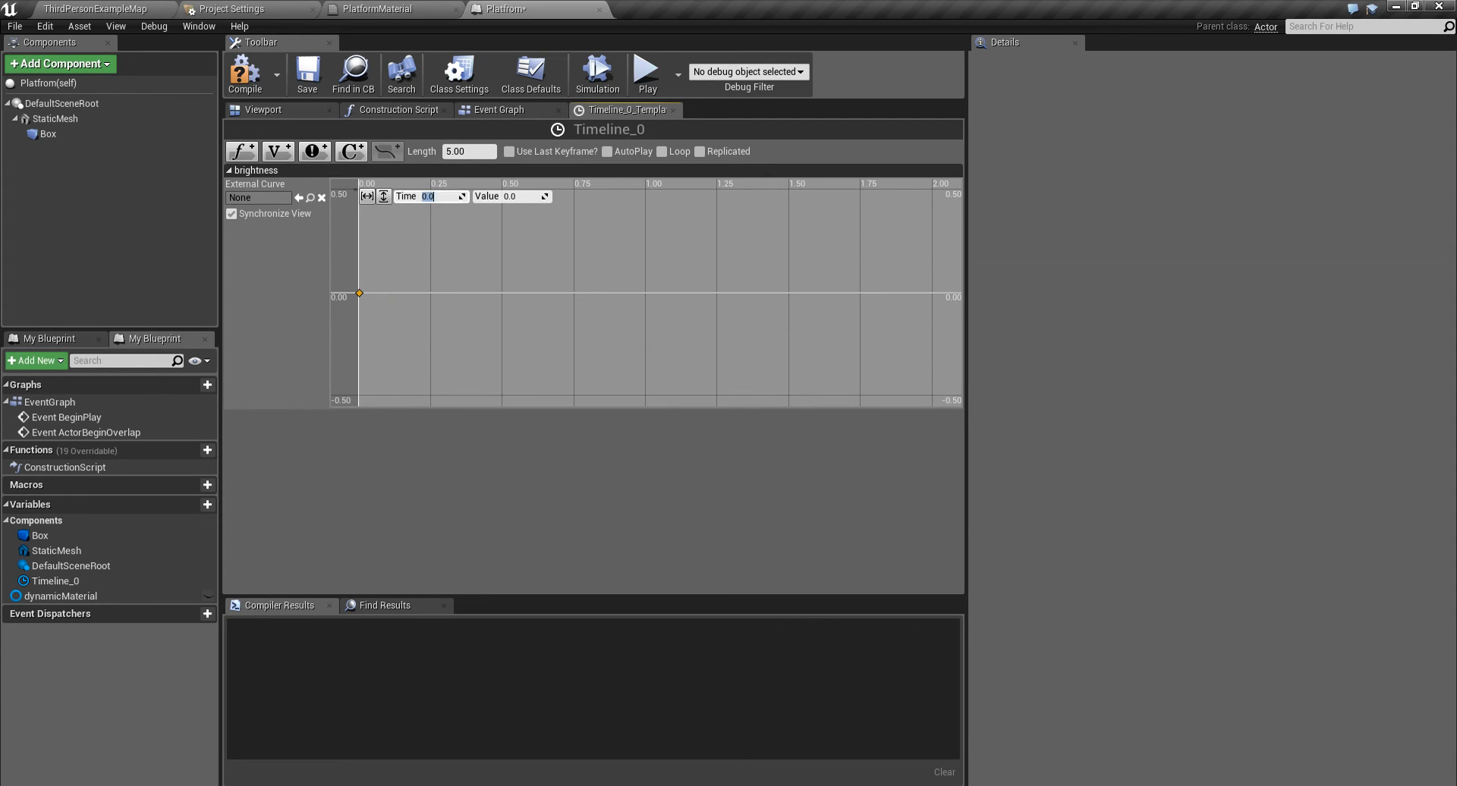
pyautogui.moveTo(470, 265); pyautogui.dragTo(514, 338, button='right')
pyautogui.scroll(-4, 647, 293)
pyautogui.moveTo(646, 293); pyautogui.dragTo(496, 278, button='right')
pyautogui.scroll(-5, 495, 277)
pyautogui.keyDown('shift'); pyautogui.click(693, 314); pyautogui.keyUp('shift')
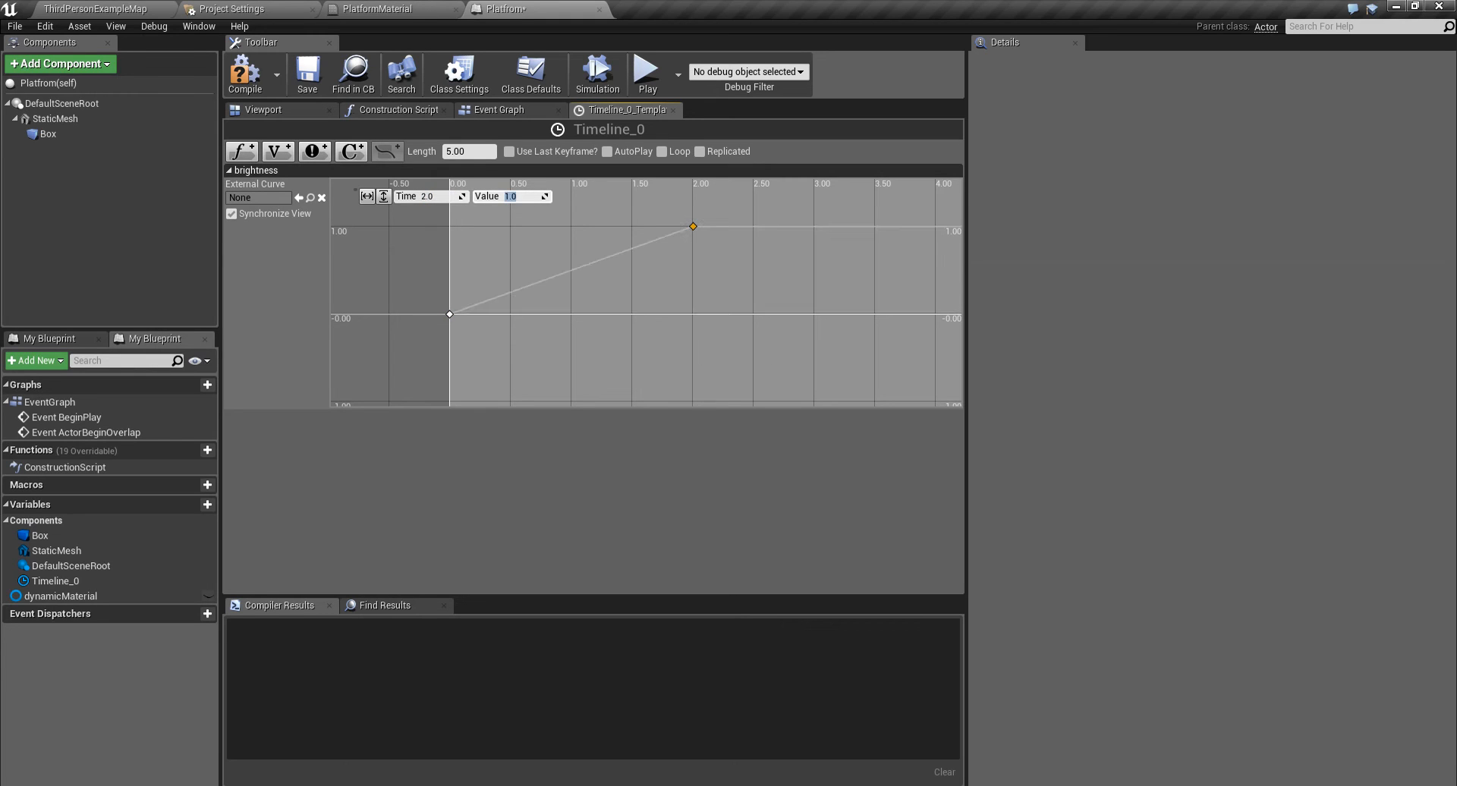
# - Set both keys' interpolation to Auto and enable Use Last Keyframe for the timeline
pyautogui.moveTo(729, 219); pyautogui.dragTo(411, 350)
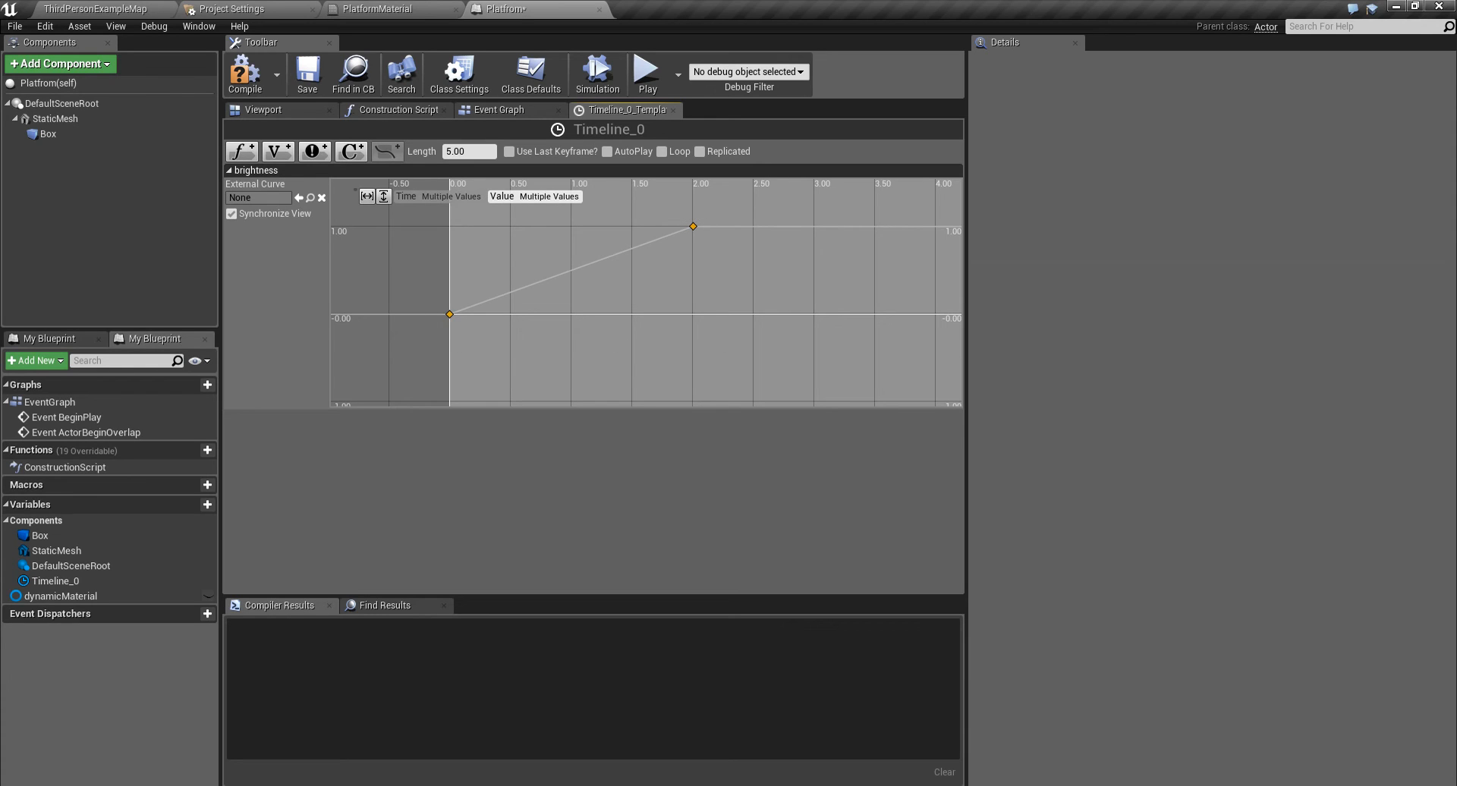
pyautogui.rightClick(692, 226)
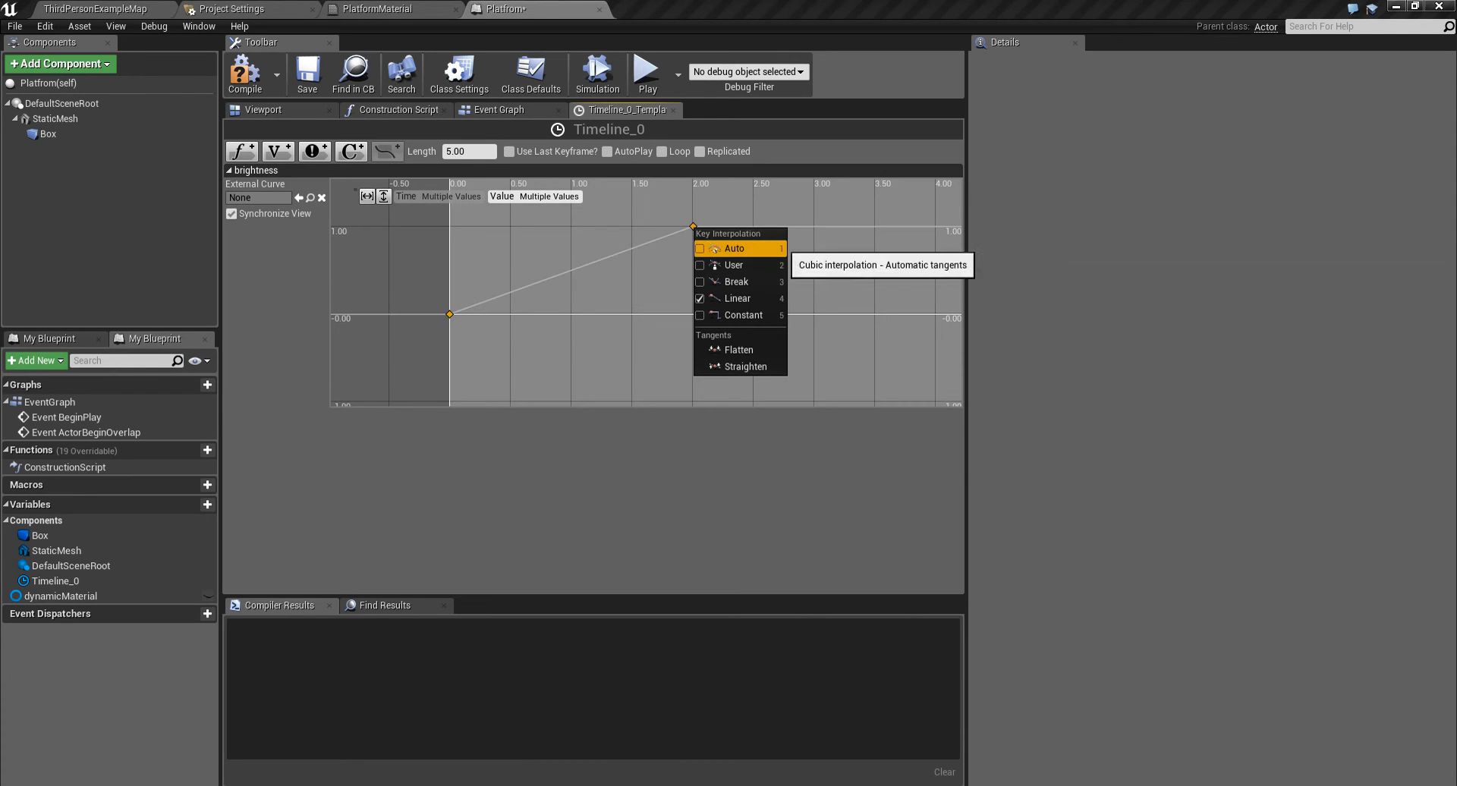
pyautogui.click(735, 248)
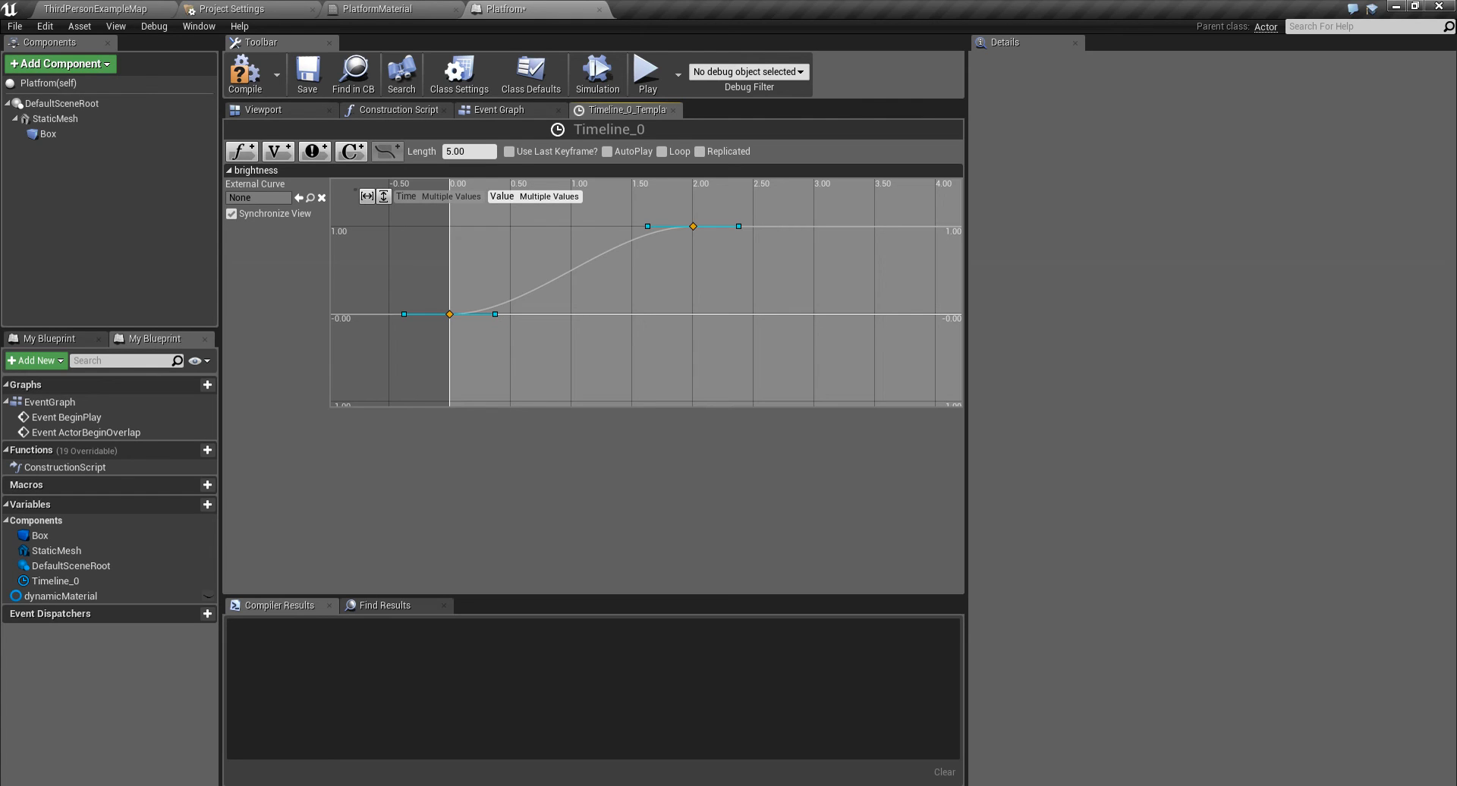
pyautogui.click(509, 152)
pyautogui.scroll(-9, 646, 292)
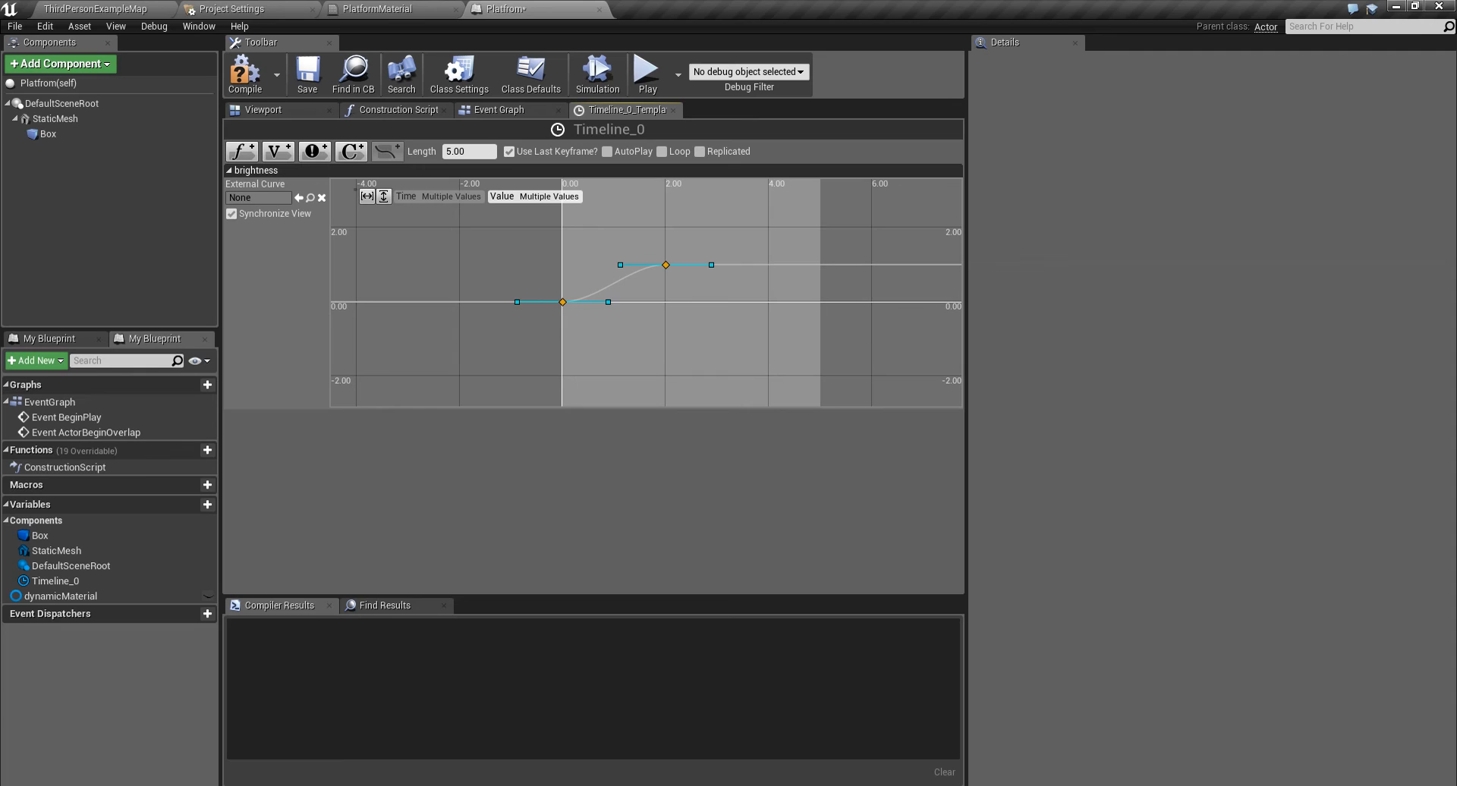
pyautogui.scroll(7, 692, 235)
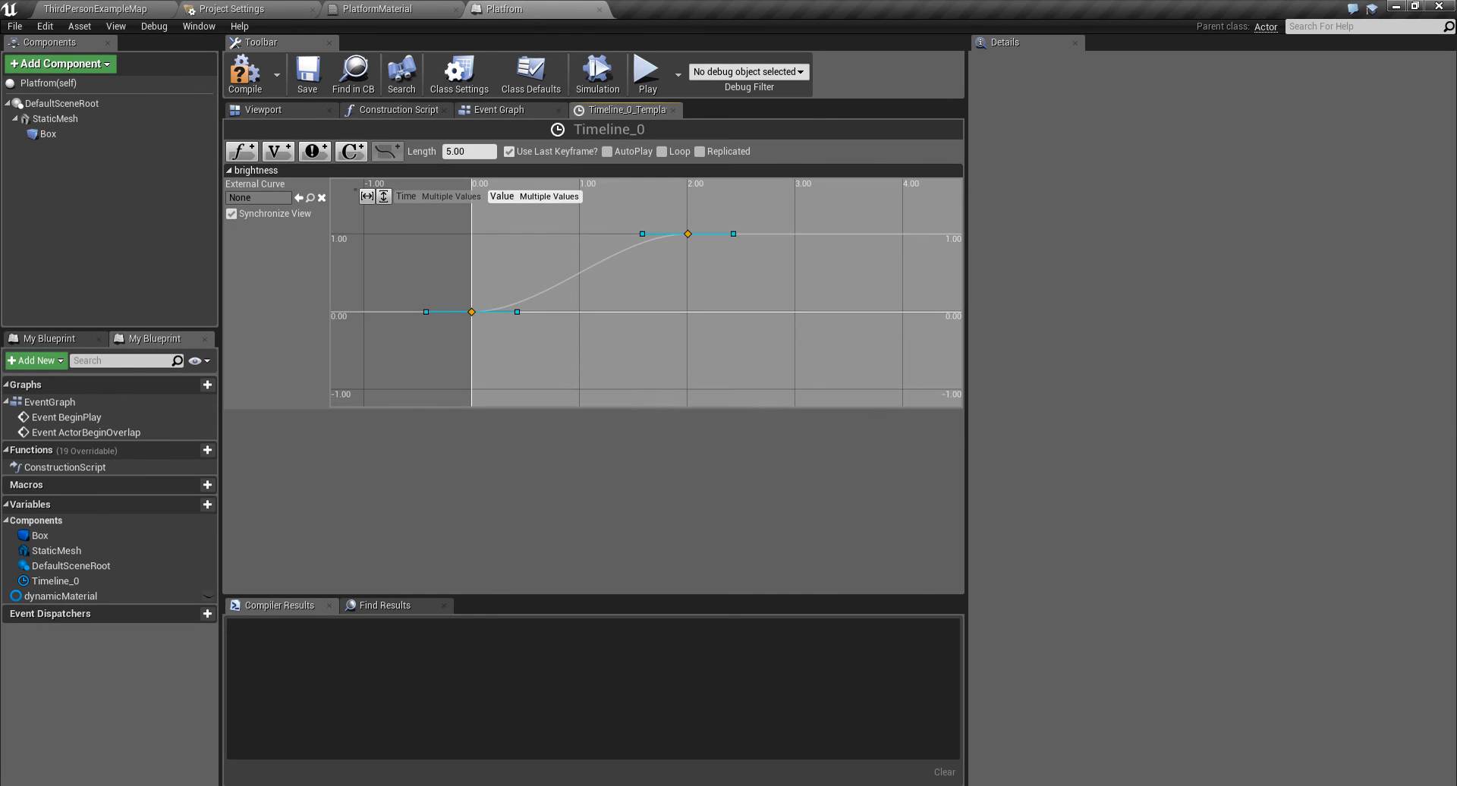
# - Place a single dynamicMaterial getter node beside Timeline_0 in the Event Graph
pyautogui.click(531, 110)
pyautogui.moveTo(531, 110); pyautogui.dragTo(548, 112)
pyautogui.moveTo(661, 219); pyautogui.dragTo(485, 249, button='right')
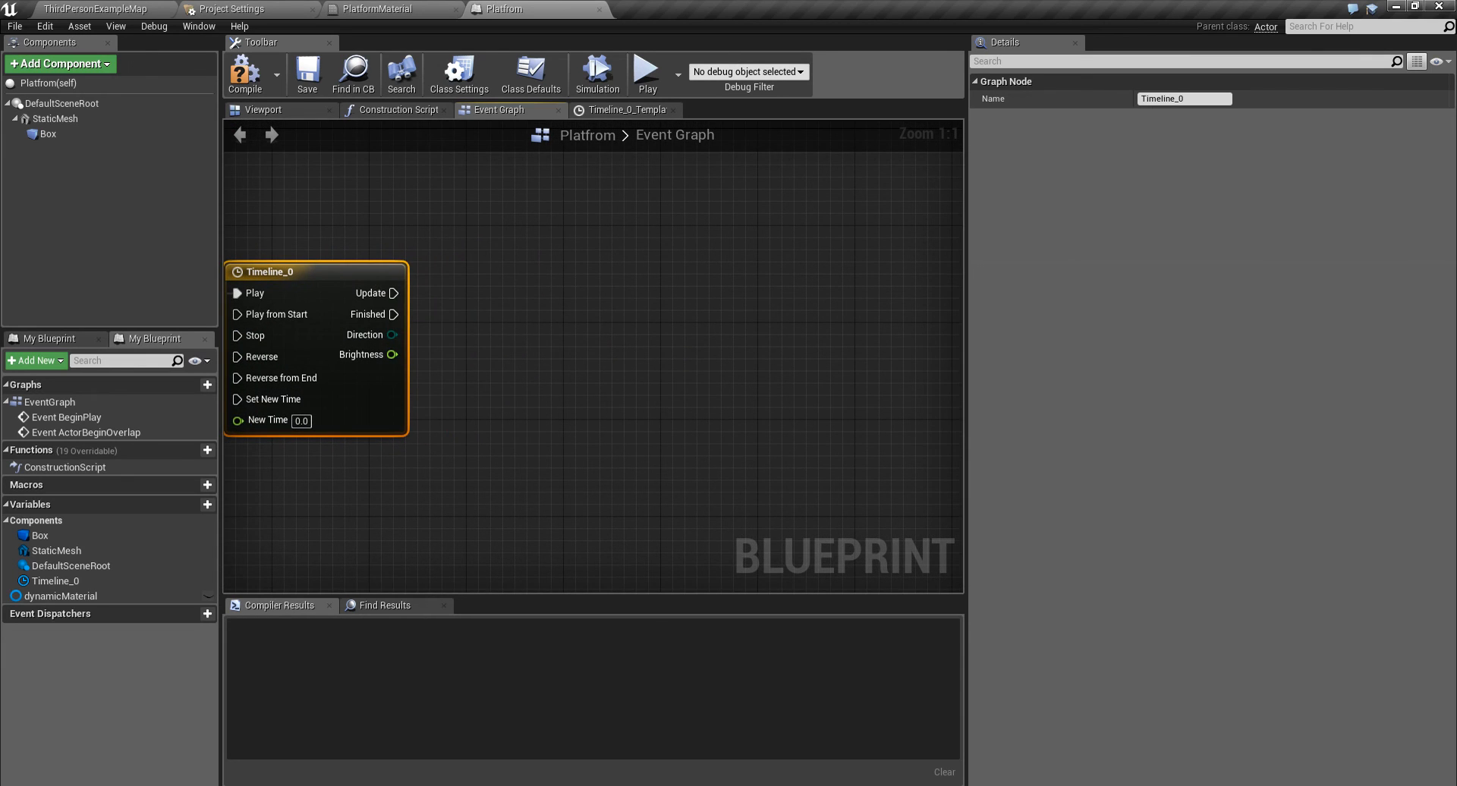
pyautogui.moveTo(399, 293); pyautogui.dragTo(492, 310, button='right')
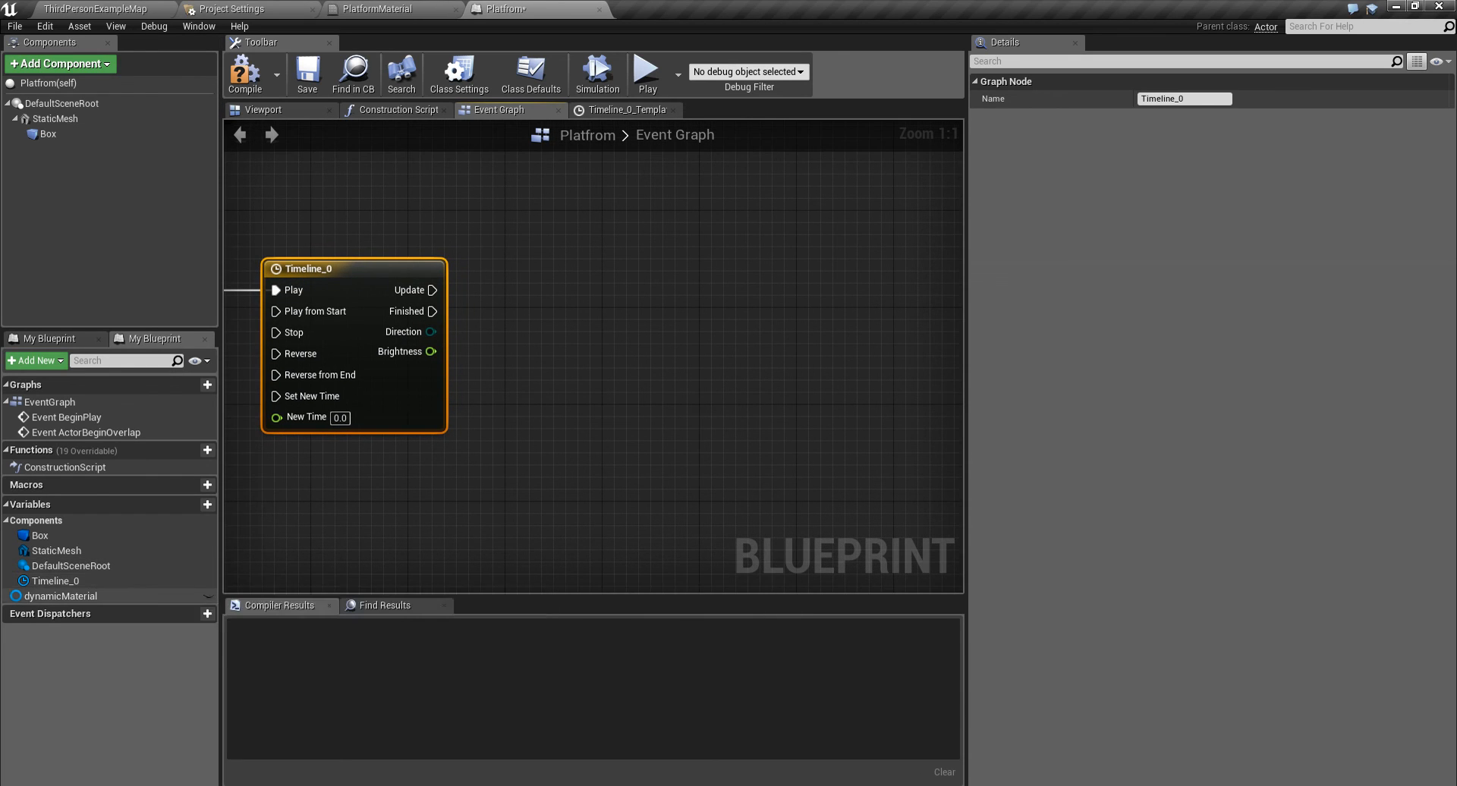
pyautogui.click(114, 596)
pyautogui.moveTo(87, 594); pyautogui.dragTo(492, 306)
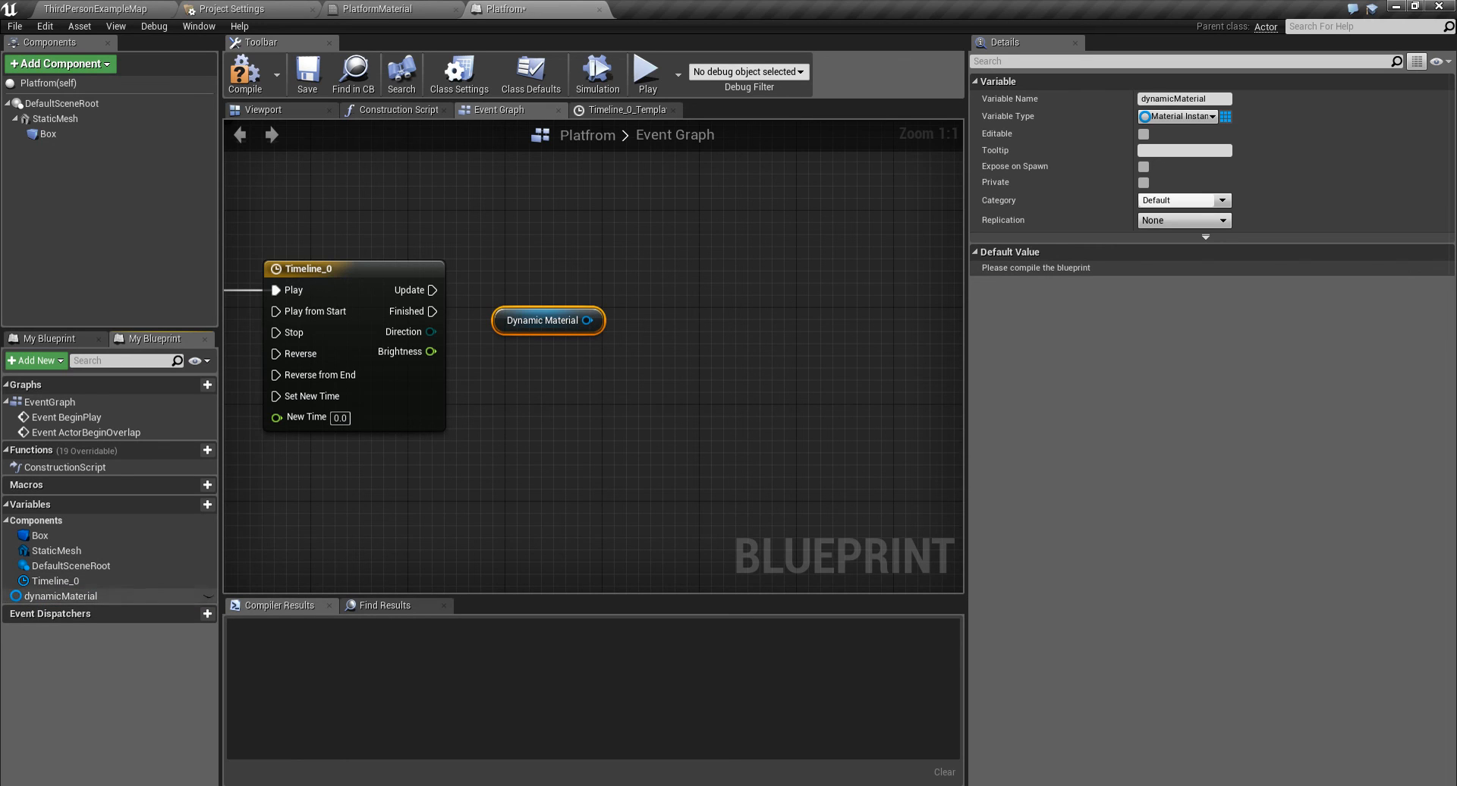
pyautogui.moveTo(69, 596); pyautogui.dragTo(495, 371)
pyautogui.click(497, 368)
pyautogui.click(557, 317)
pyautogui.press('Delete')
# - From the getter add a Set Scalar Parameter Value node and connect the timeline's Update output to it
pyautogui.moveTo(575, 369); pyautogui.dragTo(654, 283)
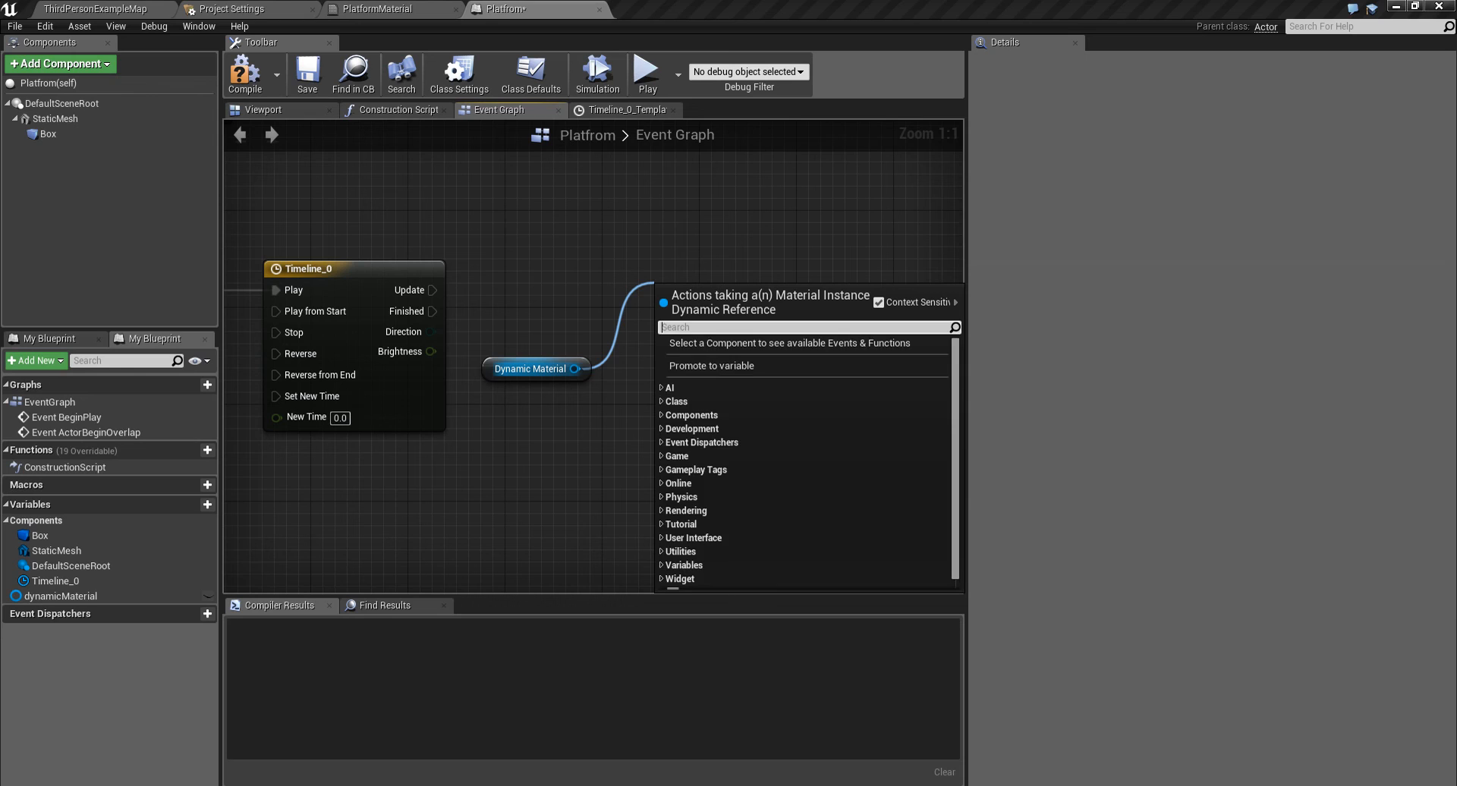
pyautogui.write('scalar')
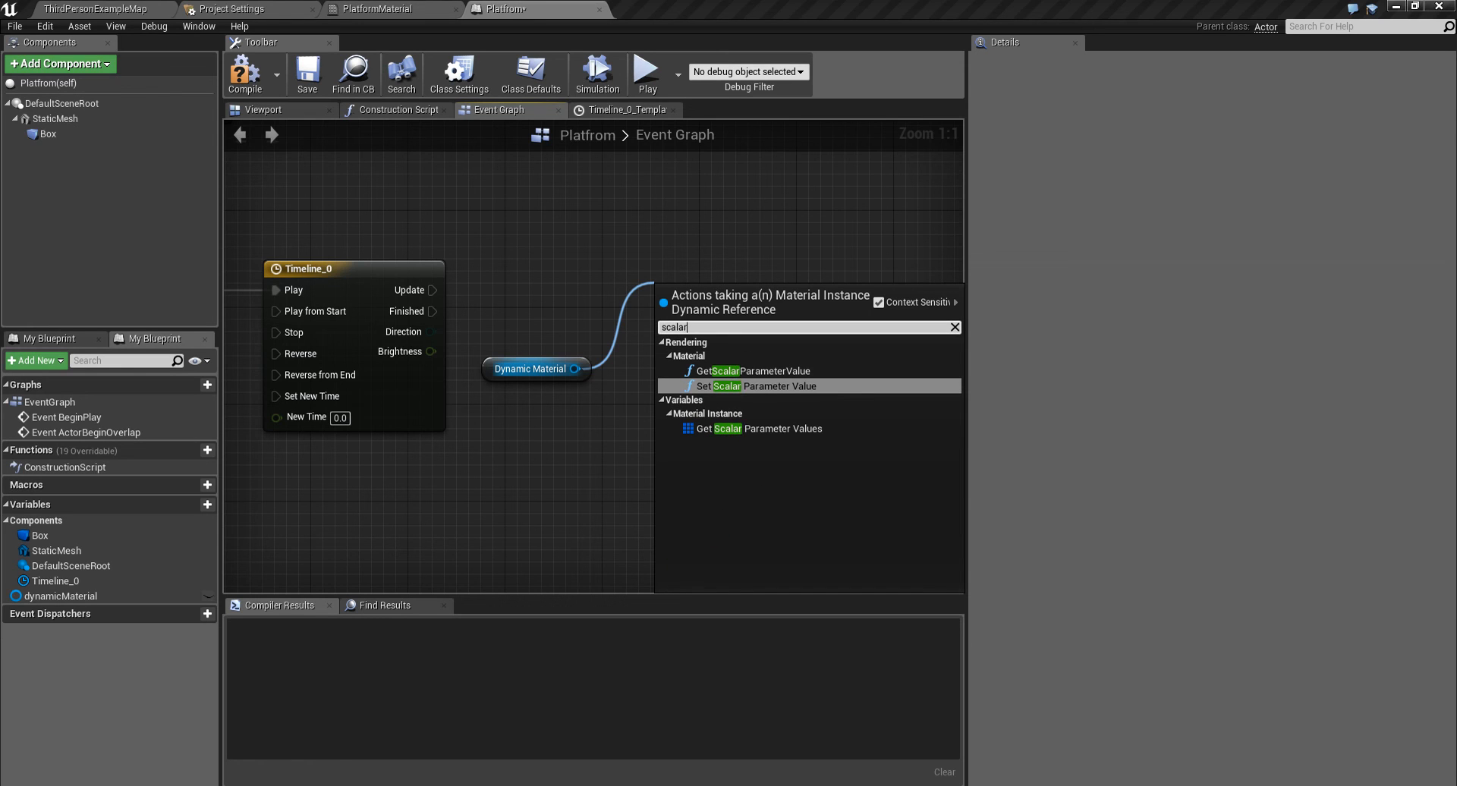
pyautogui.click(756, 386)
pyautogui.moveTo(665, 327); pyautogui.dragTo(431, 291)
pyautogui.moveTo(727, 305); pyautogui.dragTo(726, 281)
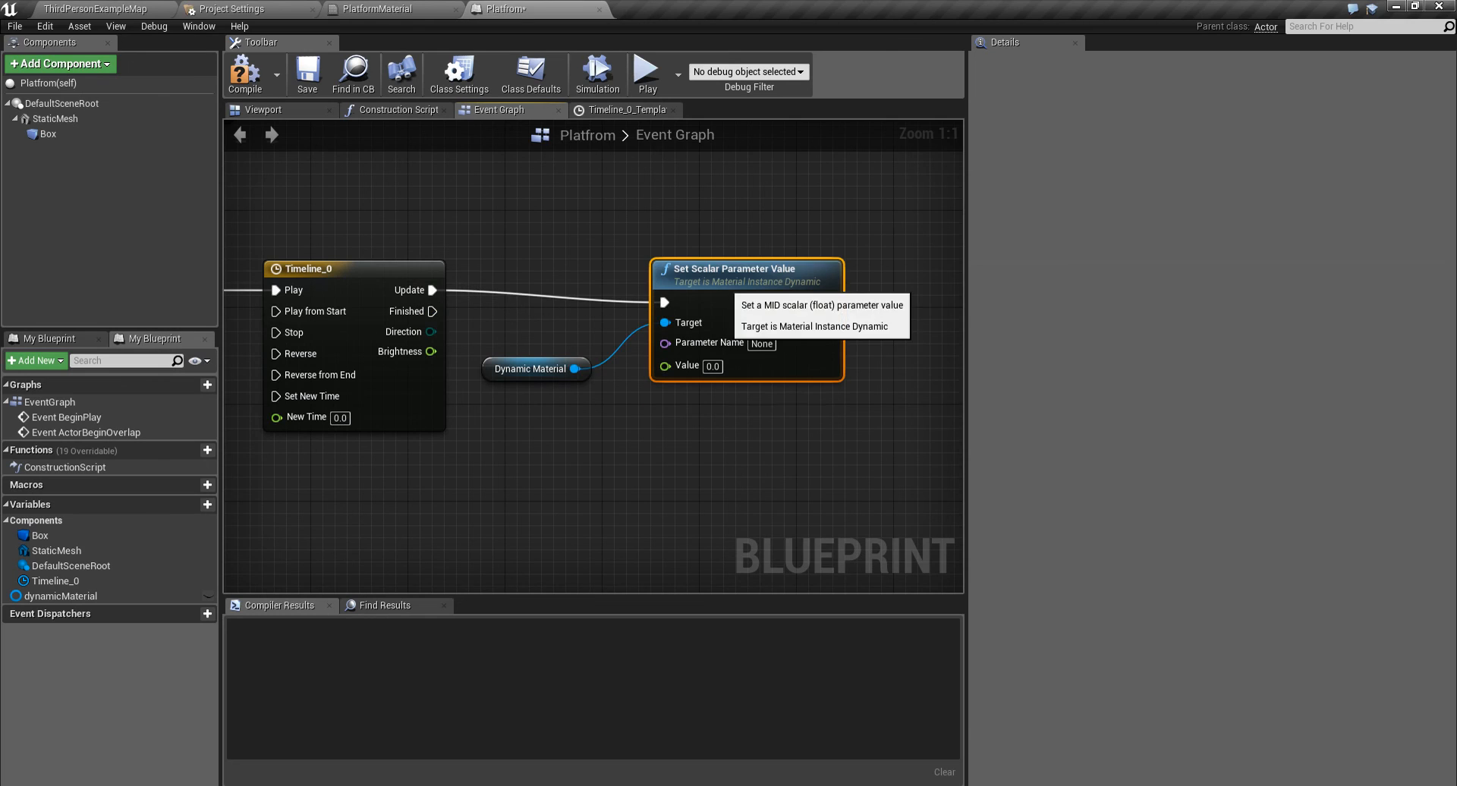
# - Set the Set Scalar Parameter Value node's Parameter Name to brightness
pyautogui.click(765, 344)
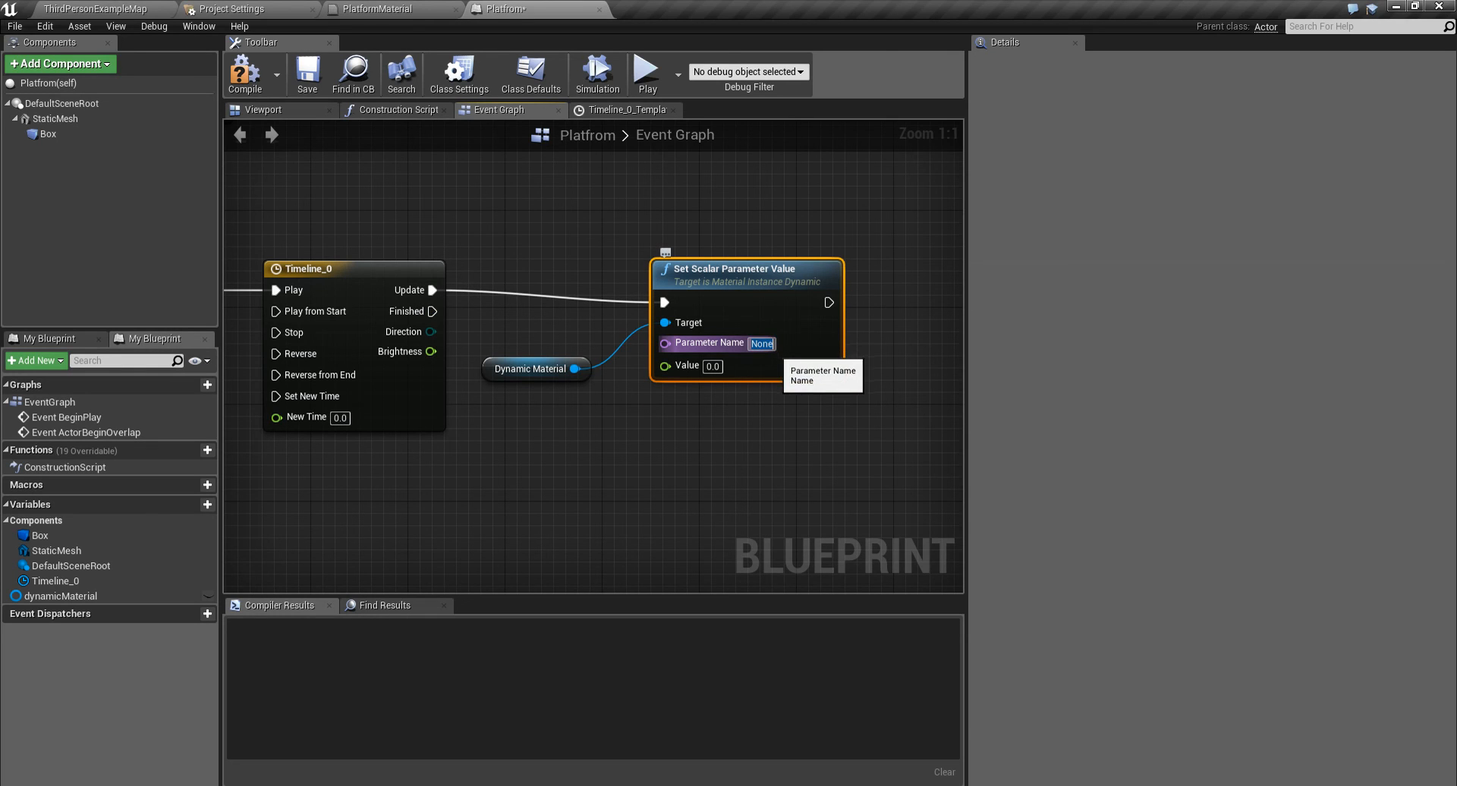
pyautogui.write('brigt')
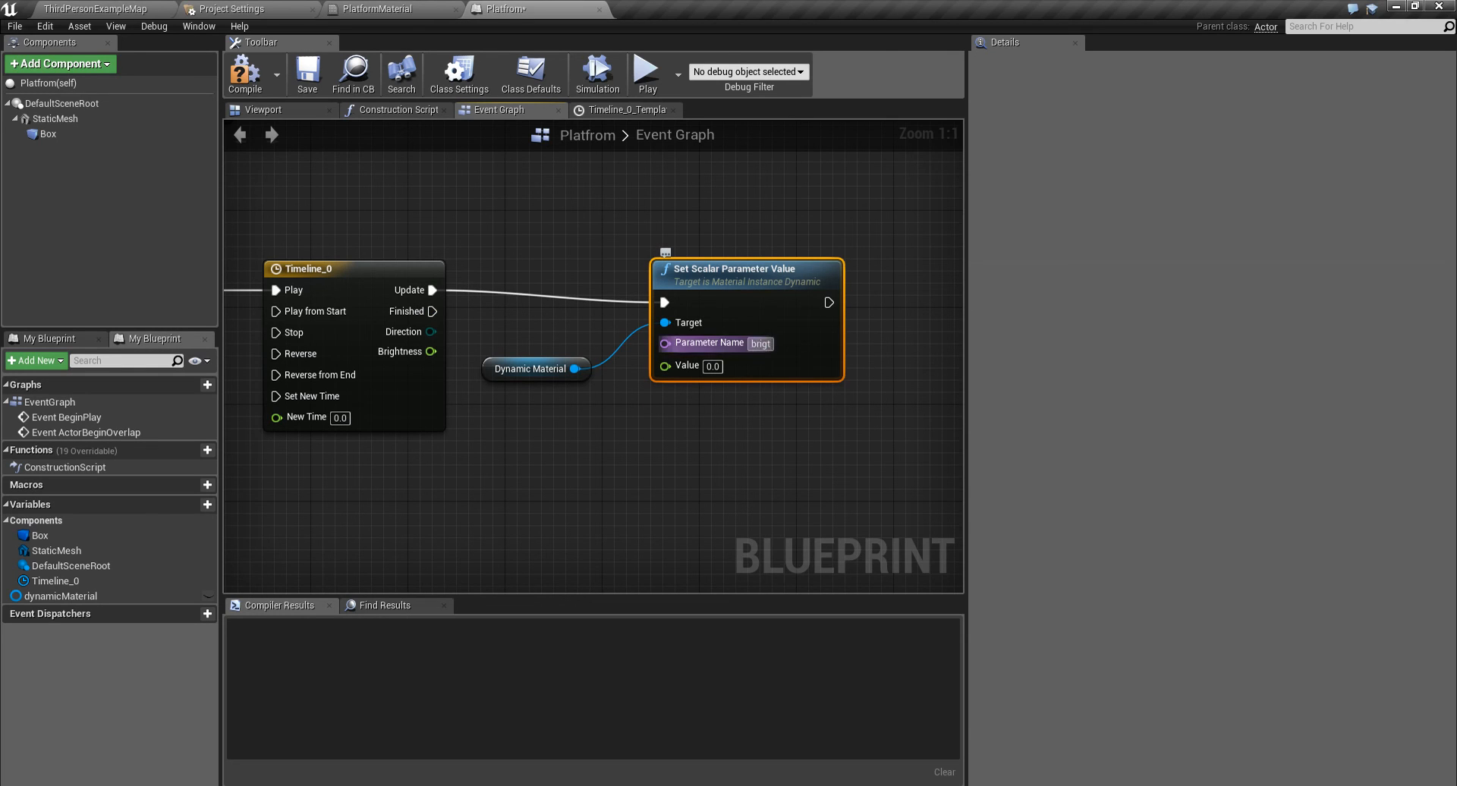
pyautogui.press('BackSpace')
pyautogui.write('htnes')
# - Connect the timeline's Brightness output to the Value input of the Set Scalar Parameter Value node
pyautogui.moveTo(531, 369); pyautogui.dragTo(535, 332)
pyautogui.moveTo(430, 351); pyautogui.dragTo(662, 381)
pyautogui.moveTo(717, 300); pyautogui.dragTo(669, 288)
pyautogui.moveTo(414, 351); pyautogui.dragTo(773, 346, button='right')
pyautogui.moveTo(496, 341); pyautogui.dragTo(680, 328, button='right')
# - Duplicate the Cast To ThirdPersonCharacter node and connect its output execution to the timeline's Reverse input
pyautogui.click(658, 266)
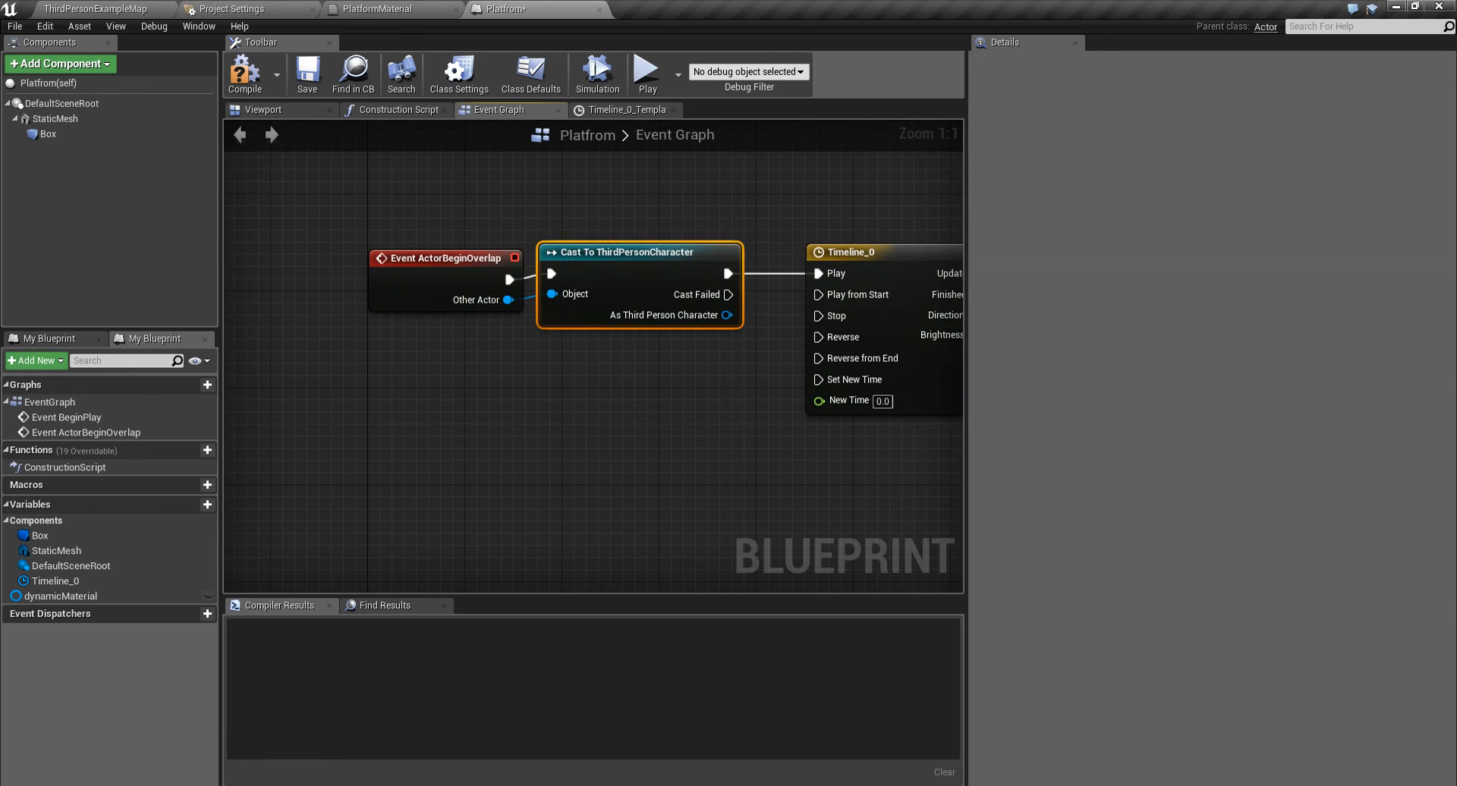
pyautogui.hotkey('ctrl', 'c')
pyautogui.hotkey('ctrl', 'v')
pyautogui.moveTo(696, 423); pyautogui.dragTo(636, 414)
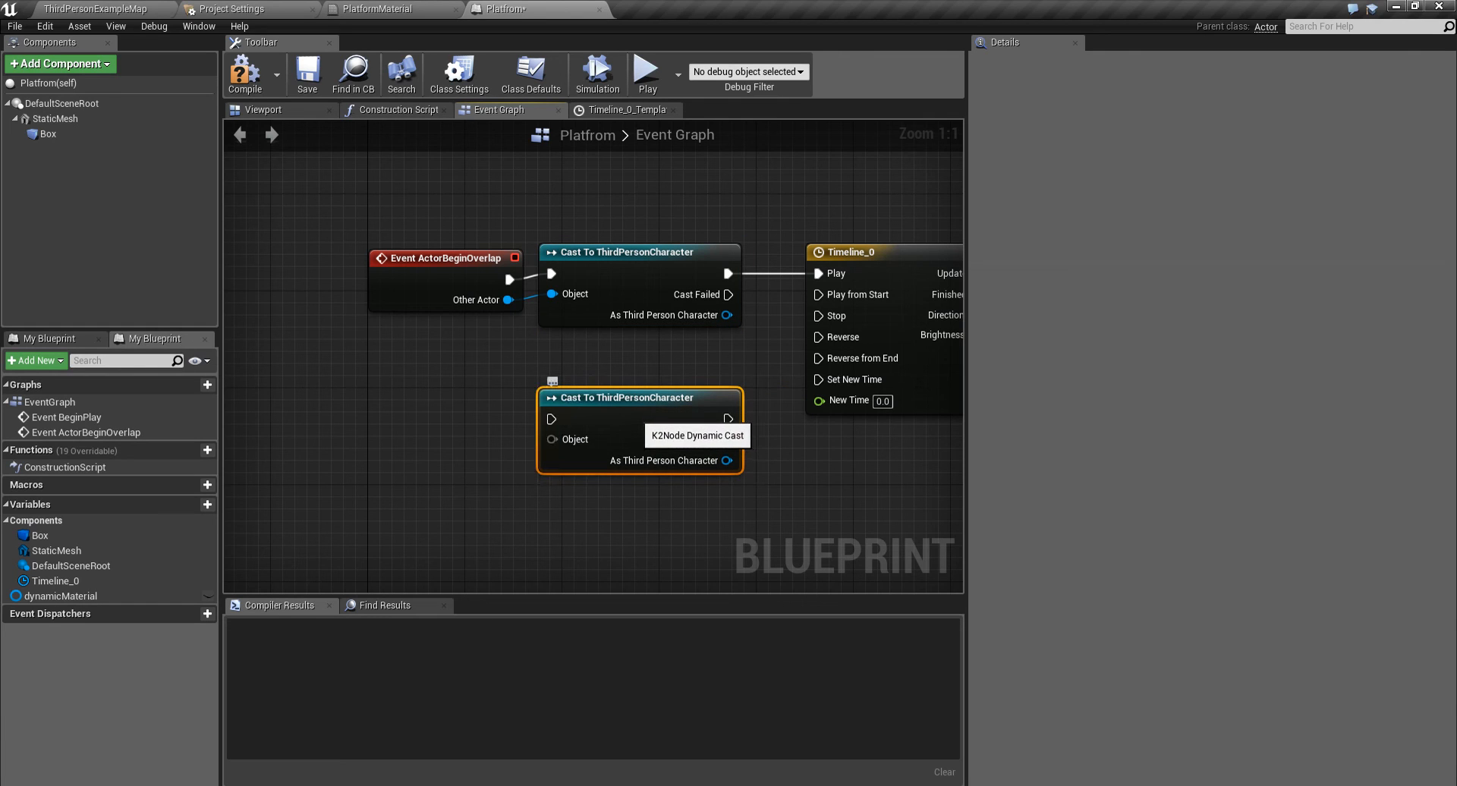
pyautogui.moveTo(726, 419); pyautogui.dragTo(818, 336)
pyautogui.moveTo(730, 365); pyautogui.dragTo(754, 349, button='right')
pyautogui.moveTo(443, 407); pyautogui.dragTo(510, 415, button='right')
# - Add an Event ActorEndOverlap node and wire its execution and Other Actor into the duplicated cast node
pyautogui.rightClick(446, 420)
pyautogui.write('endover')
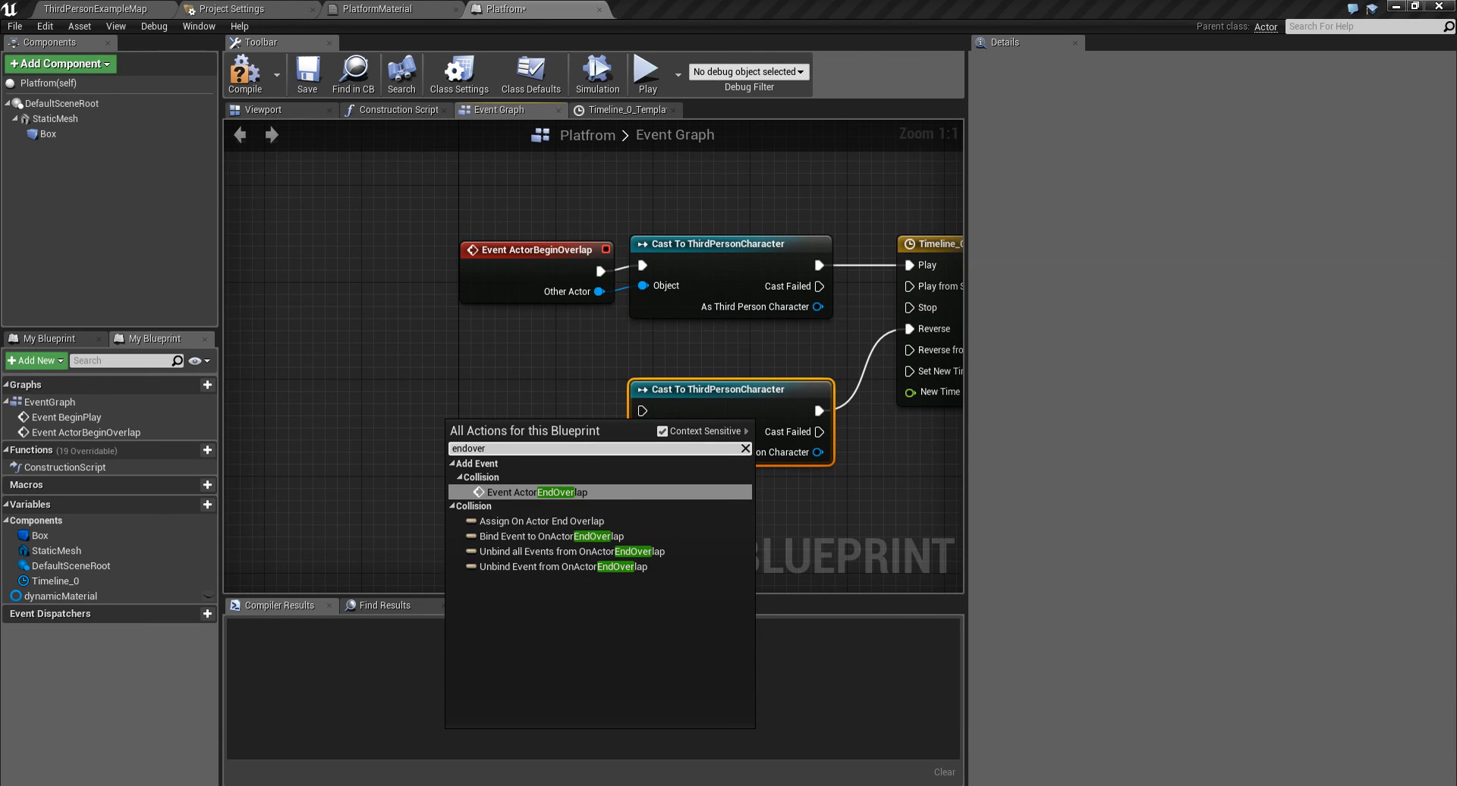
pyautogui.press('Return')
pyautogui.moveTo(579, 448); pyautogui.dragTo(642, 410)
pyautogui.moveTo(536, 421); pyautogui.dragTo(533, 401)
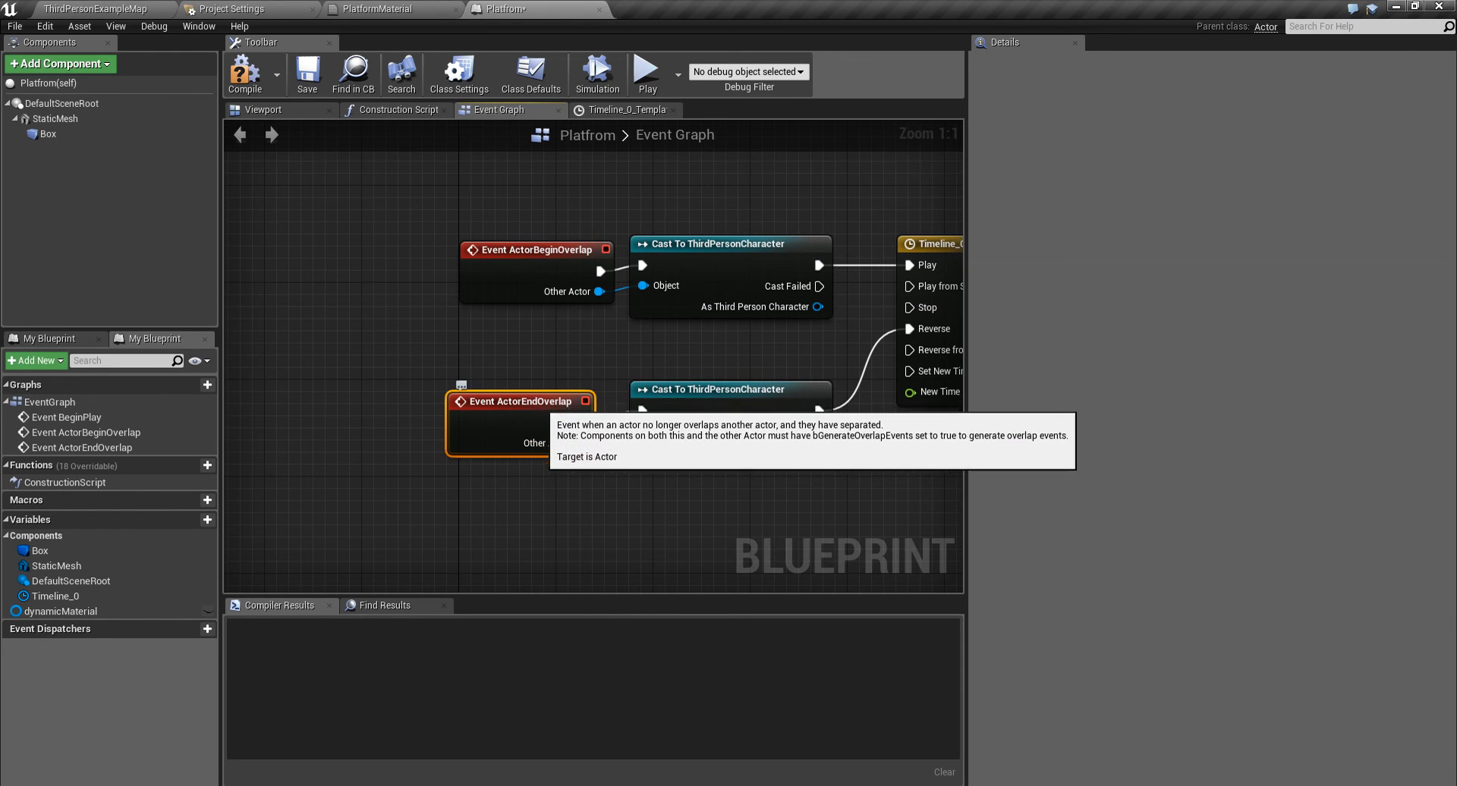
pyautogui.moveTo(578, 443); pyautogui.dragTo(642, 431)
pyautogui.moveTo(539, 405); pyautogui.dragTo(452, 406, button='right')
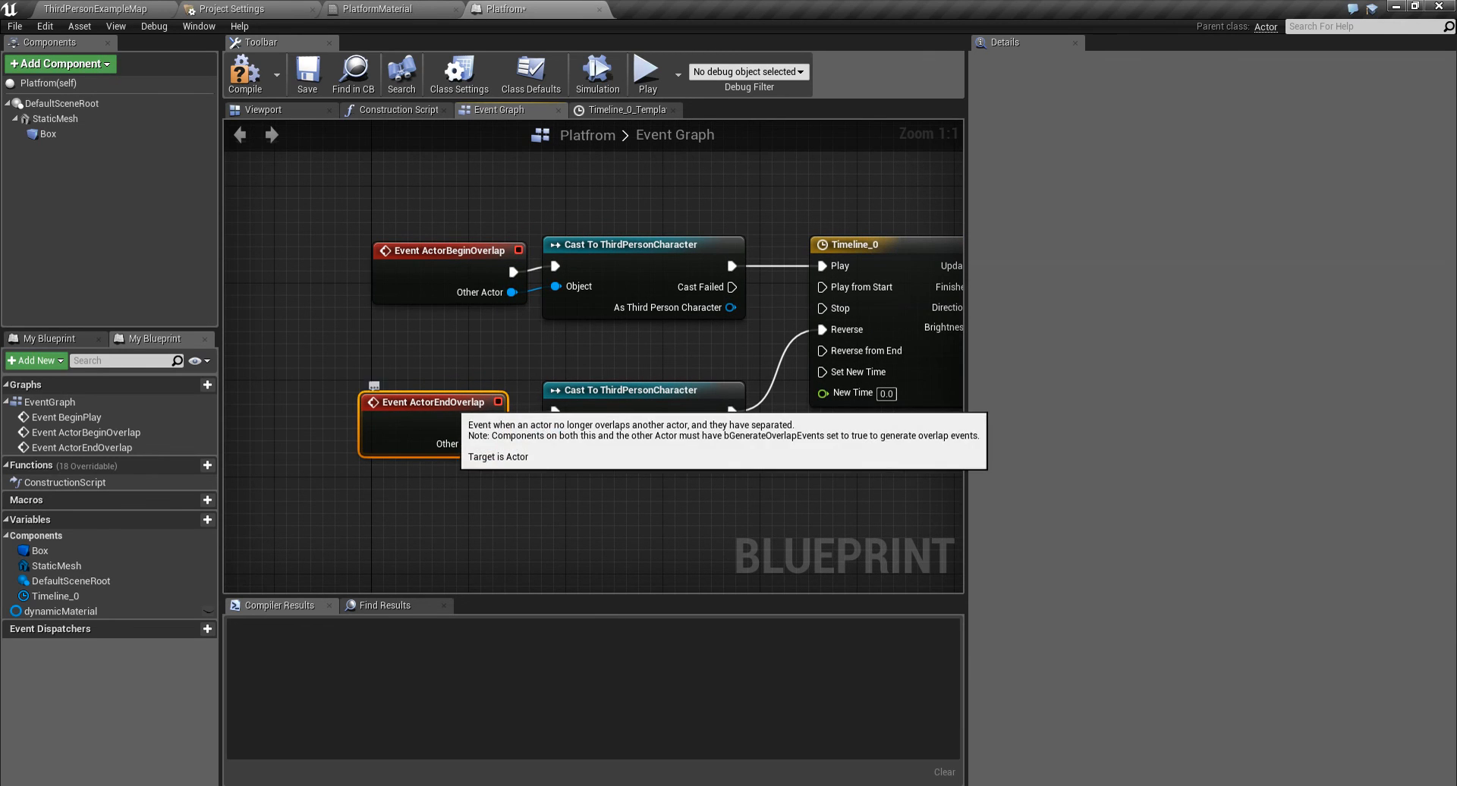
pyautogui.moveTo(657, 401); pyautogui.dragTo(645, 410)
pyautogui.moveTo(747, 429); pyautogui.dragTo(654, 429, button='right')
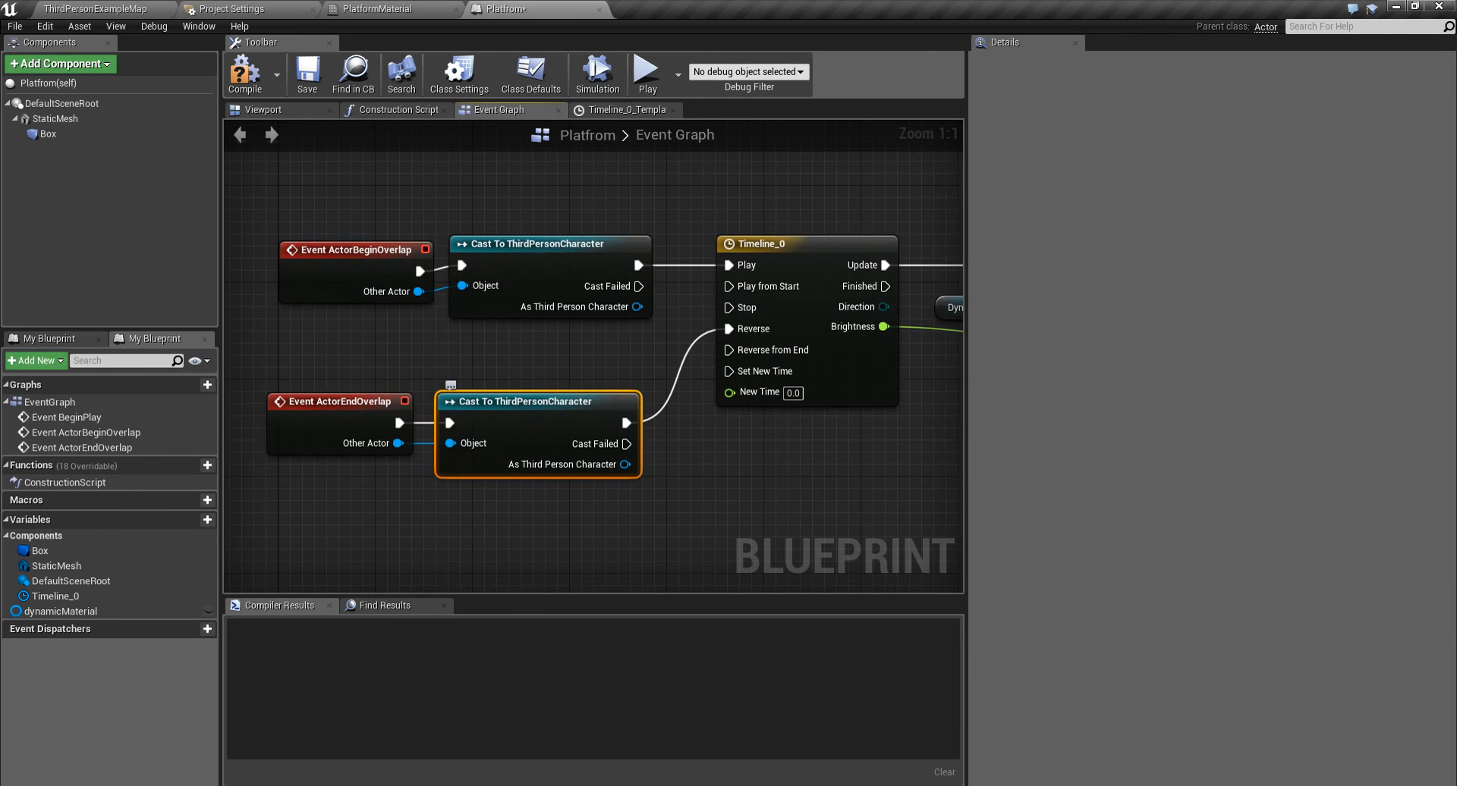
# - Compile the Platfrom Blueprint
pyautogui.moveTo(758, 300); pyautogui.dragTo(590, 335, button='right')
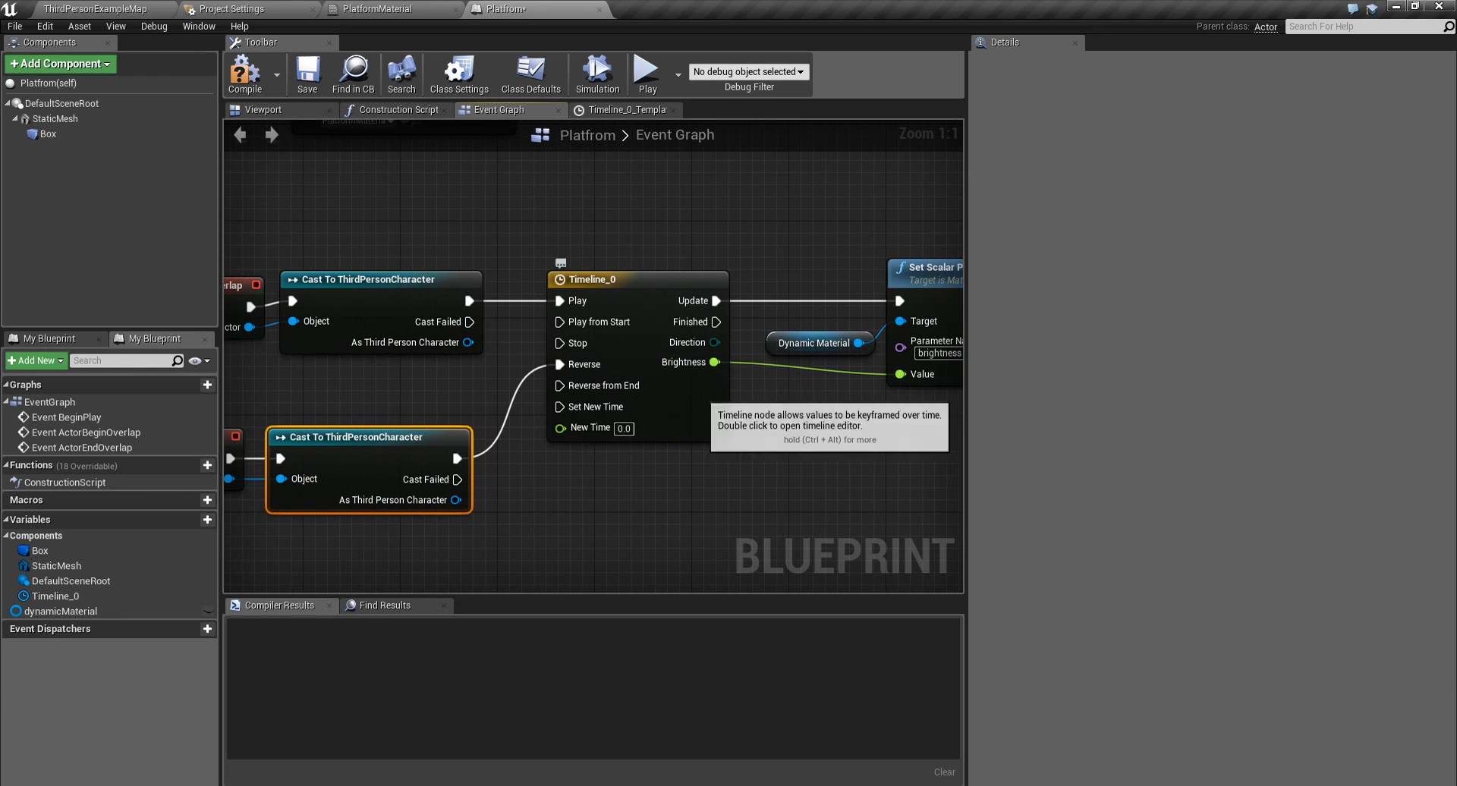
pyautogui.moveTo(701, 375); pyautogui.dragTo(540, 326, button='right')
pyautogui.moveTo(657, 294); pyautogui.dragTo(712, 319, button='right')
pyautogui.click(239, 90)
pyautogui.moveTo(433, 250); pyautogui.dragTo(629, 289, button='right')
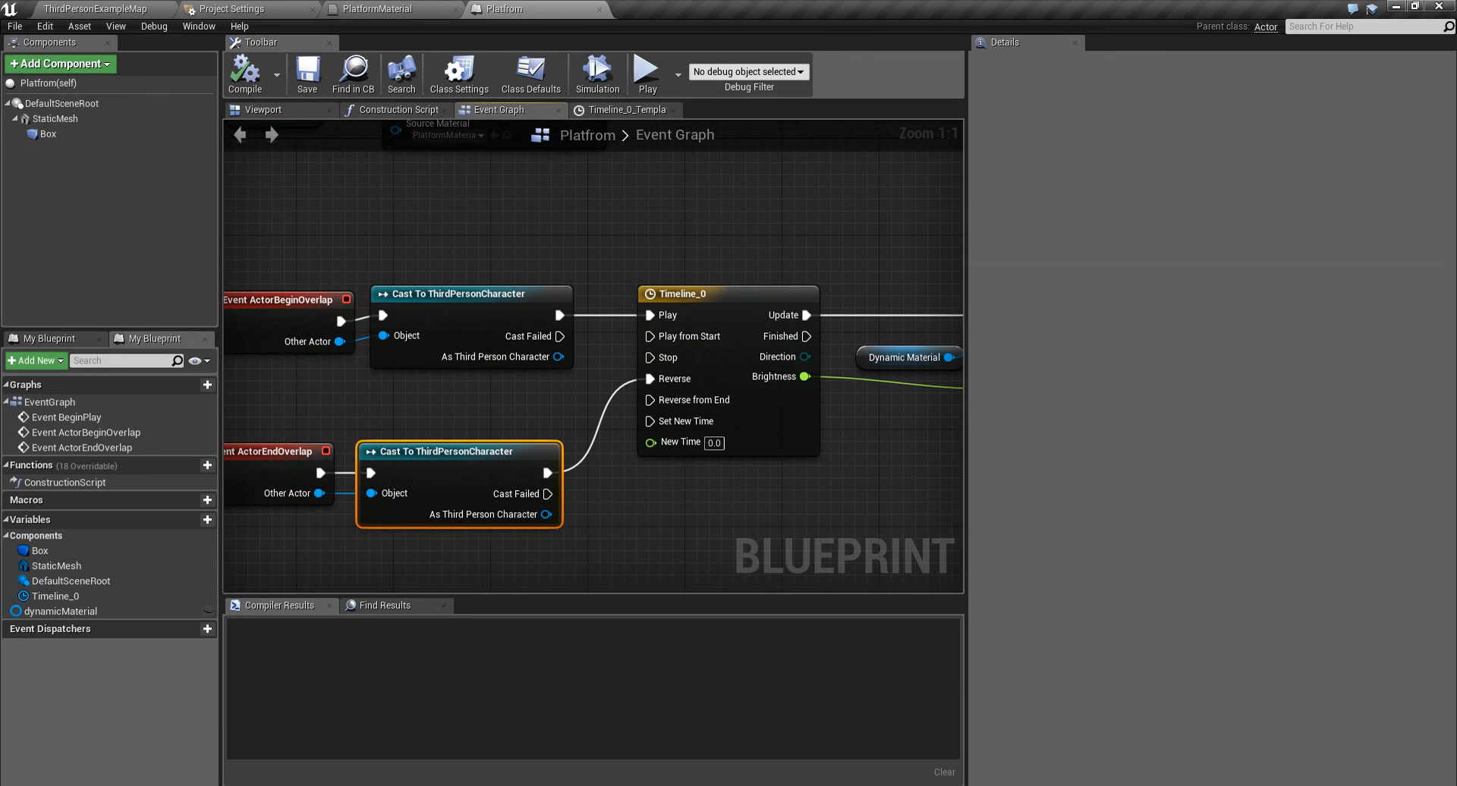
# - Place the Platform Blueprint from the content browser into the level
pyautogui.click(99, 9)
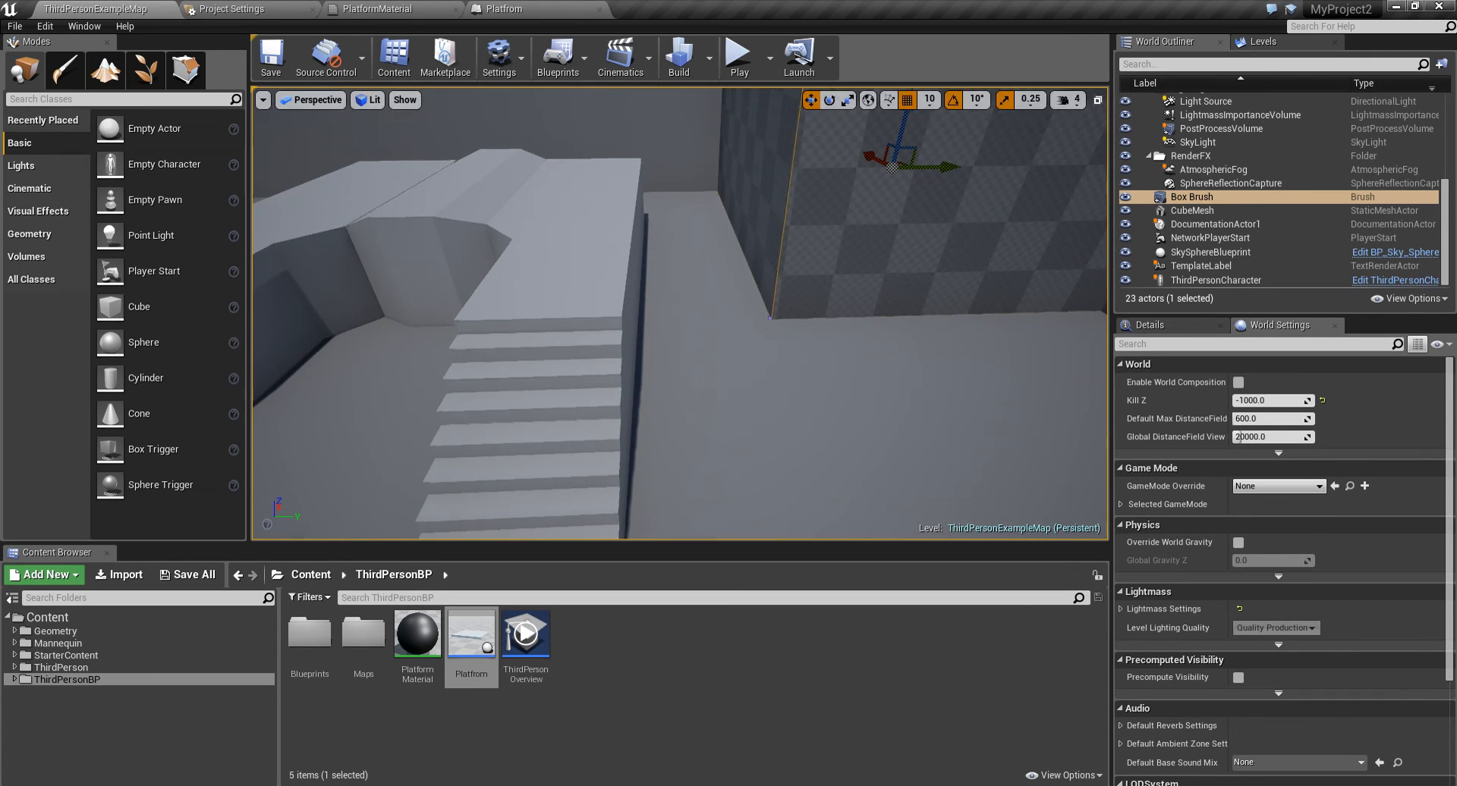
pyautogui.moveTo(679, 313)
pyautogui.mouseDown(button='right')
pyautogui.moveTo(632, 289)
pyautogui.moveTo(627, 343)
pyautogui.mouseUp(button='right')
pyautogui.moveTo(472, 638); pyautogui.dragTo(773, 305)
pyautogui.scroll(-6, 773, 305)
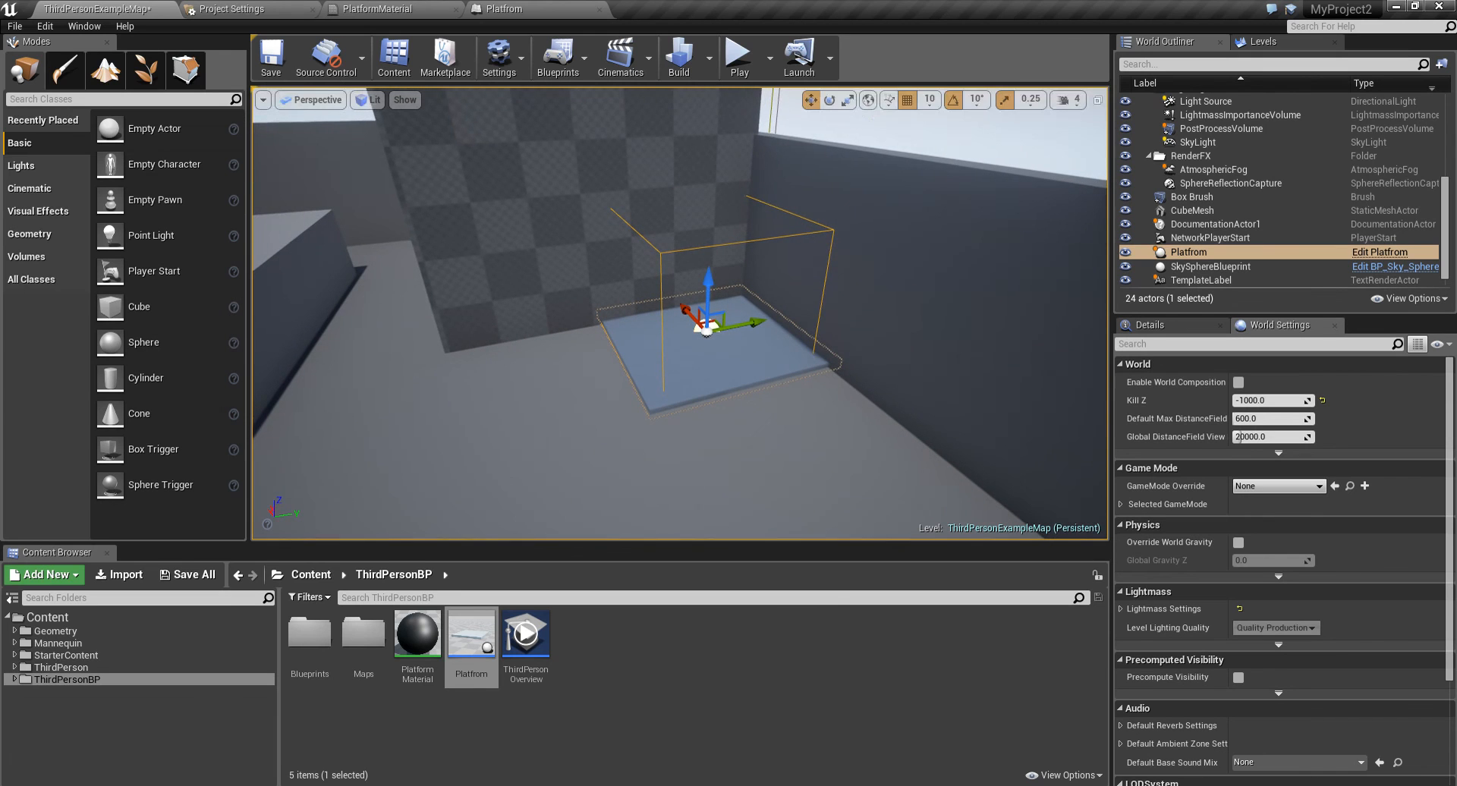
# - Play the level and walk the character onto and off the platform to test the trigger
pyautogui.click(740, 59)
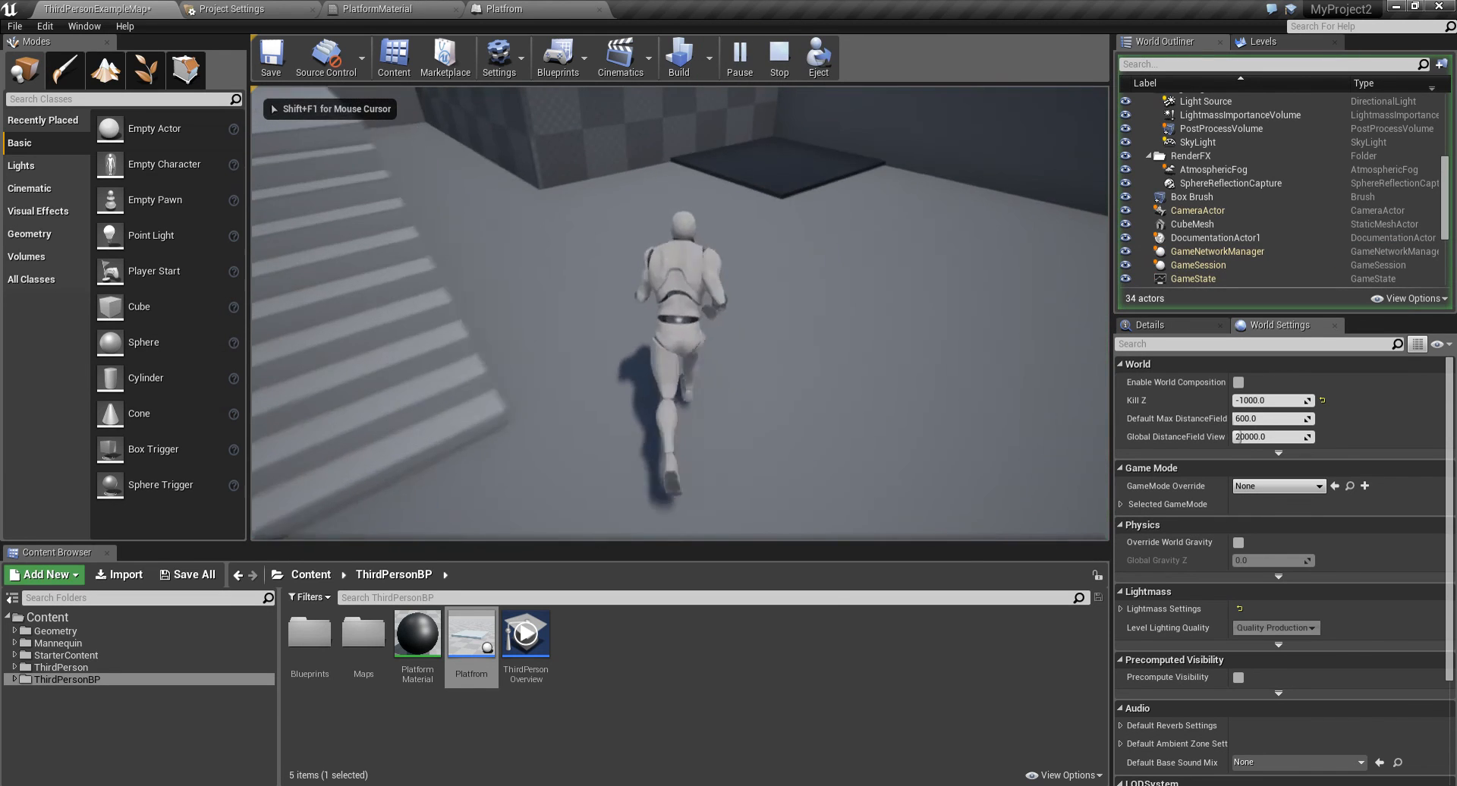
pyautogui.press('w')
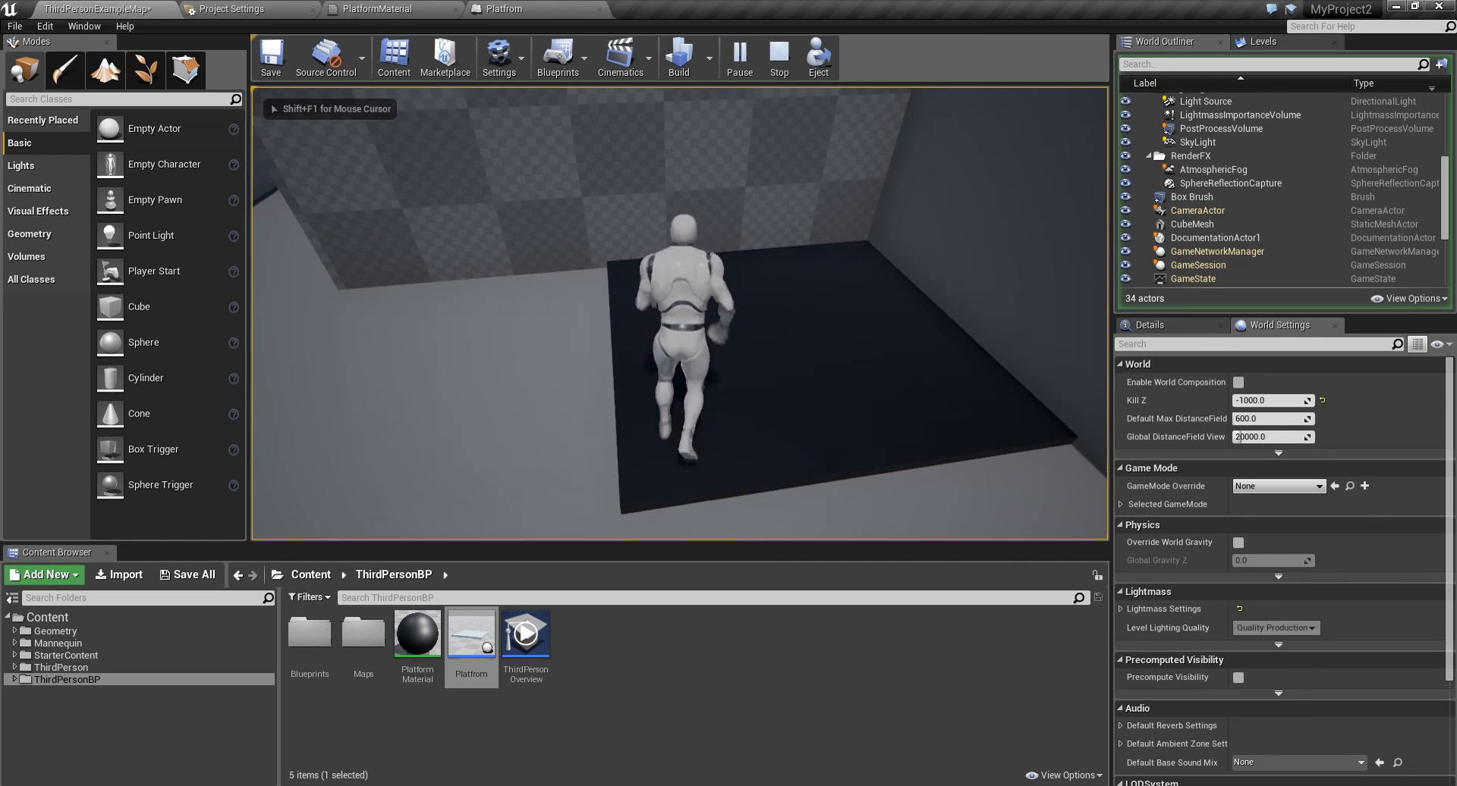
pyautogui.press('w')
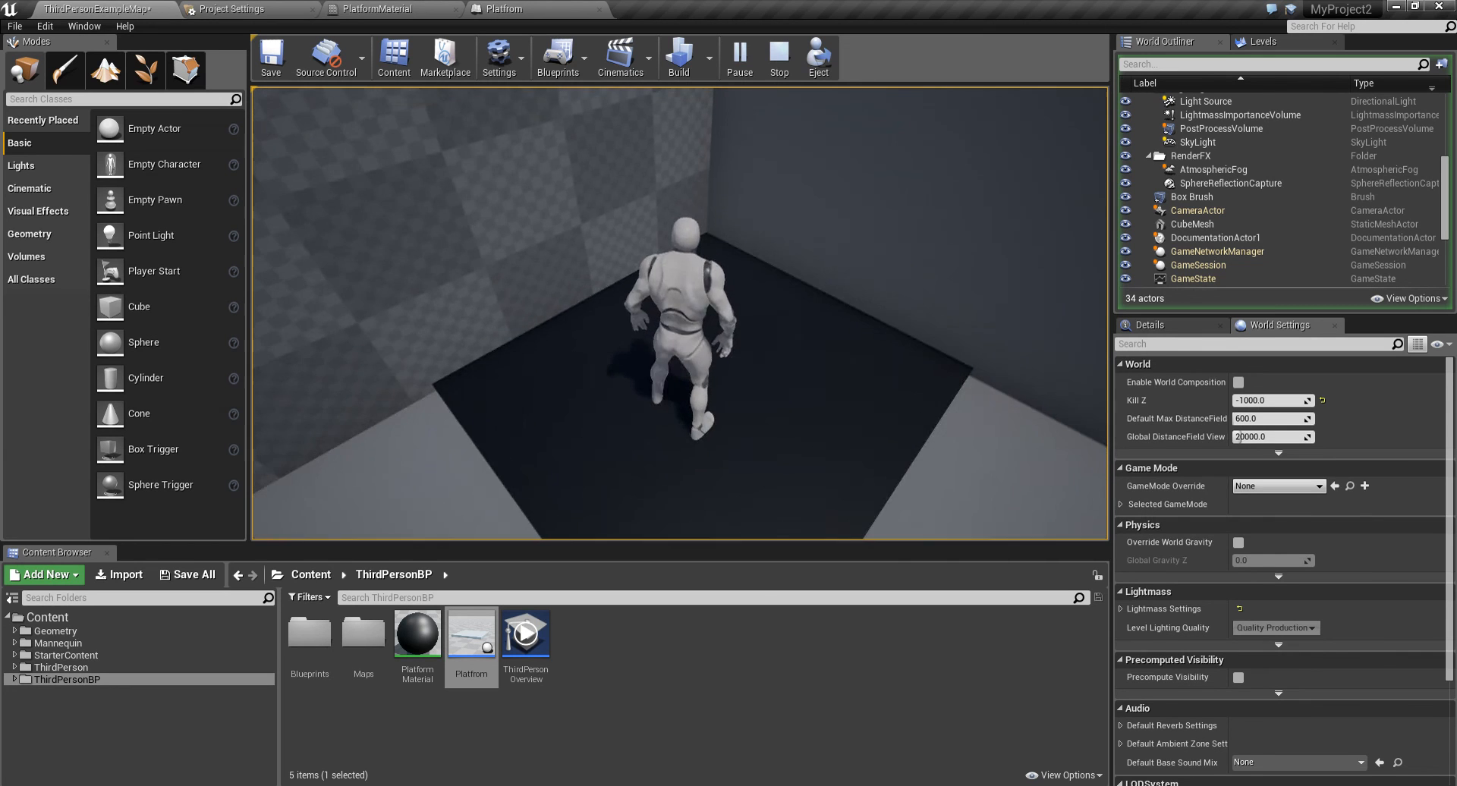
pyautogui.press('s')
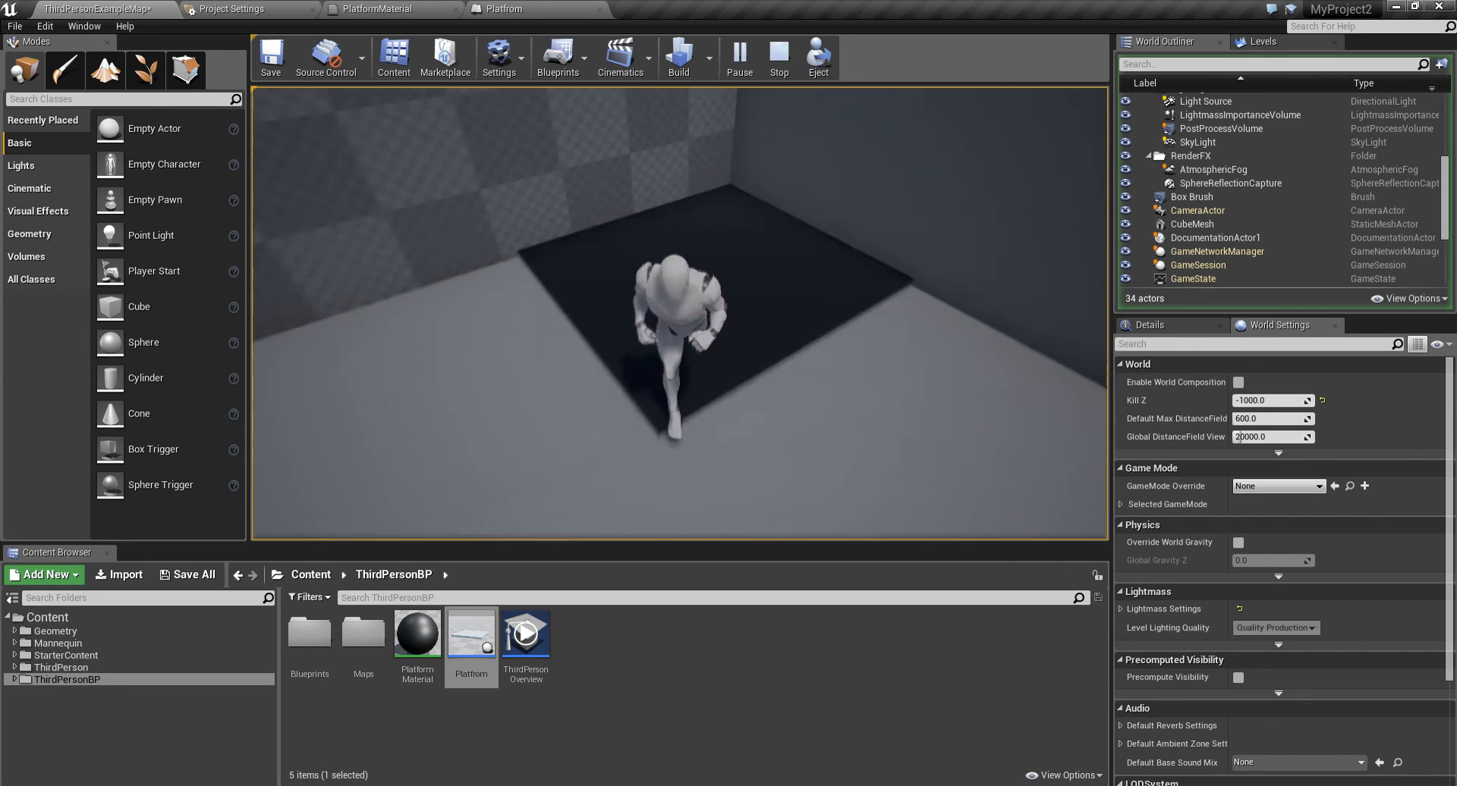
pyautogui.press('Escape')
# - Rename the material's Birghtness scalar parameter to Brightness, then apply and save the PlatformMaterial
pyautogui.click(505, 10)
pyautogui.moveTo(508, 241); pyautogui.dragTo(232, 294, button='right')
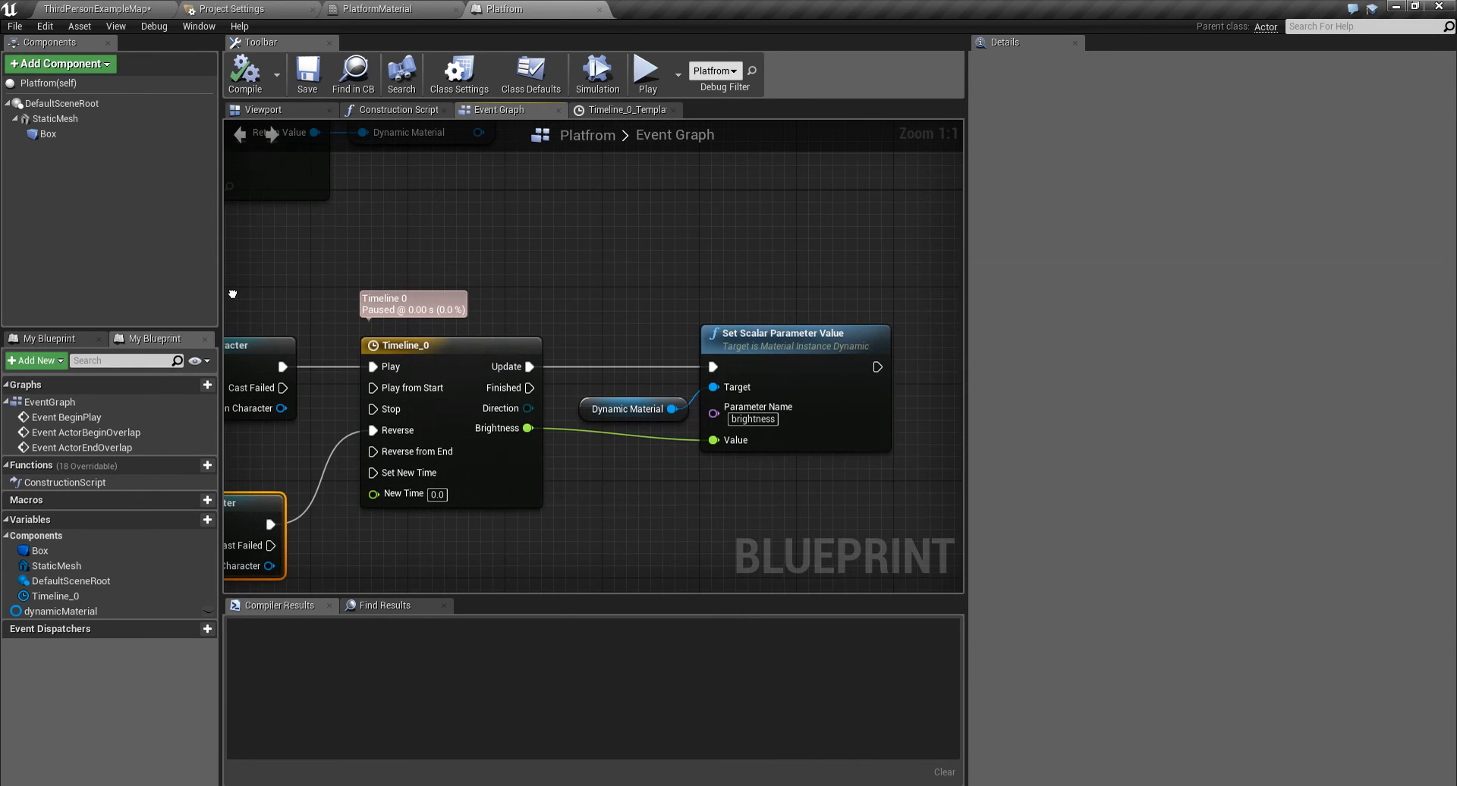
pyautogui.click(383, 9)
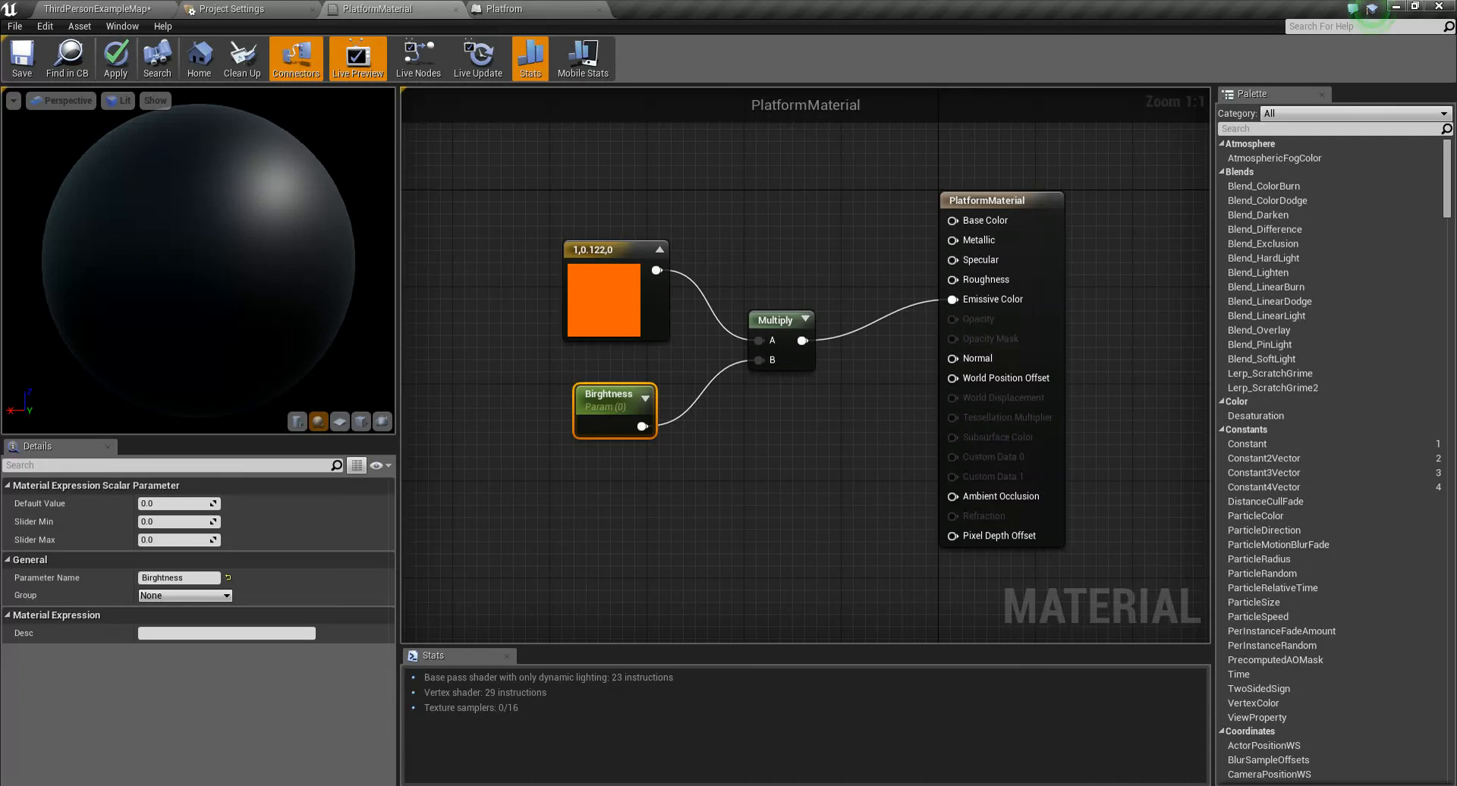
pyautogui.click(185, 578)
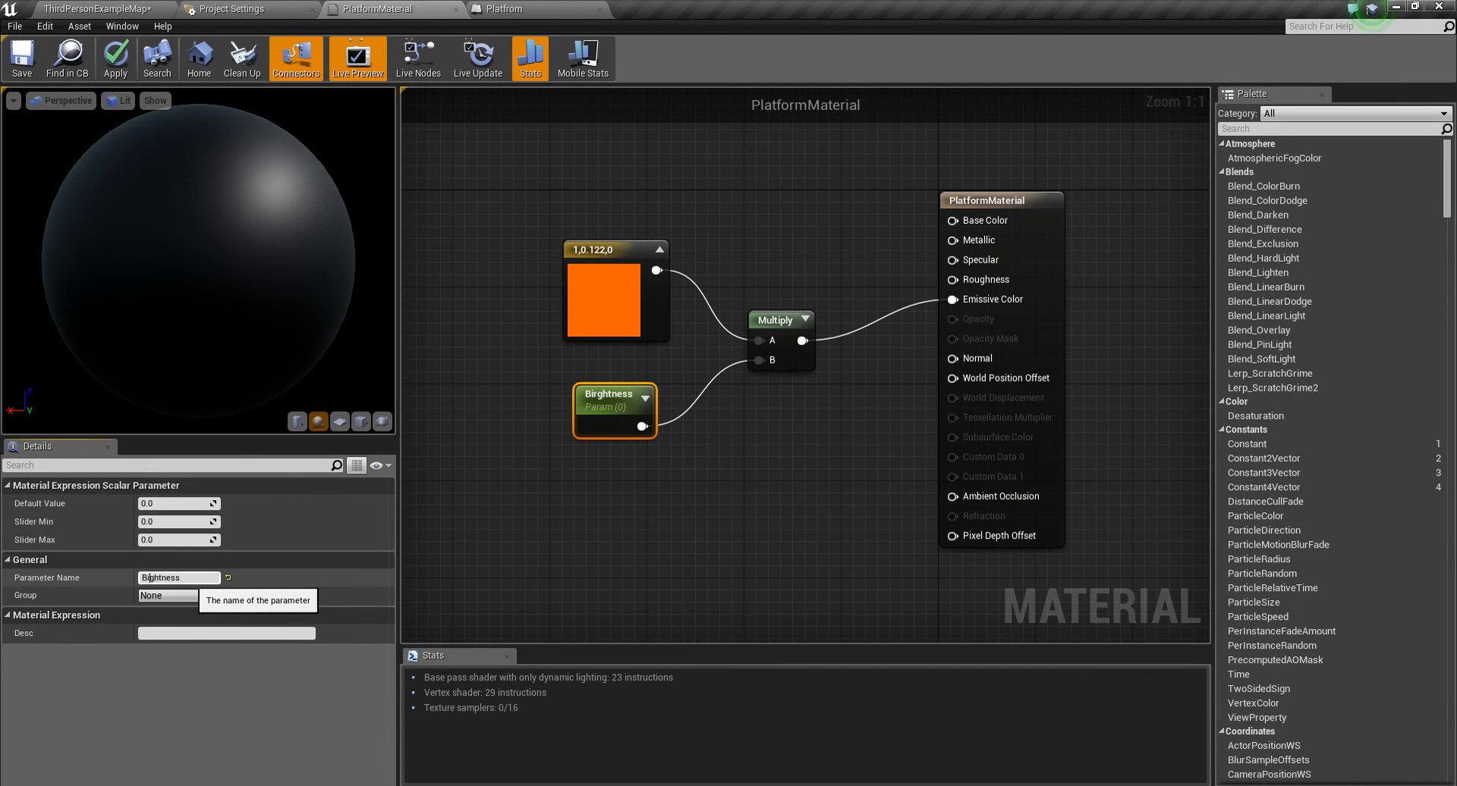
pyautogui.press('Return')
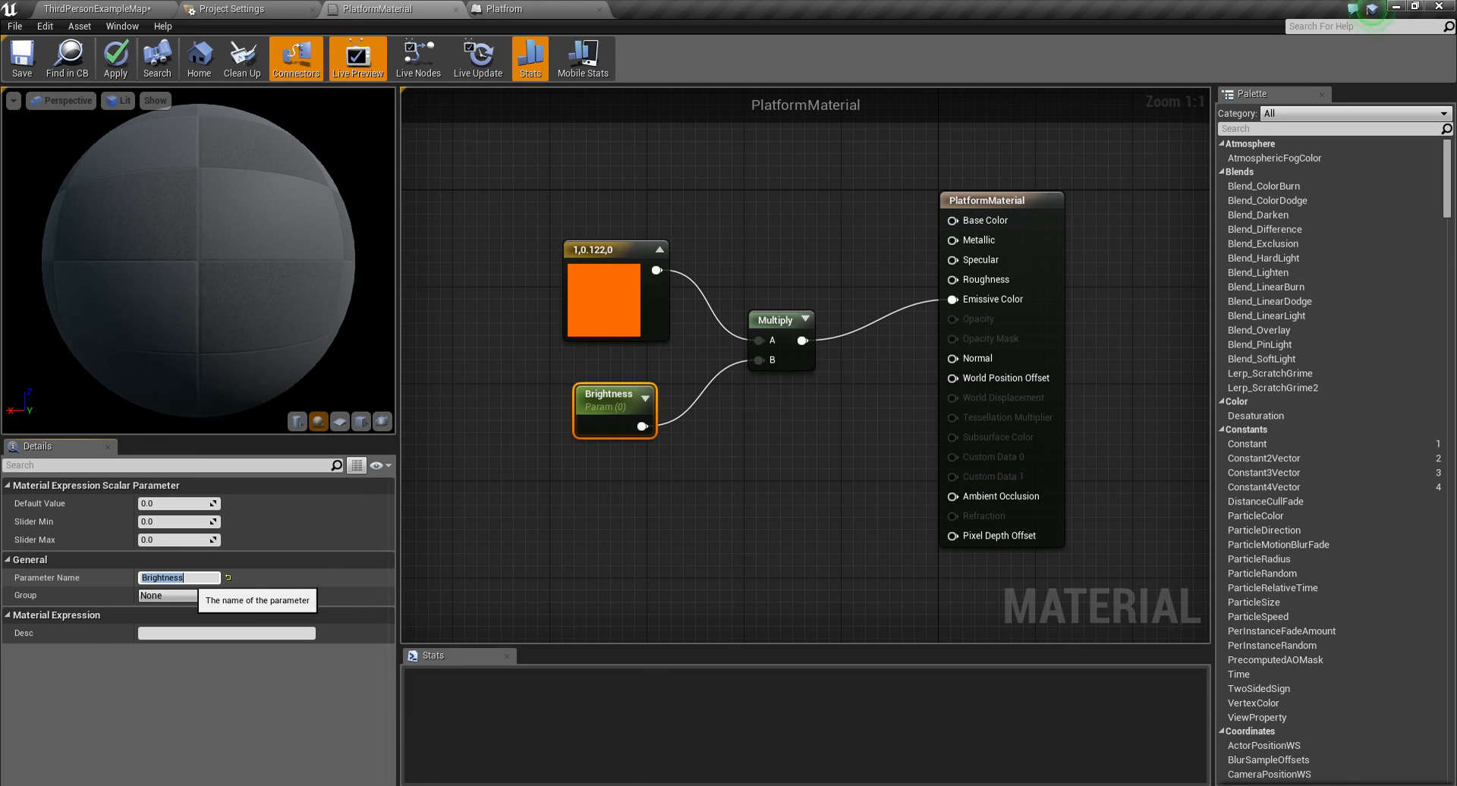
pyautogui.click(116, 59)
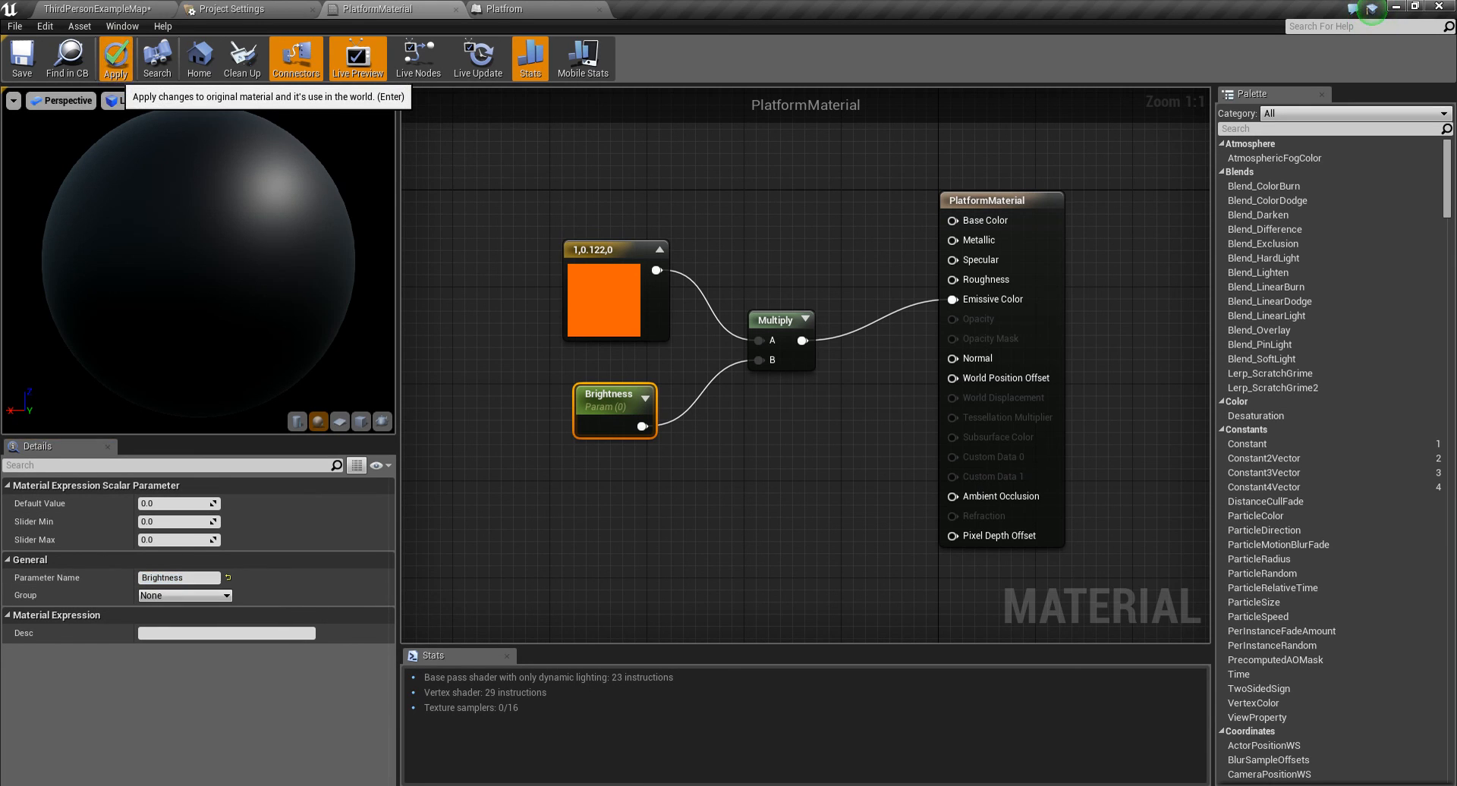
pyautogui.hotkey('ctrl', 'shift', 's')
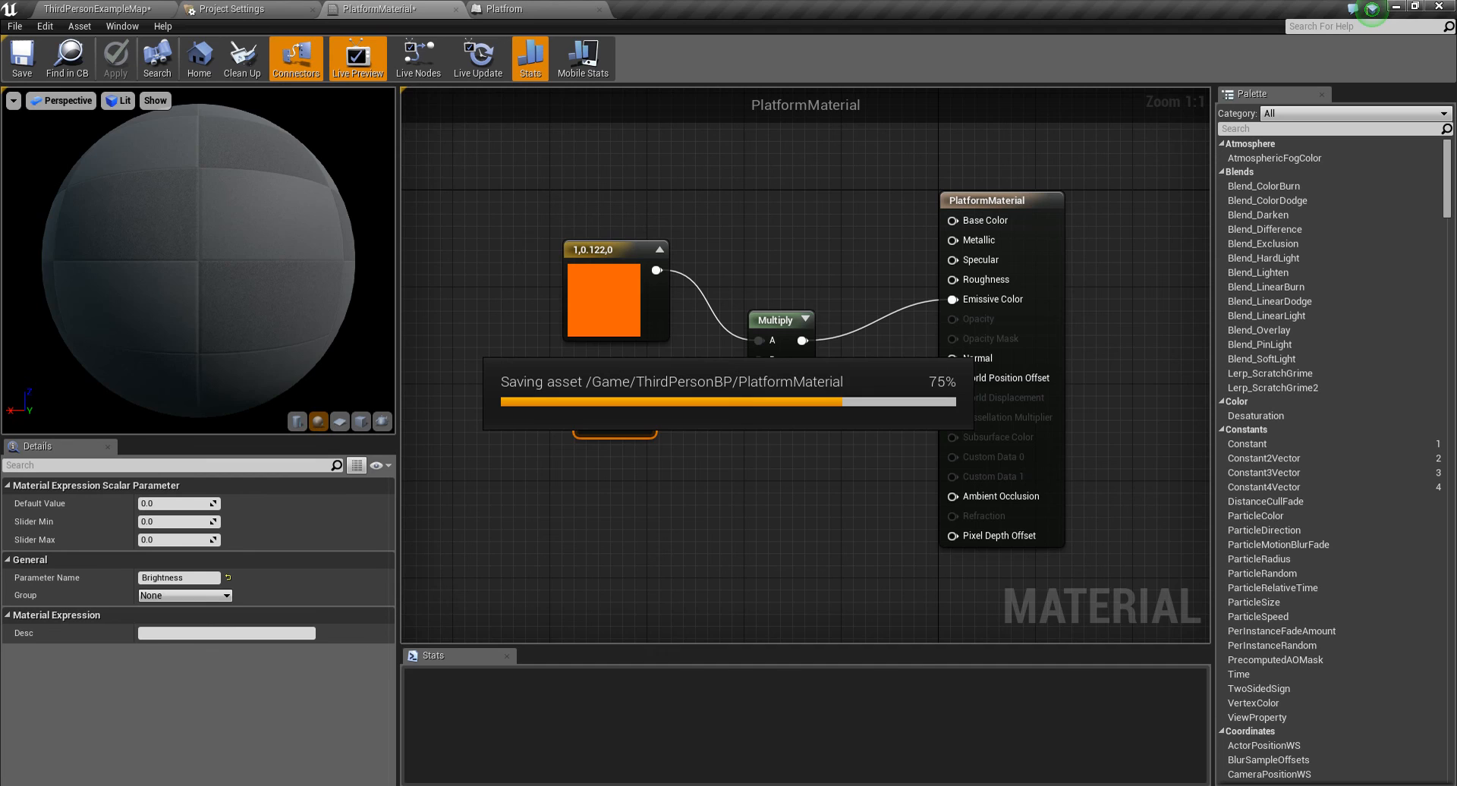
# - Play the level again and walk the character onto and off the platform to test the glow
pyautogui.click(98, 8)
pyautogui.click(741, 57)
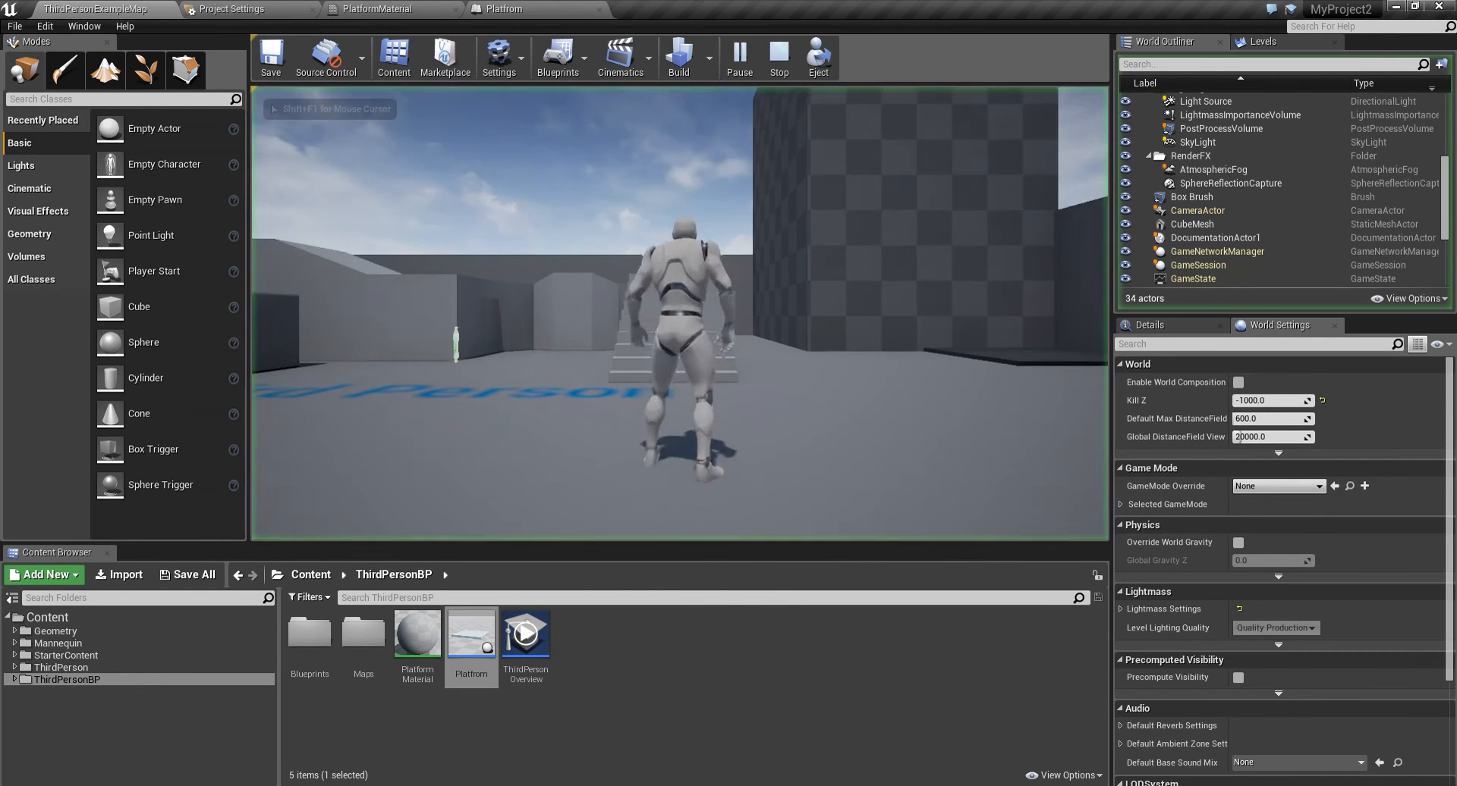
pyautogui.press('w')
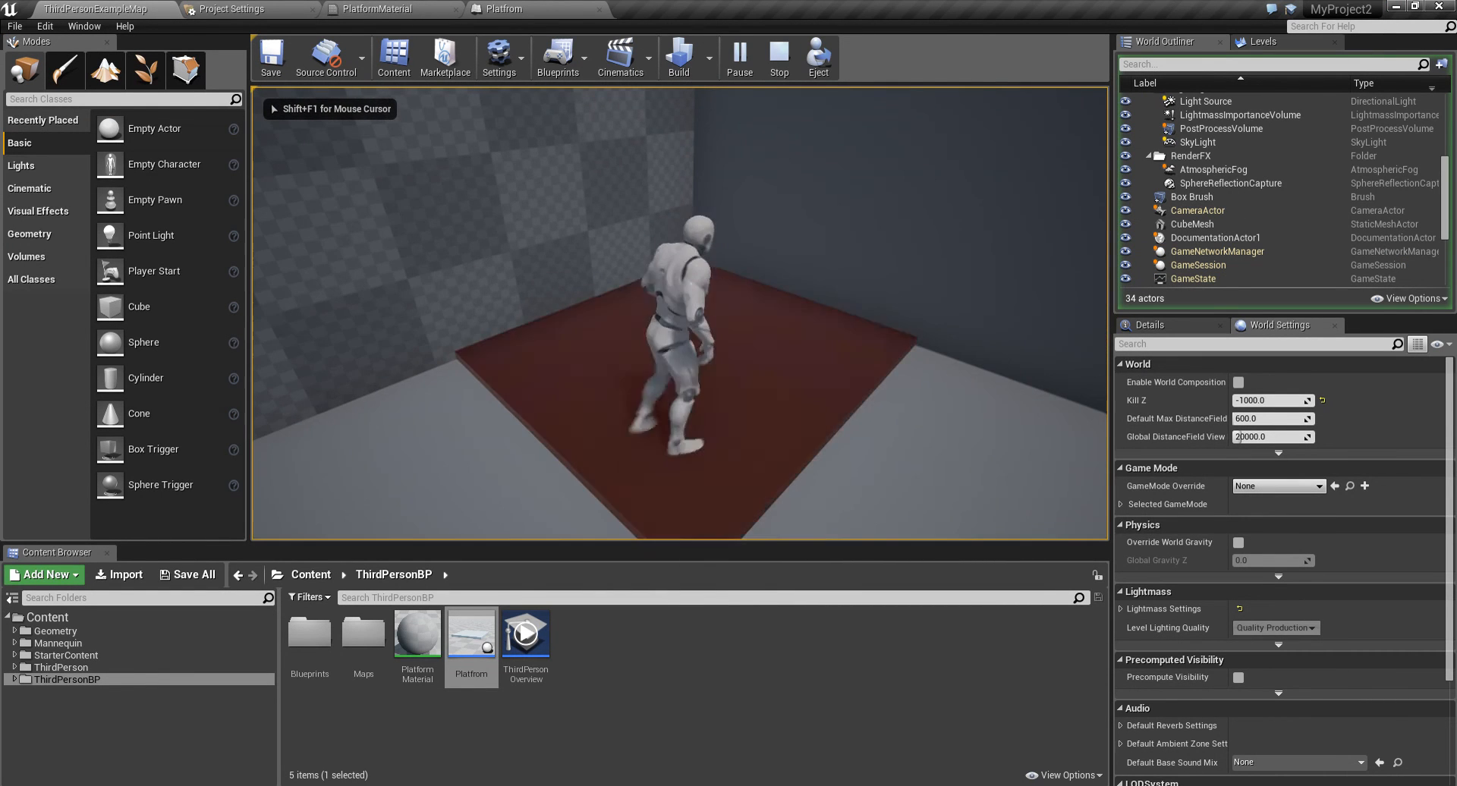
pyautogui.press('s')
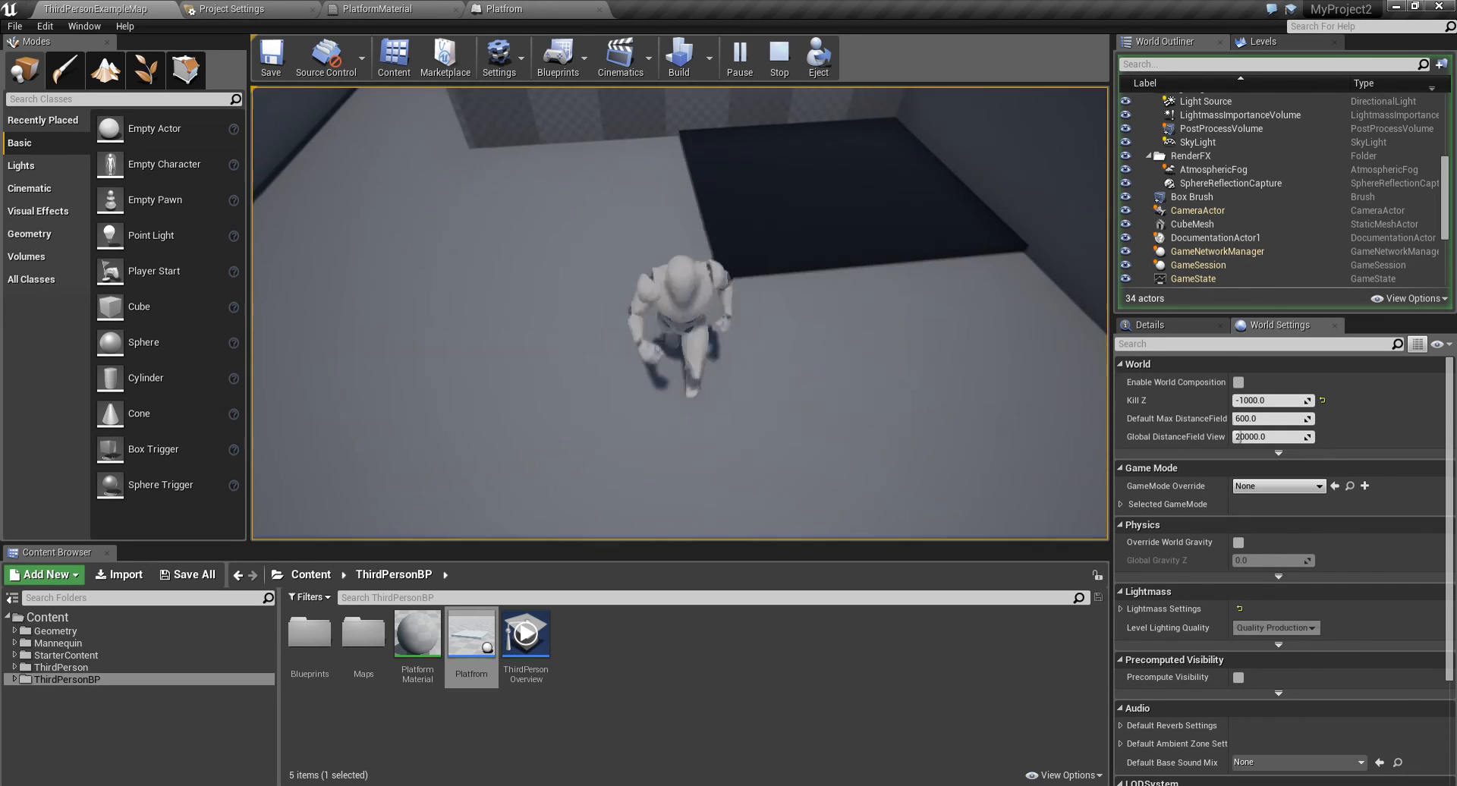
pyautogui.press('a')
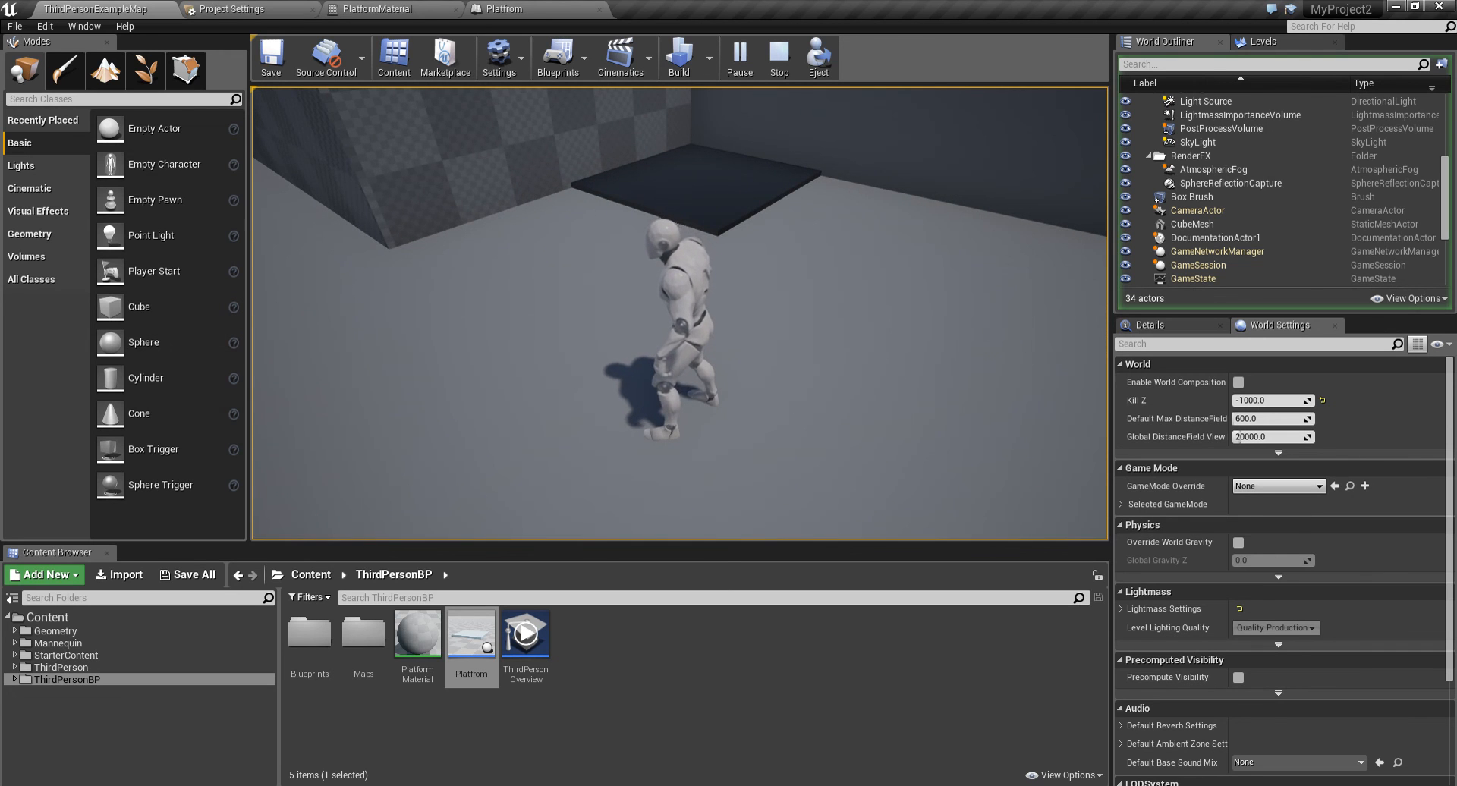
pyautogui.press('s')
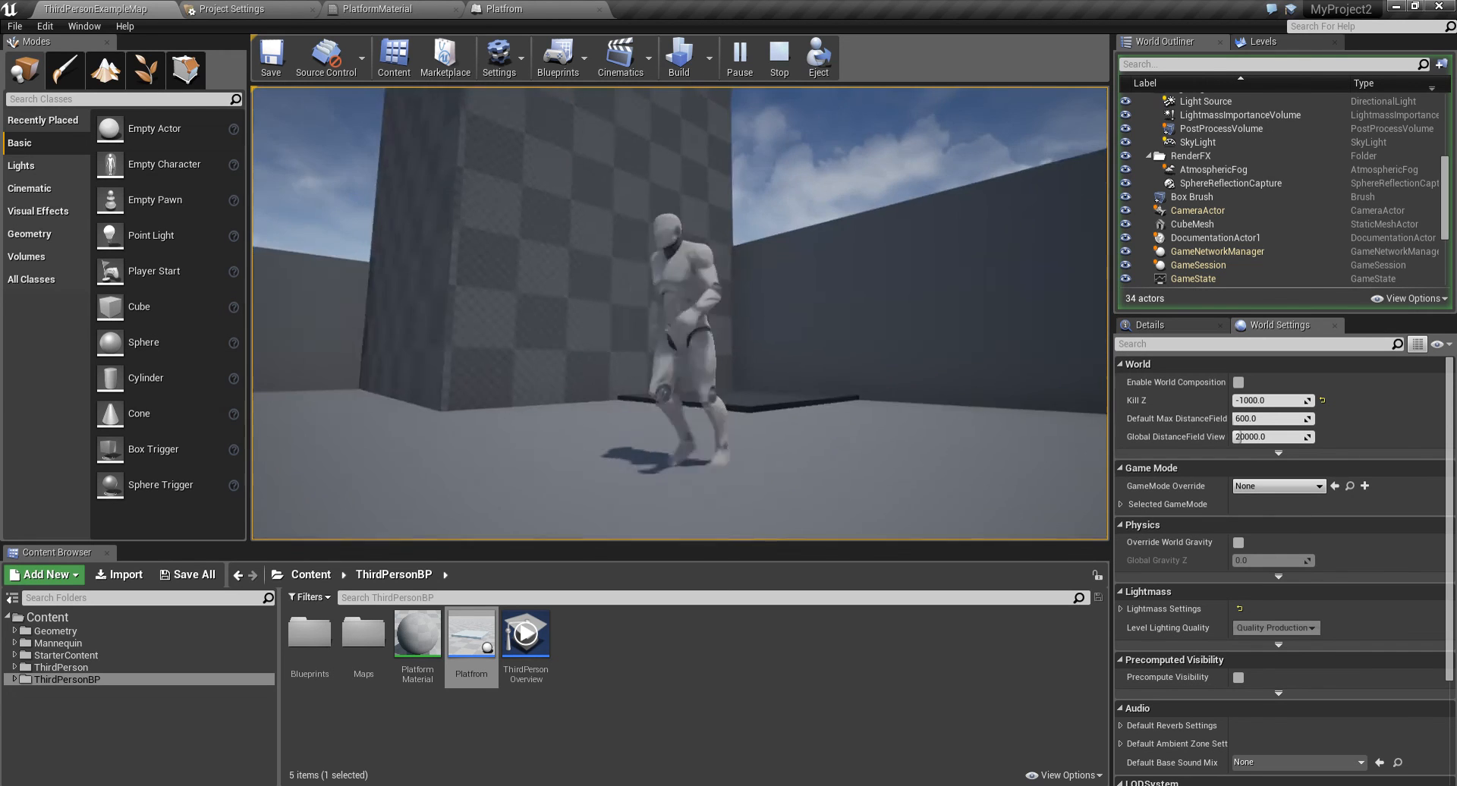